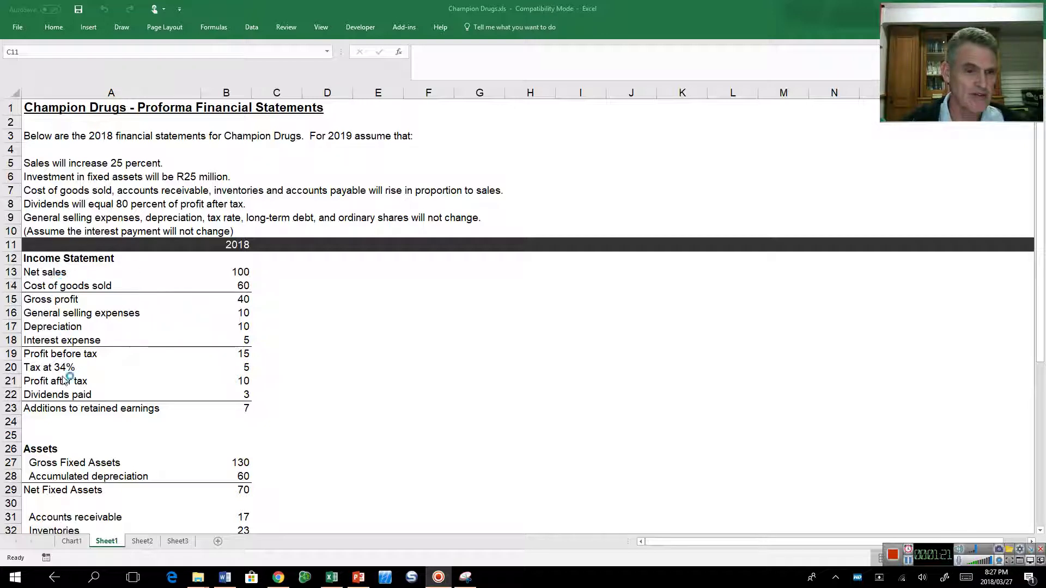
# Review the retained earnings, net assets and capital employed totals on the balance sheet
pyautogui.click(240, 408)
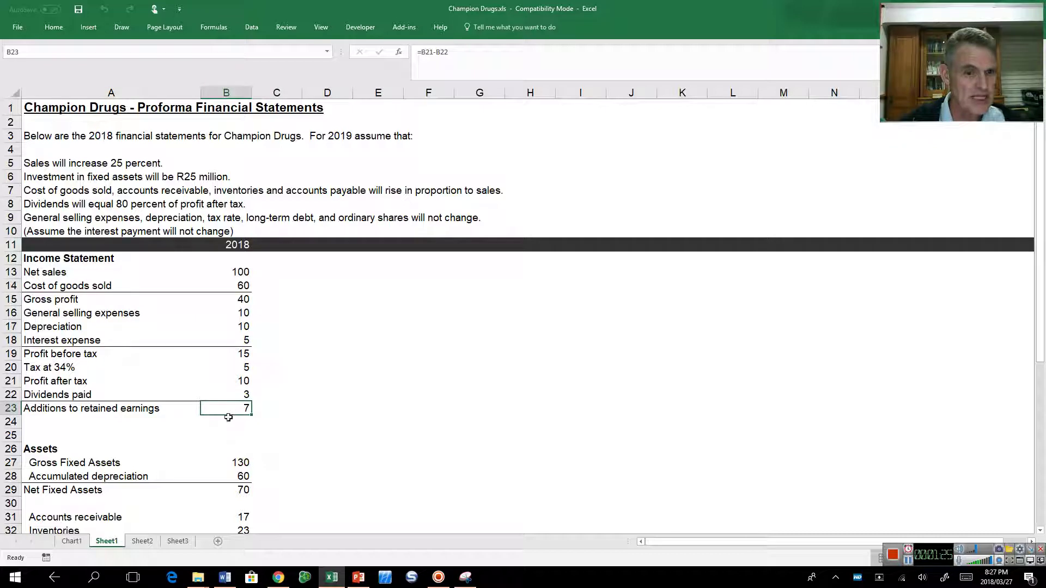
pyautogui.scroll(-5, 226, 418)
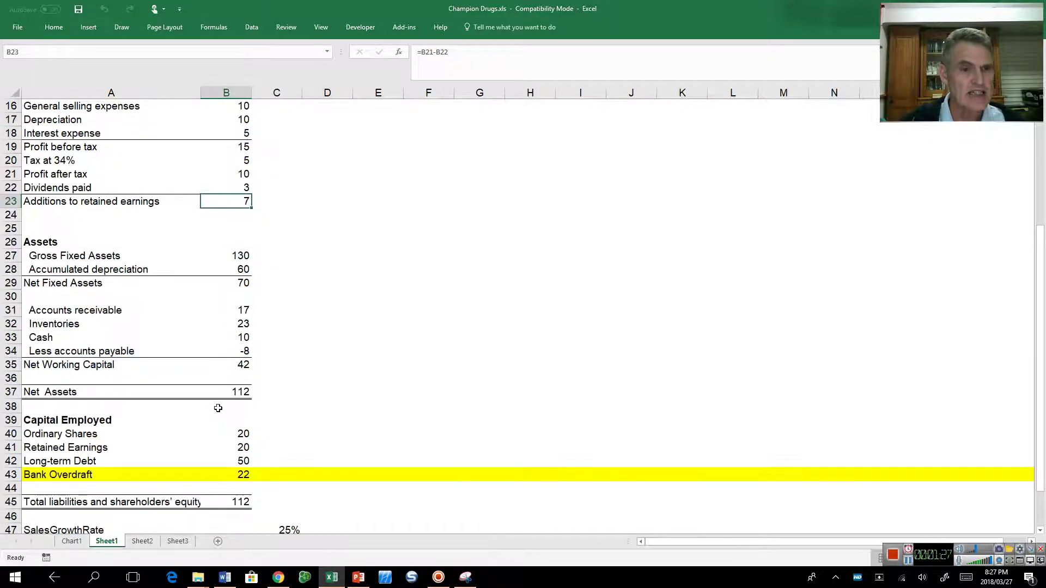
pyautogui.moveTo(232, 255); pyautogui.dragTo(248, 397)
pyautogui.click(238, 394)
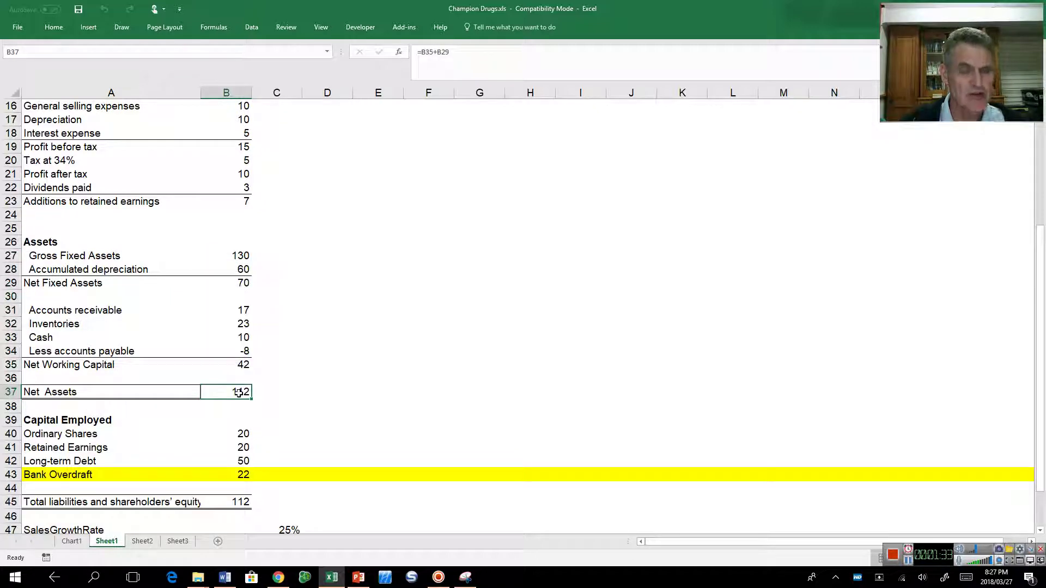
pyautogui.moveTo(245, 433); pyautogui.dragTo(241, 501)
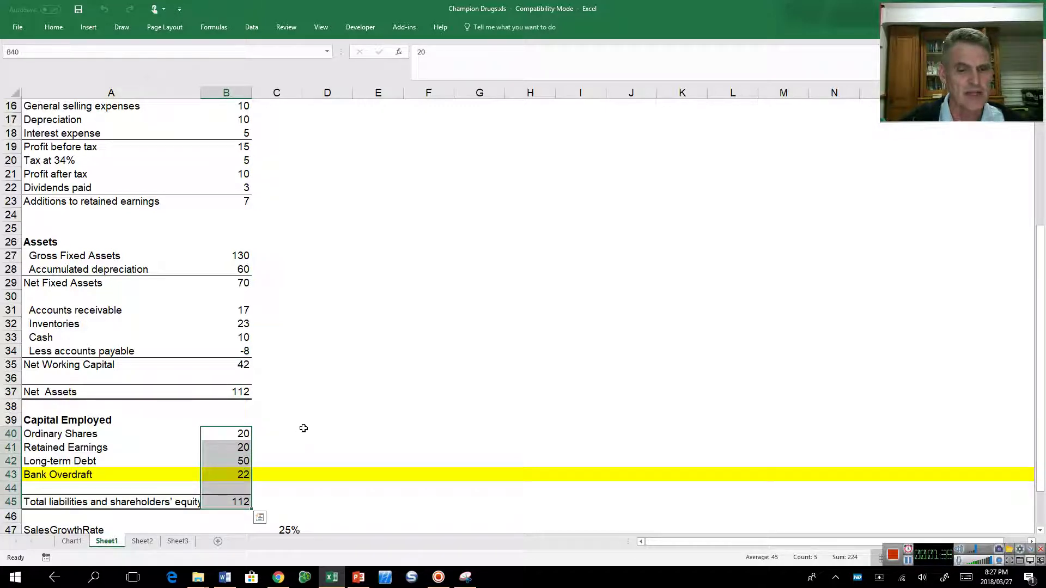
# Clear the SalesGrowthRate label and its 25% value from row 47
pyautogui.scroll(-5, 299, 428)
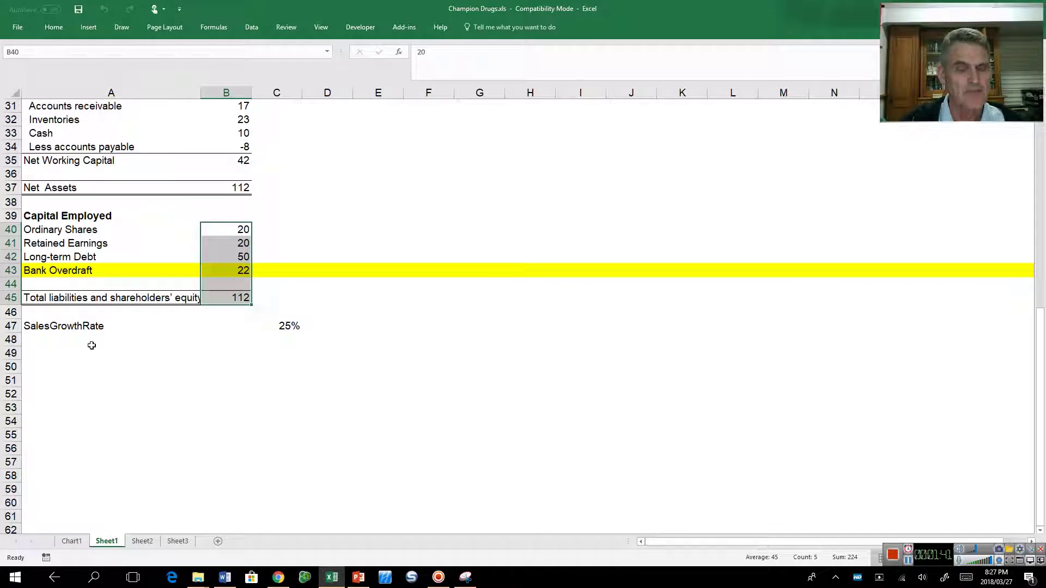
pyautogui.moveTo(34, 327); pyautogui.dragTo(278, 330)
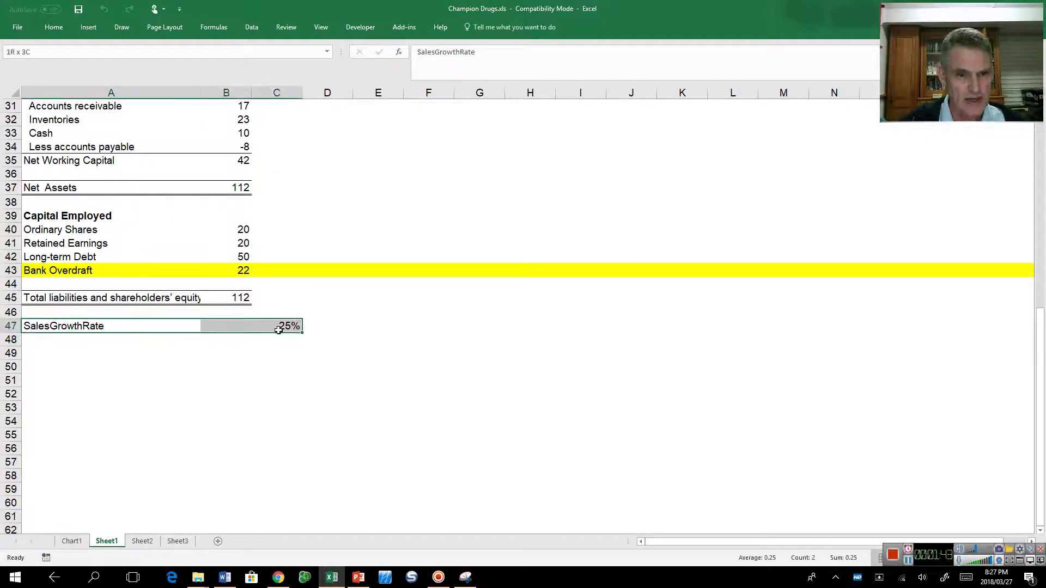
pyautogui.press('Delete')
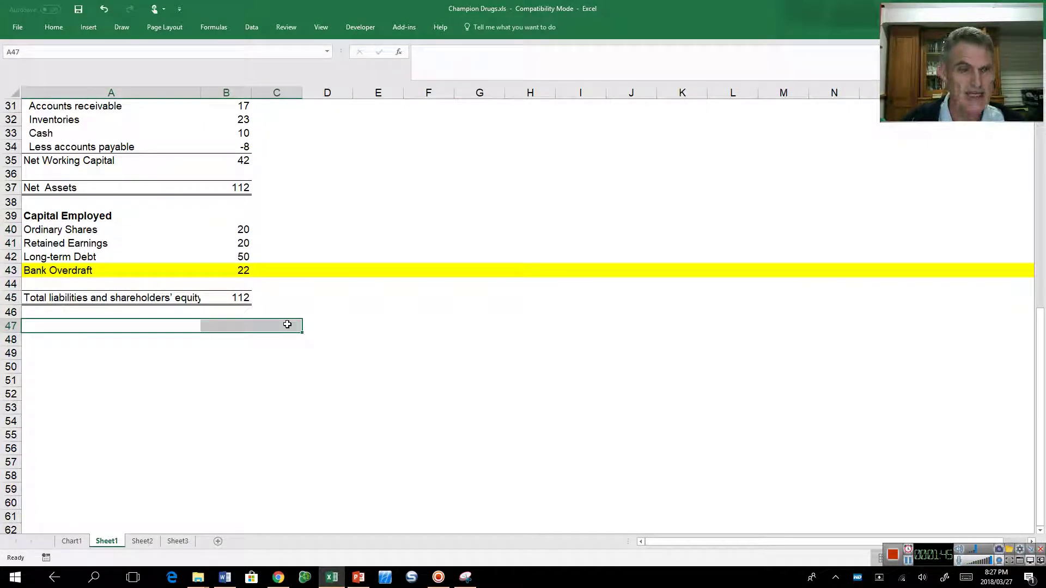
pyautogui.scroll(10, 325, 284)
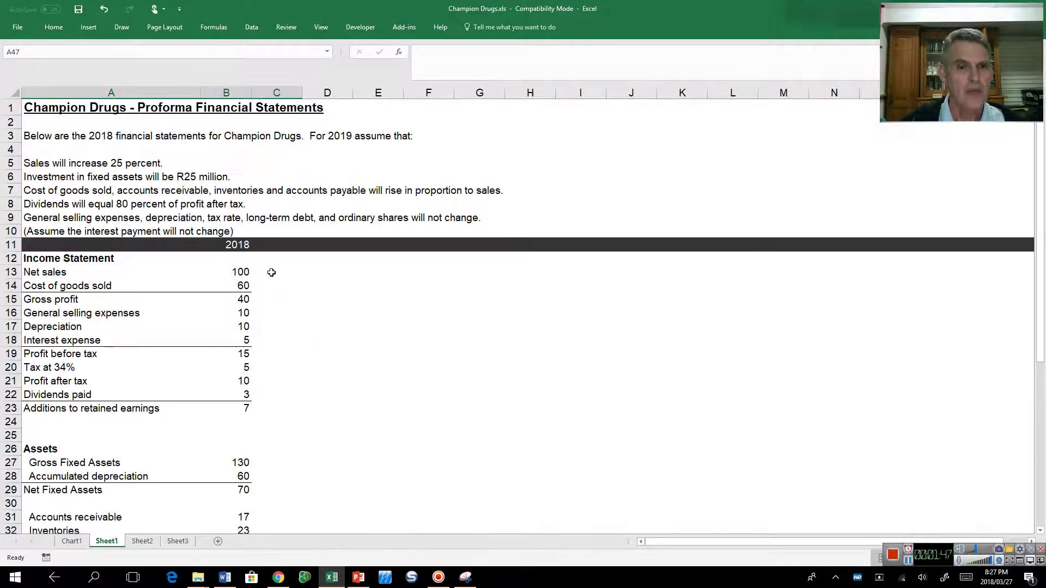
# Enter =B11+1 in C11 so the next column heading shows 2019
pyautogui.click(272, 244)
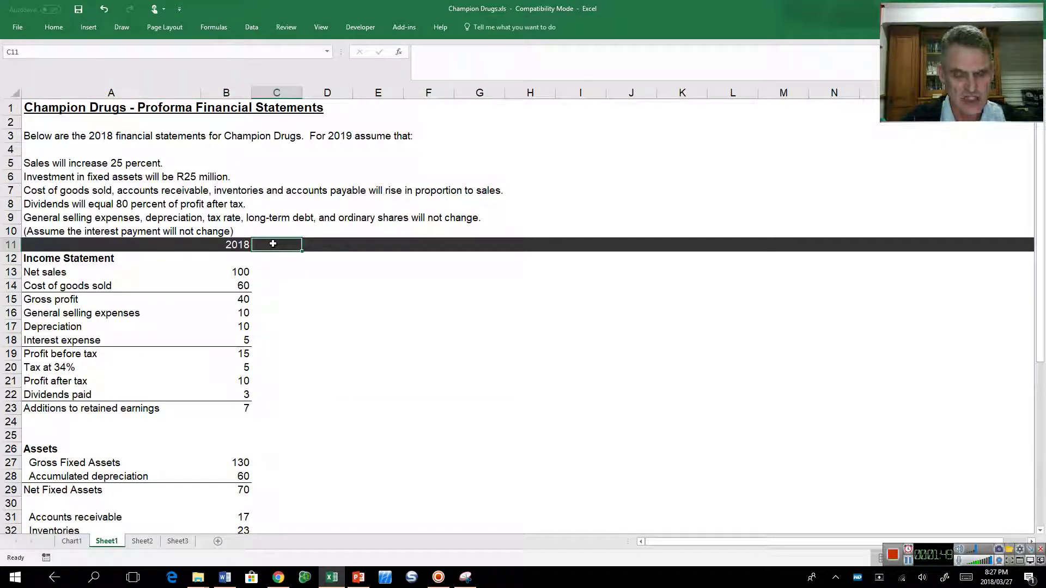
pyautogui.write('=')
pyautogui.press('Left')
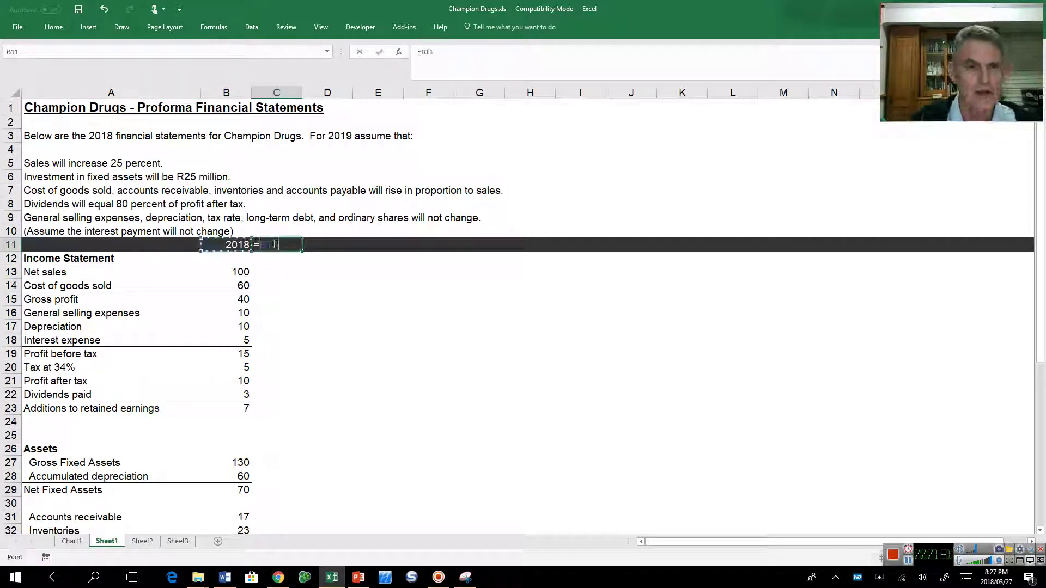
pyautogui.write('+1')
pyautogui.press('Return')
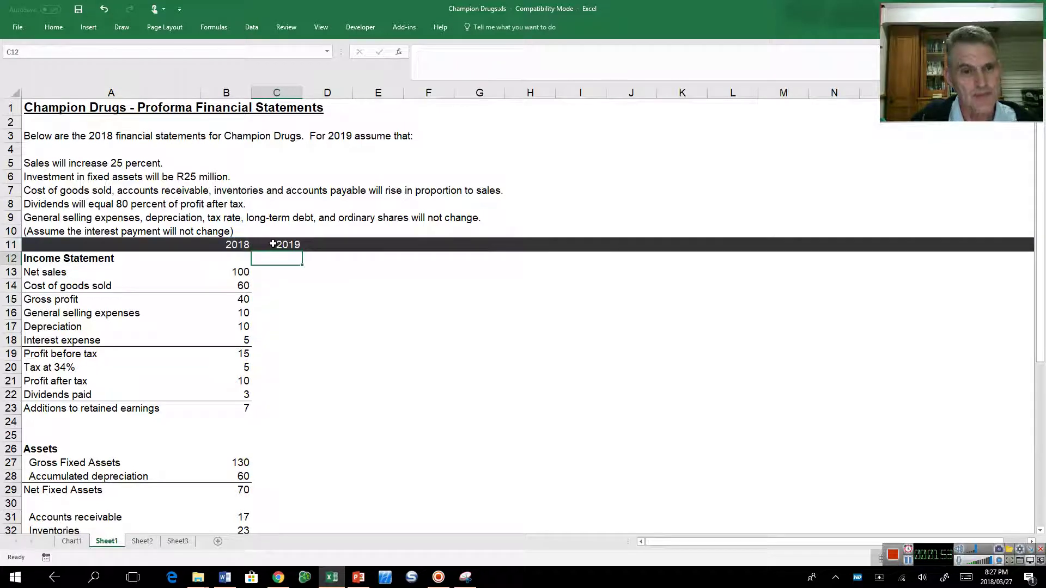
# Compare the 2018 net sales value with the empty 2019 net sales cell C13
pyautogui.press('Down')
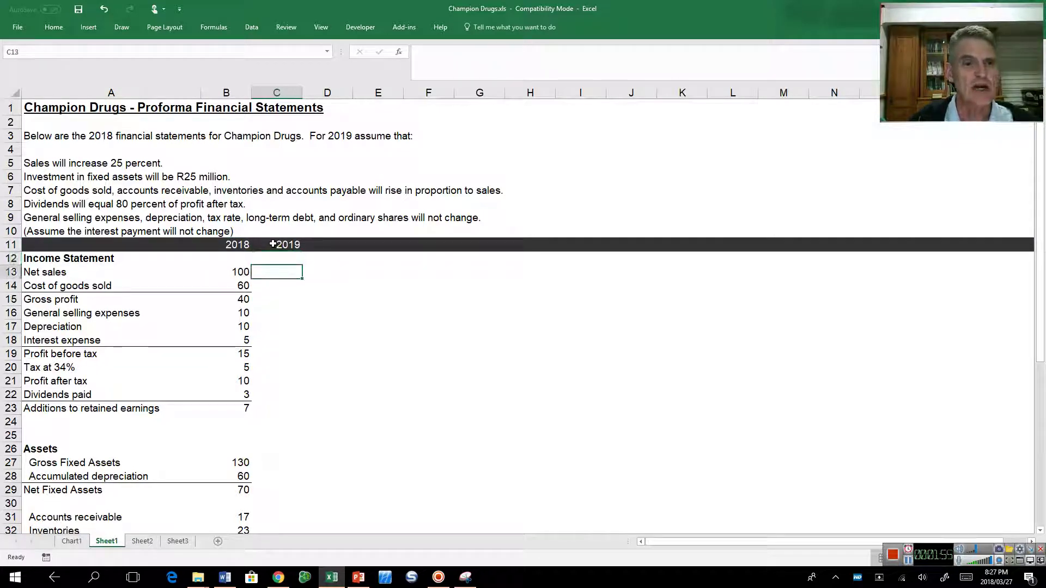
pyautogui.press('Left')
pyautogui.press('Right')
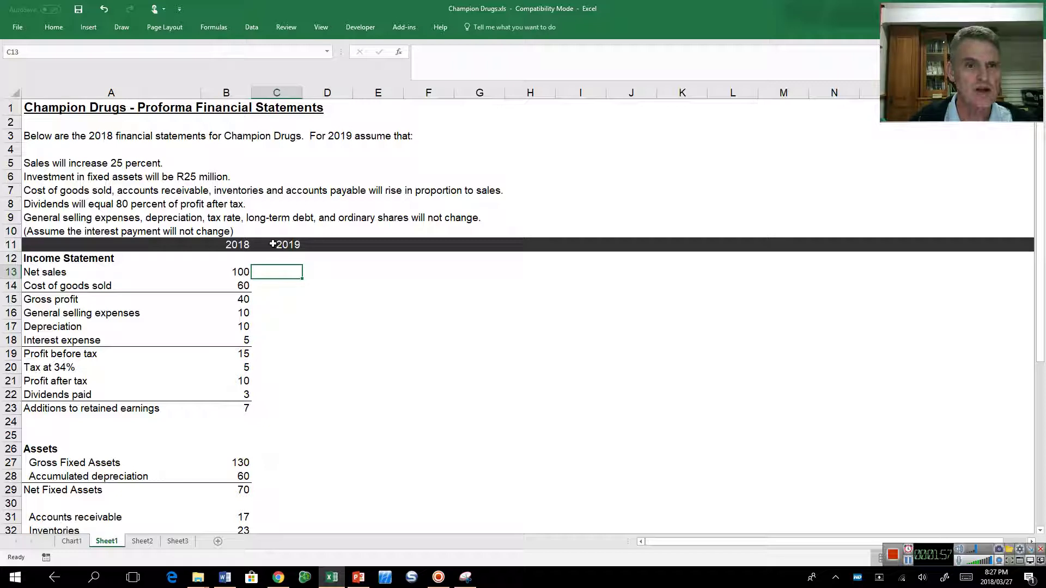
pyautogui.press('Left')
pyautogui.press('Right')
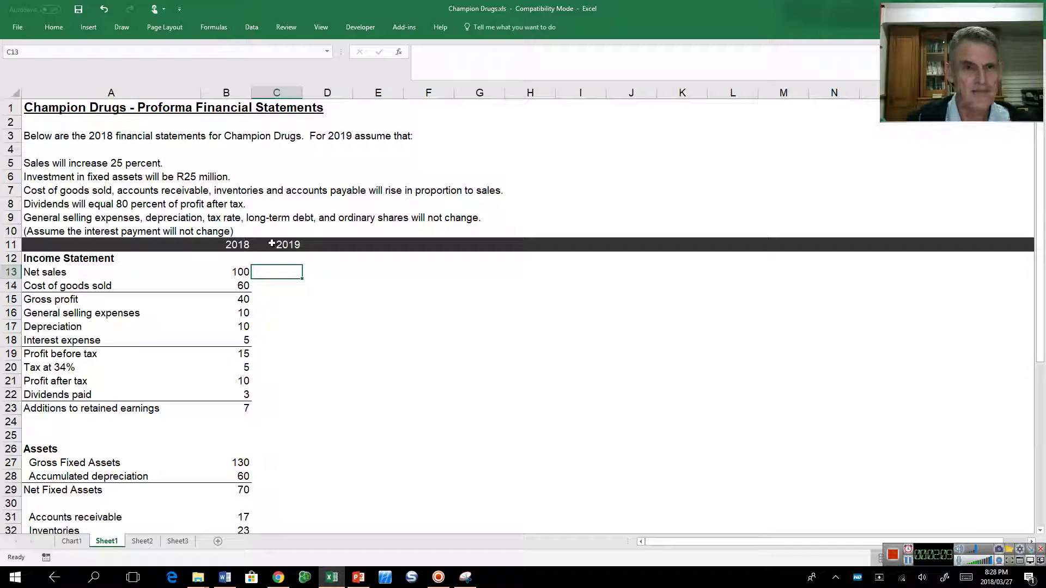
# Type the SalesGrowthRate label into A47 and select row 47 for naming
pyautogui.scroll(-9, 231, 363)
pyautogui.scroll(-1, 231, 363)
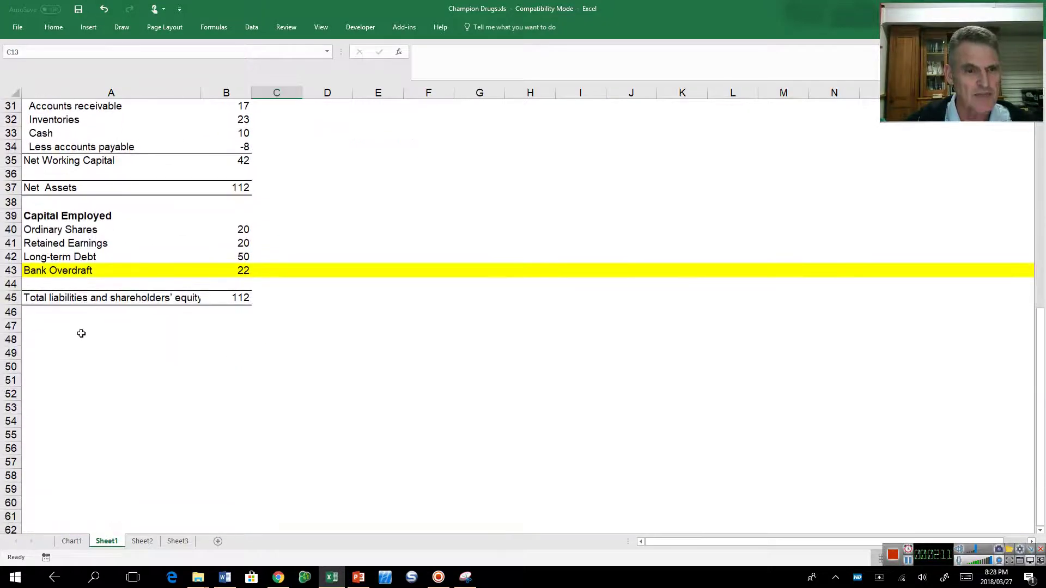
pyautogui.click(27, 329)
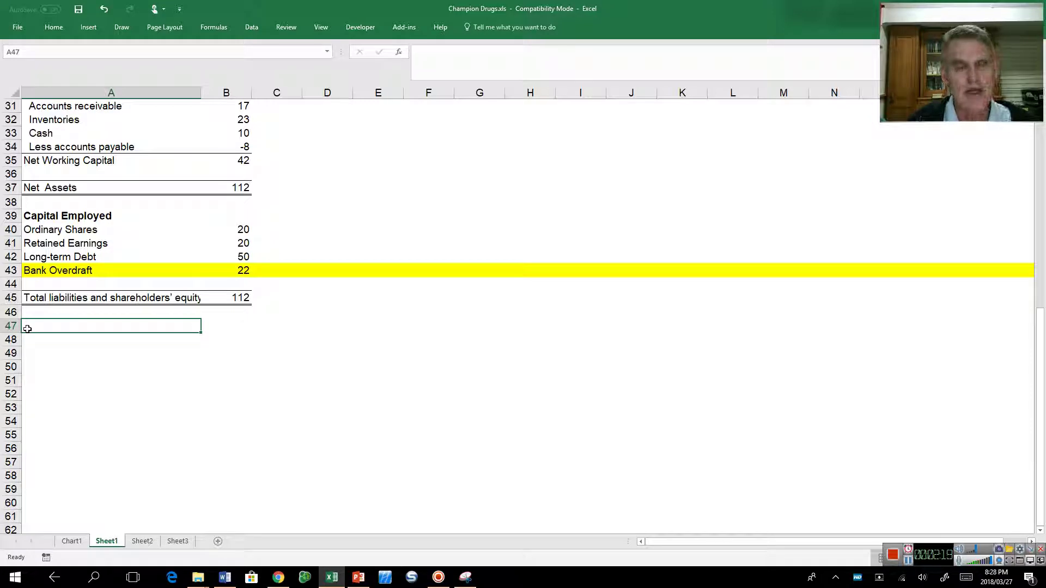
pyautogui.write('Sal')
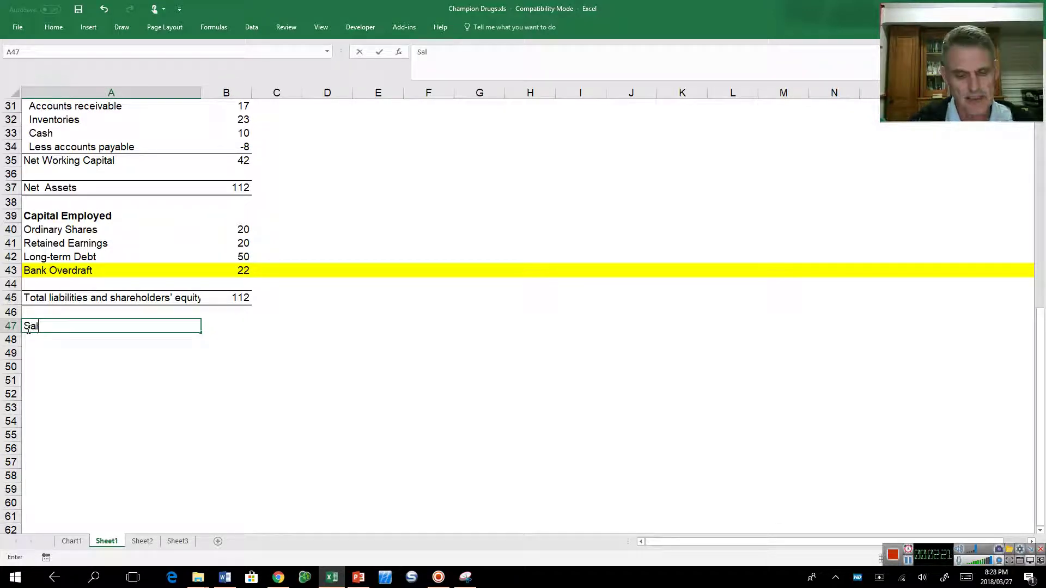
pyautogui.write('esGrowthRate')
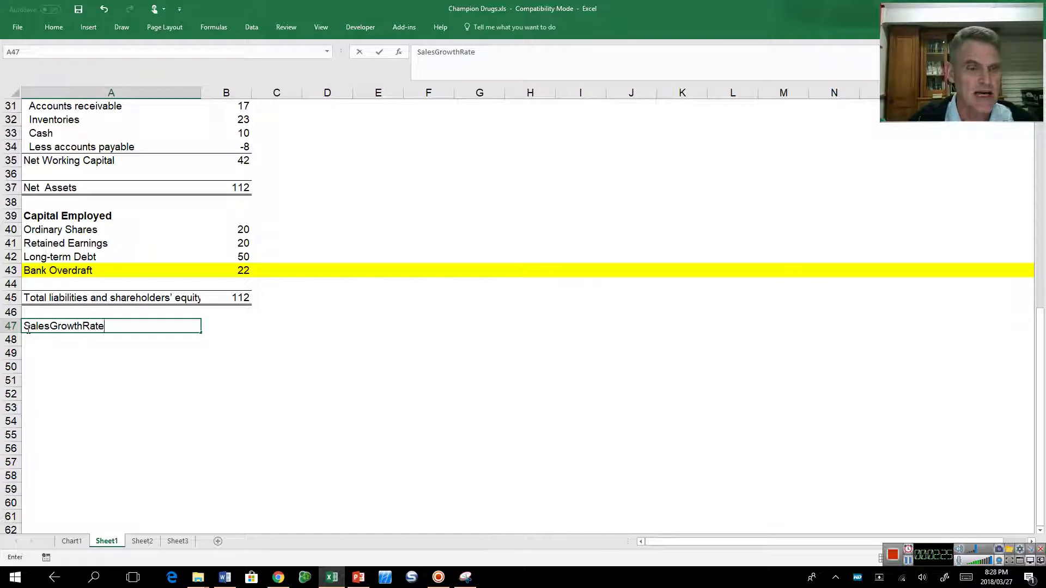
pyautogui.press('Return')
pyautogui.click(7, 326)
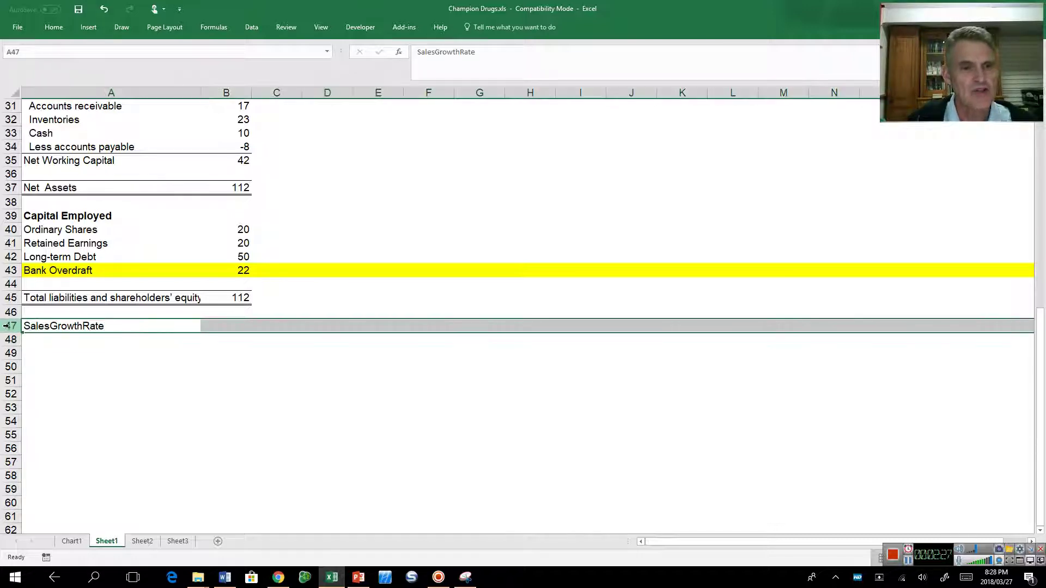
pyautogui.click(48, 49)
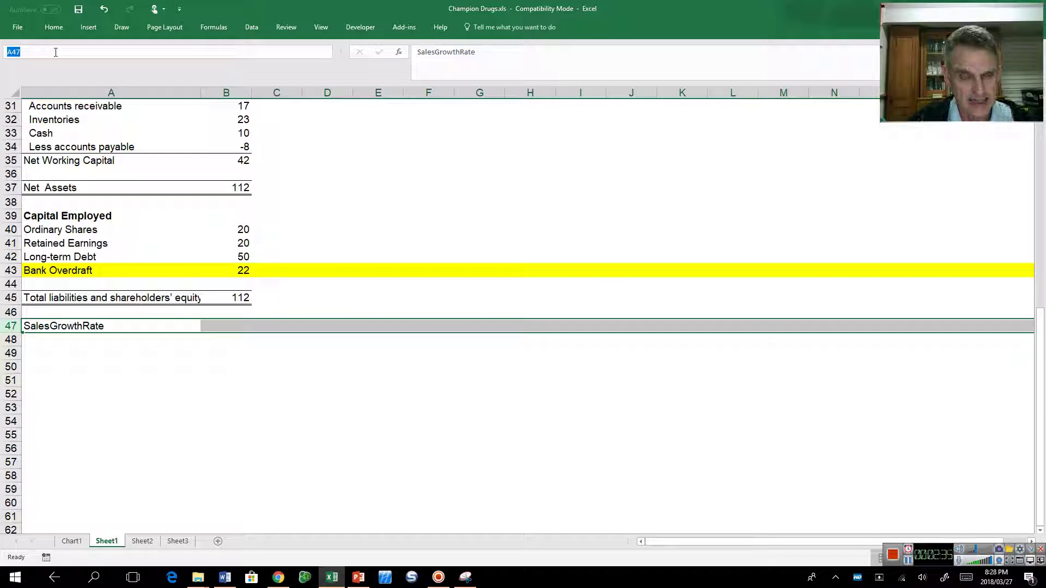
# Name row 47 SalesGrowthRate in the Name Box, correcting the misspelt entry
pyautogui.write('Sl')
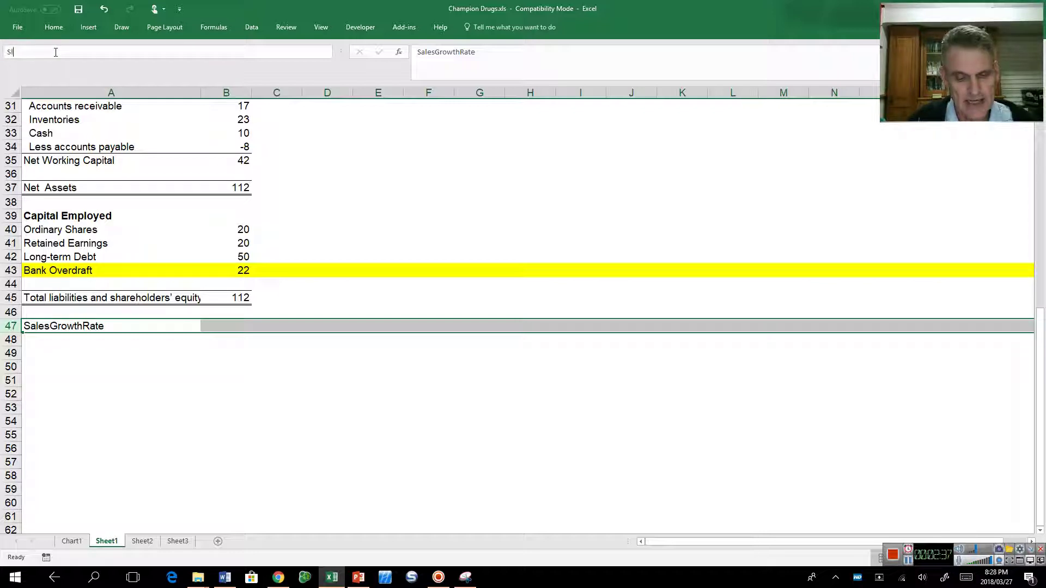
pyautogui.write('aesGrowt')
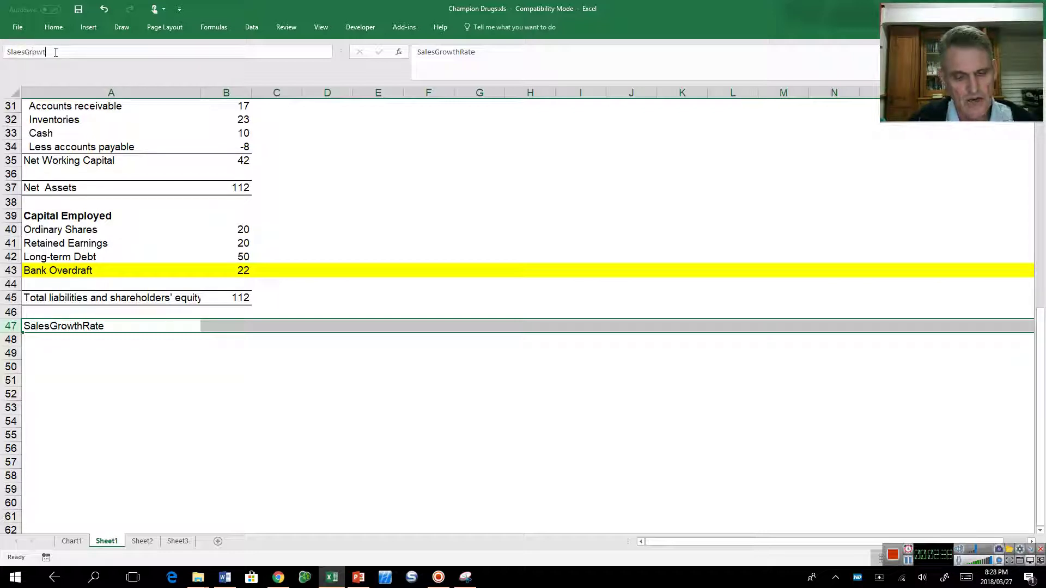
pyautogui.write('hRate')
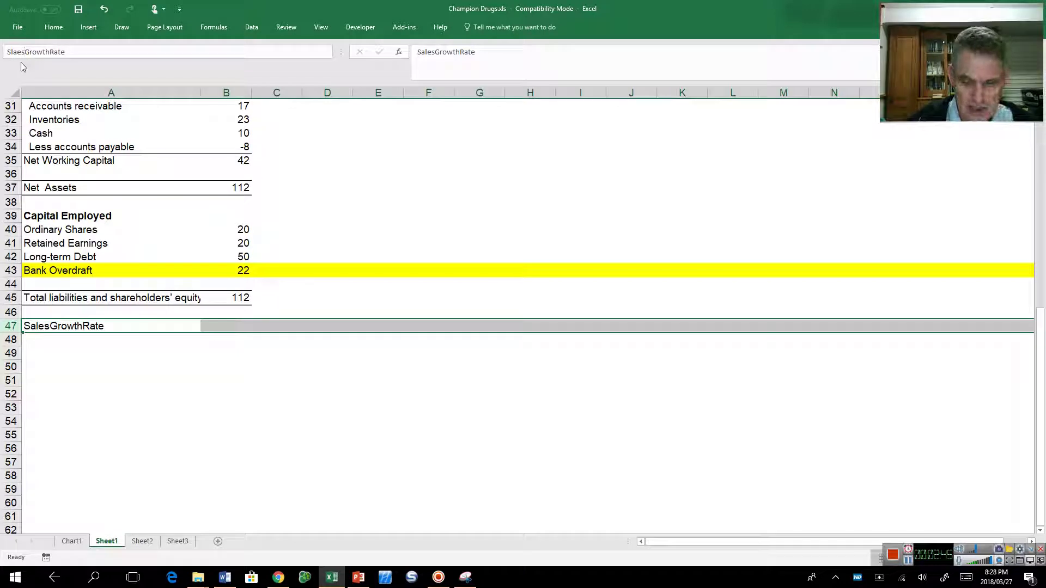
pyautogui.press('Left')
pyautogui.press('Left')
pyautogui.press('Left')
pyautogui.press('Left')
pyautogui.press('Left')
pyautogui.press('Left')
pyautogui.press('Left')
pyautogui.press('Left')
pyautogui.press('Left')
pyautogui.press('Left')
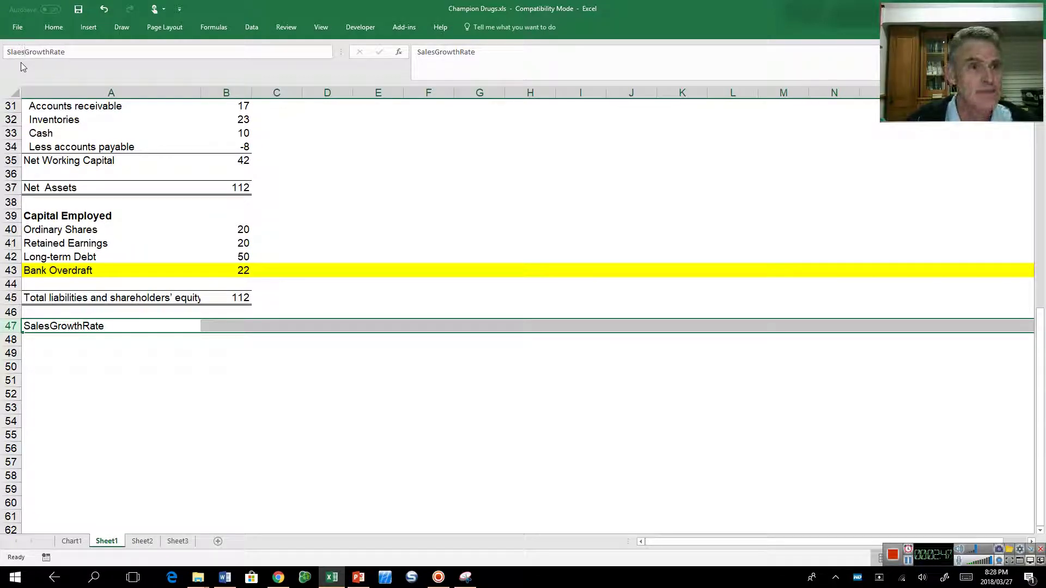
pyautogui.press('BackSpace')
pyautogui.press('BackSpace')
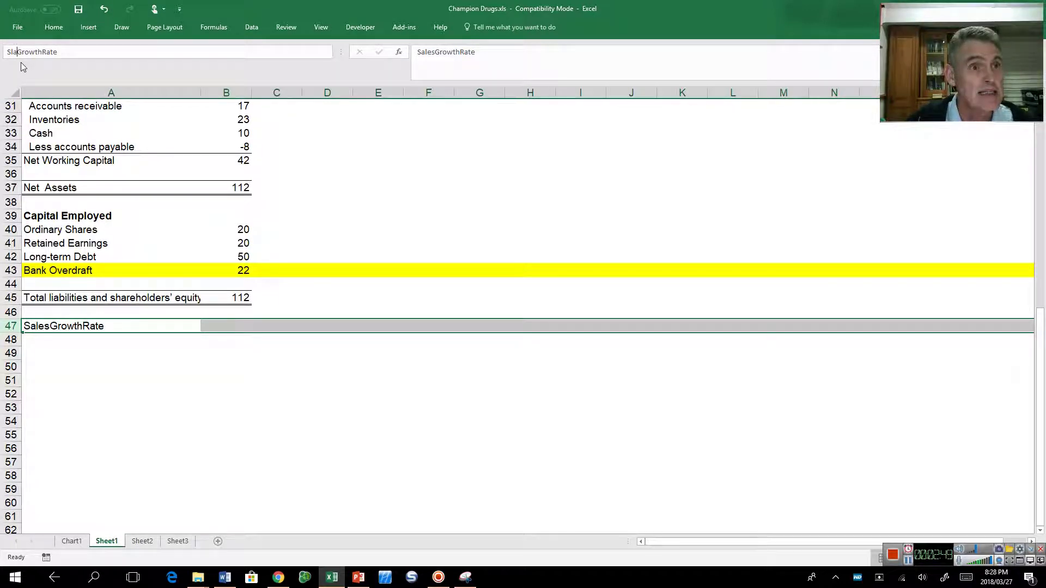
pyautogui.press('Delete')
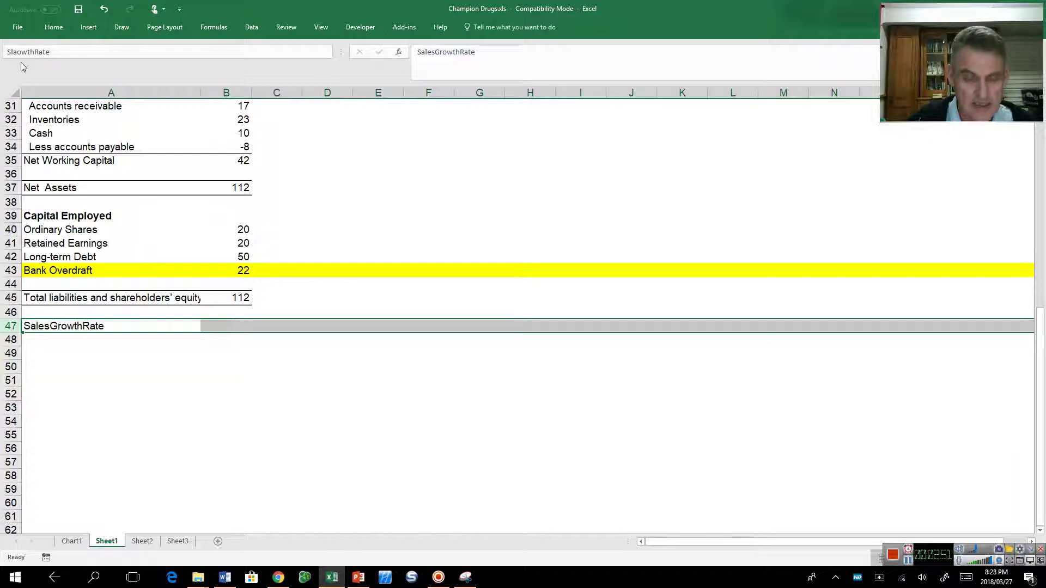
pyautogui.press('BackSpace')
pyautogui.press('BackSpace')
pyautogui.write('ales')
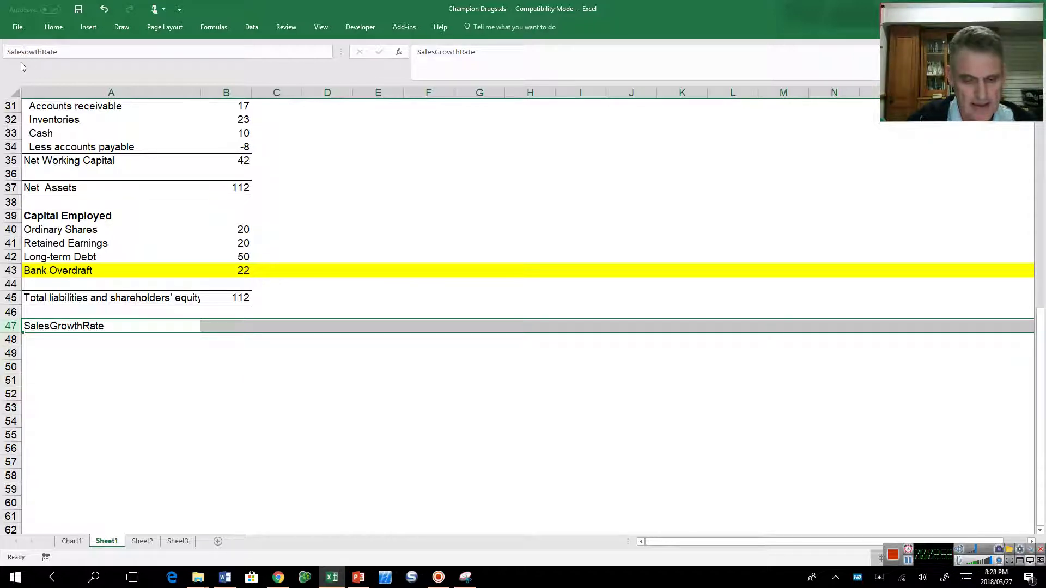
pyautogui.write('e')
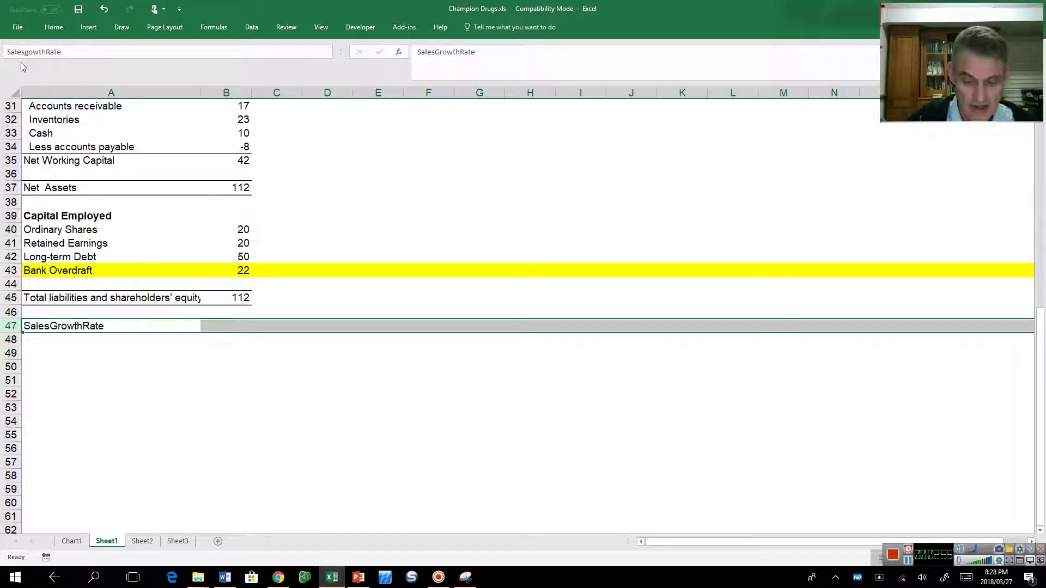
pyautogui.press('BackSpace')
pyautogui.write('G')
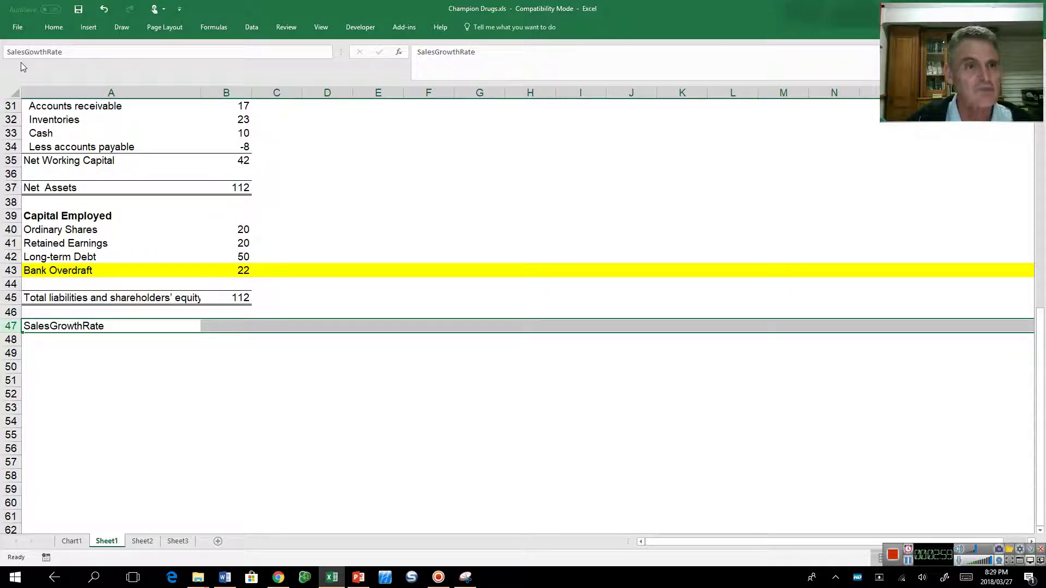
pyautogui.press('Return')
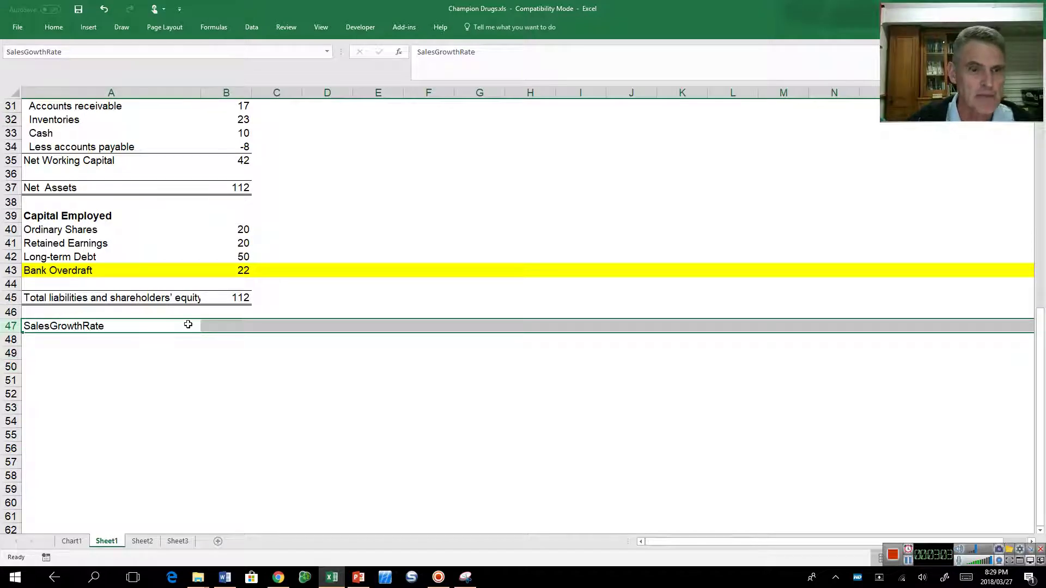
pyautogui.click(277, 328)
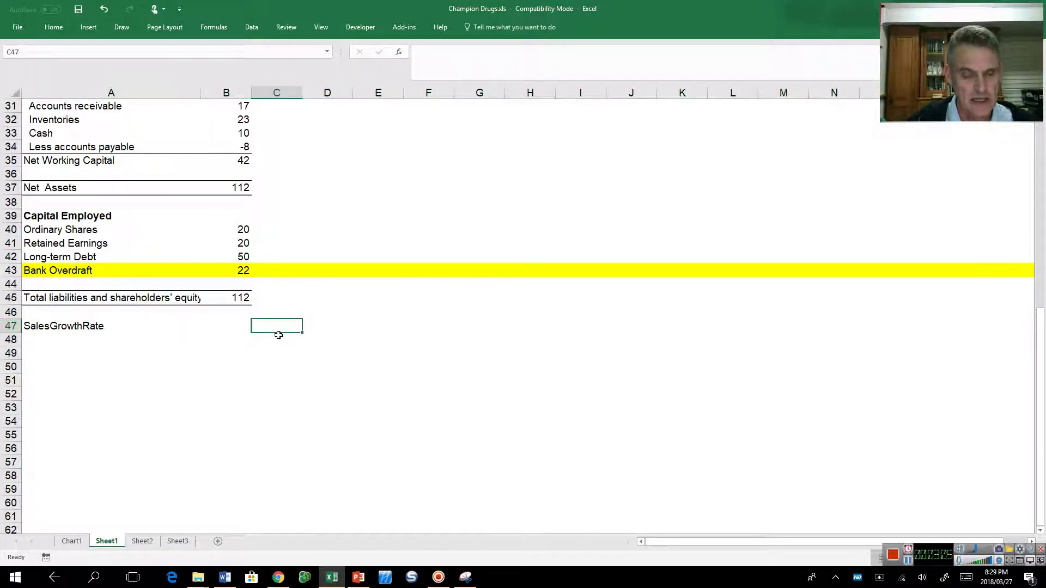
# Enter a 25% sales growth rate in C47
pyautogui.write('25')
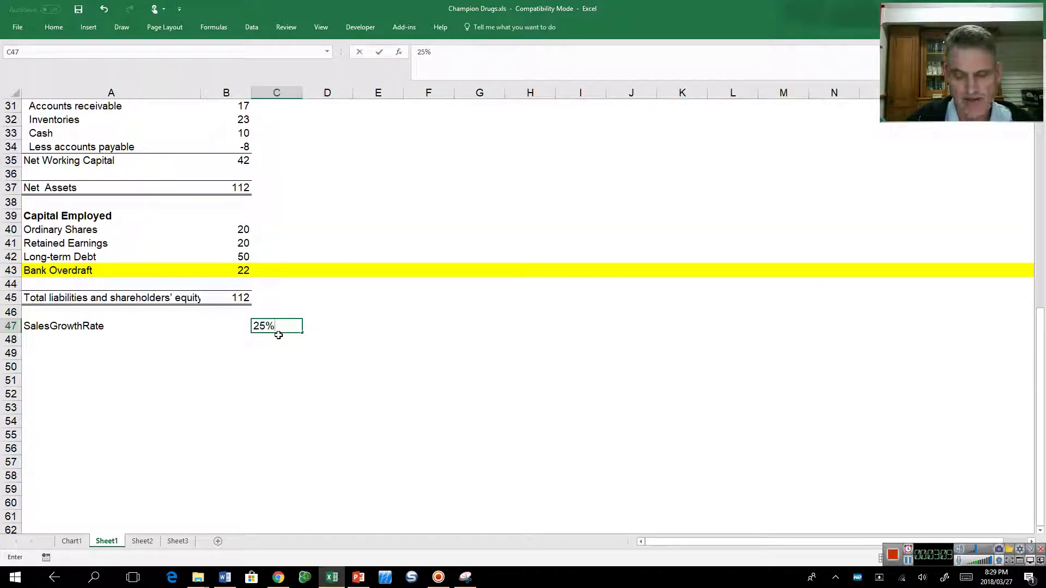
pyautogui.press('Return')
pyautogui.press('Up')
pyautogui.hotkey('ctrl', 'Up')
pyautogui.press('Down')
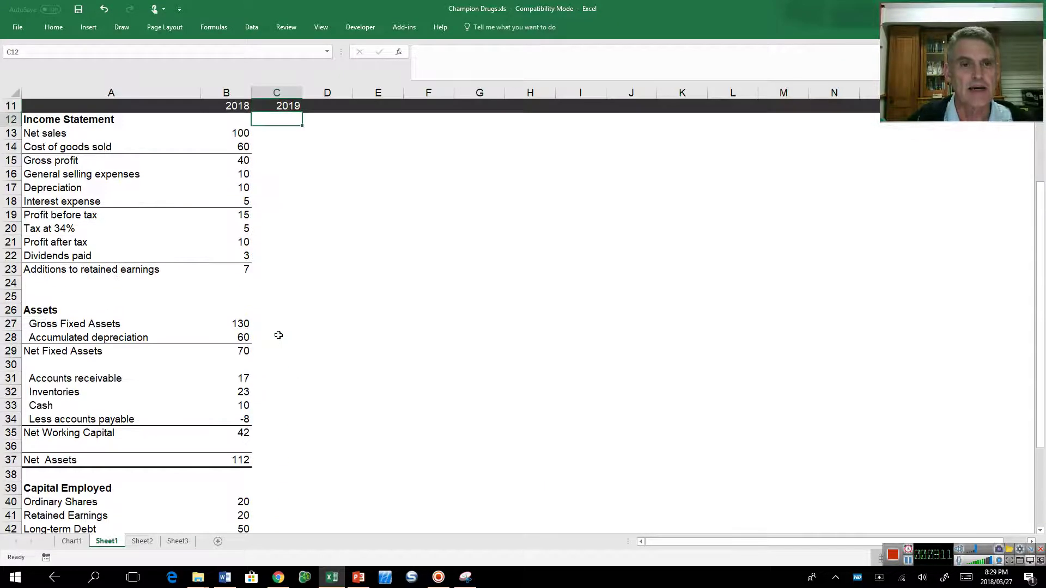
pyautogui.press('Down')
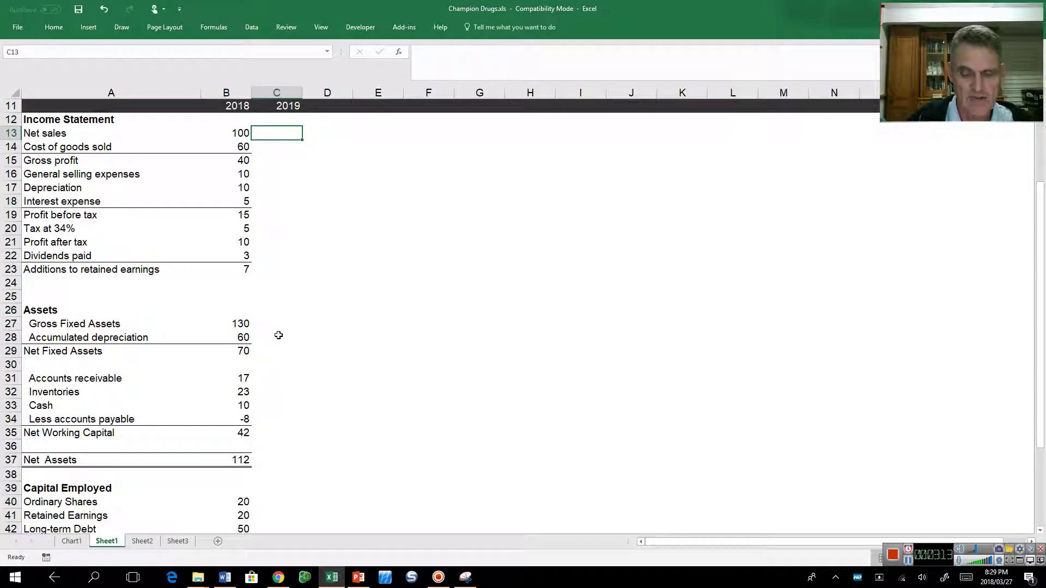
# Forecast 2019 net sales in C13 as B13 times one plus the growth rate name, giving 125
pyautogui.write('=')
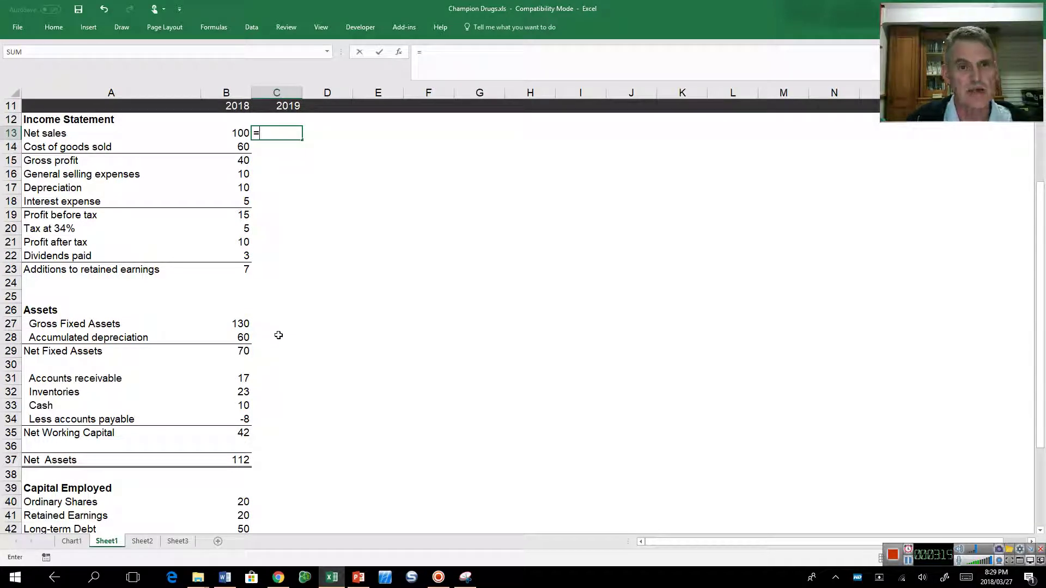
pyautogui.press('Left')
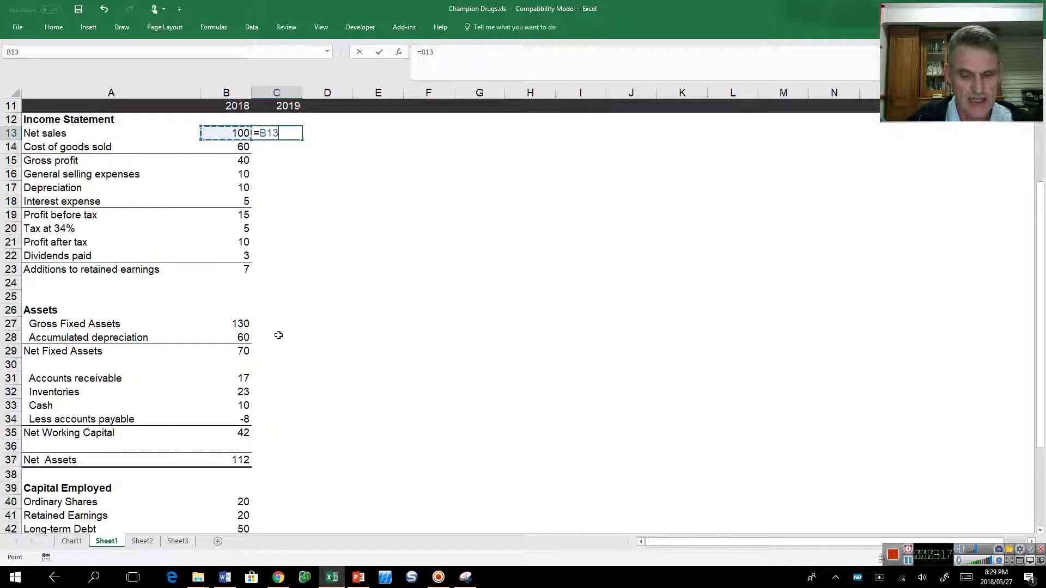
pyautogui.write('*(1+')
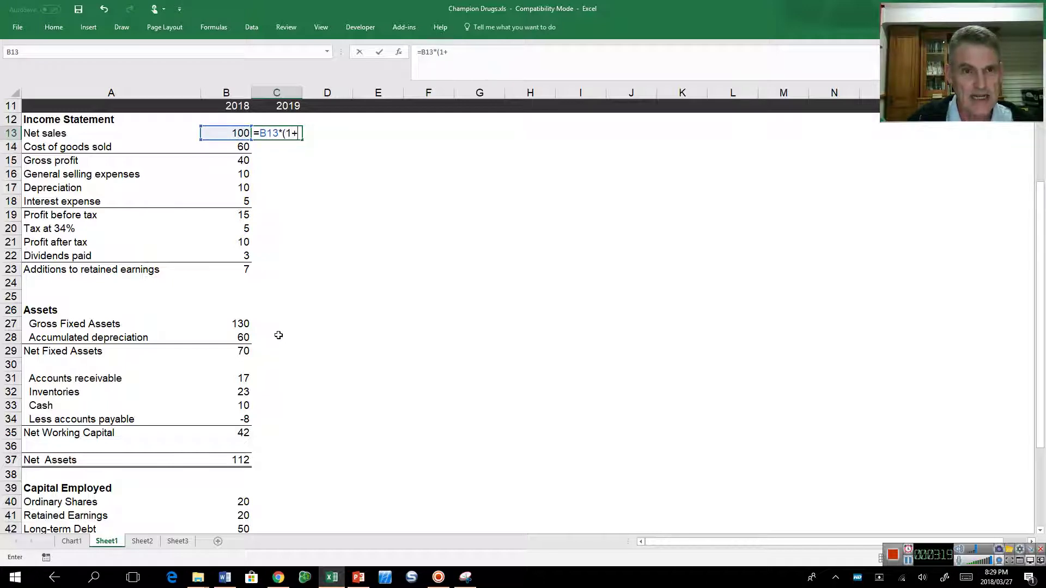
pyautogui.write('sa')
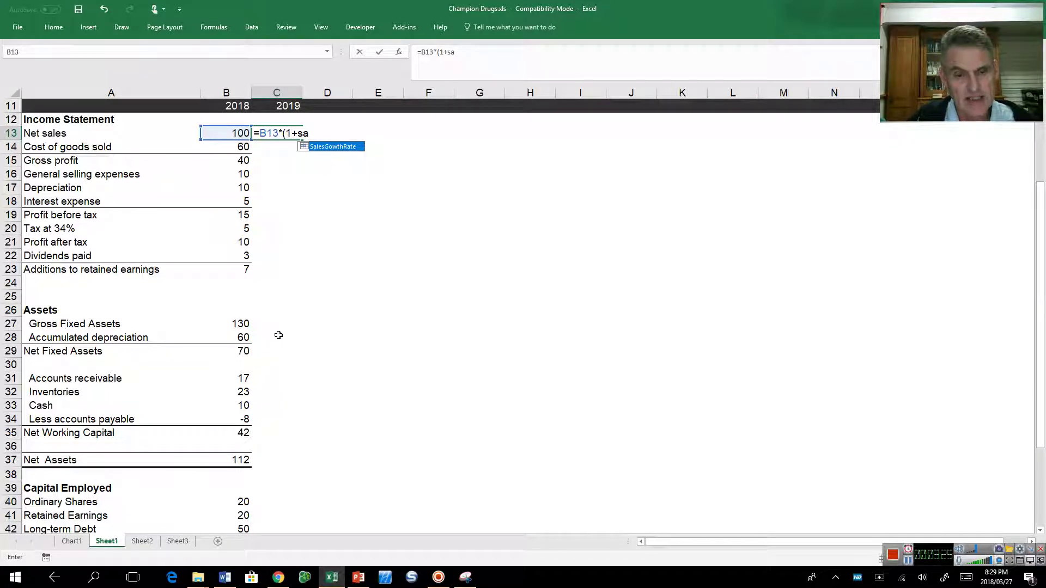
pyautogui.press('Tab')
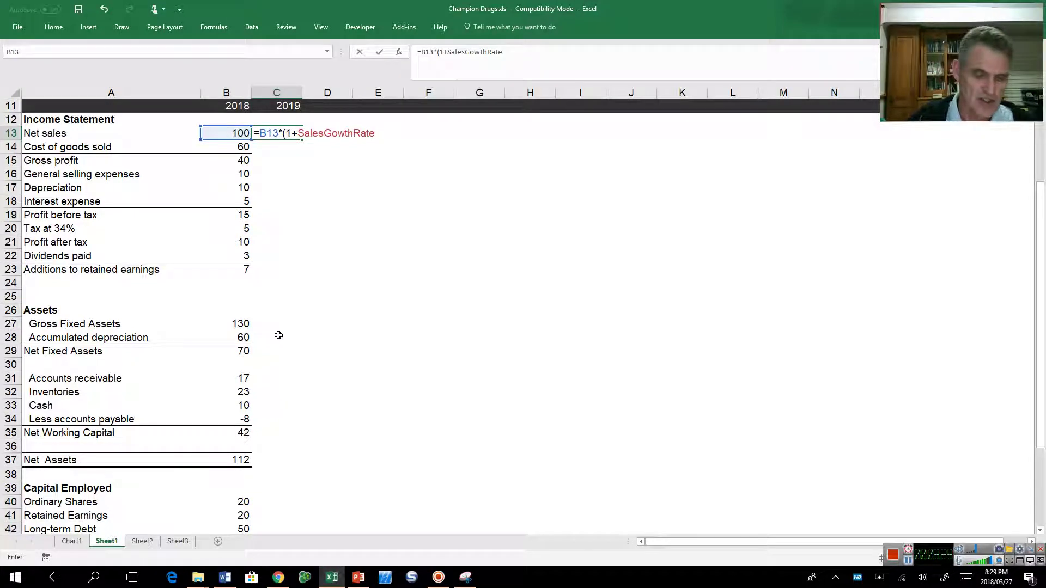
pyautogui.write(')')
pyautogui.press('Return')
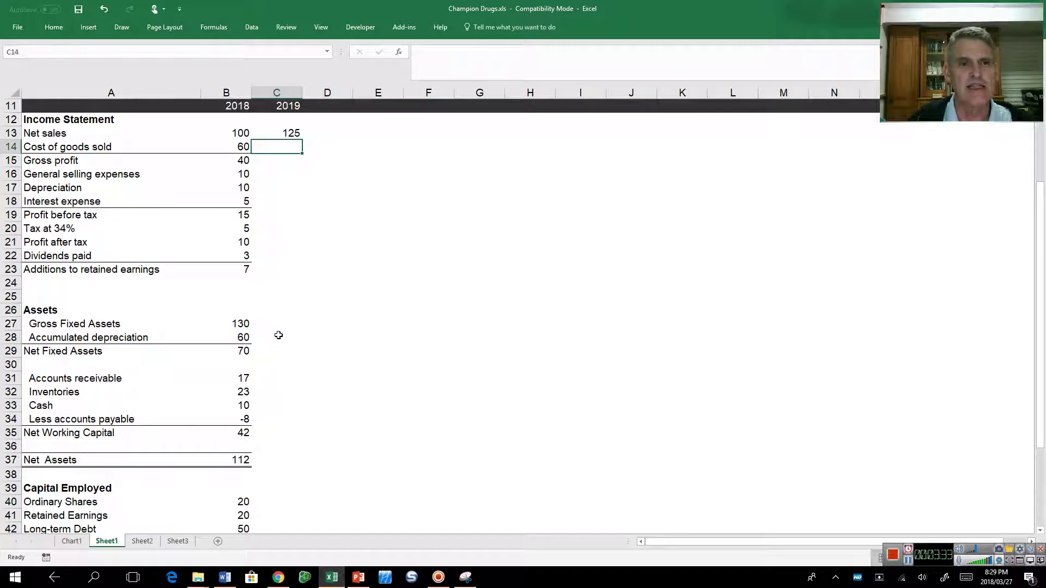
pyautogui.press('Up')
pyautogui.press('Down')
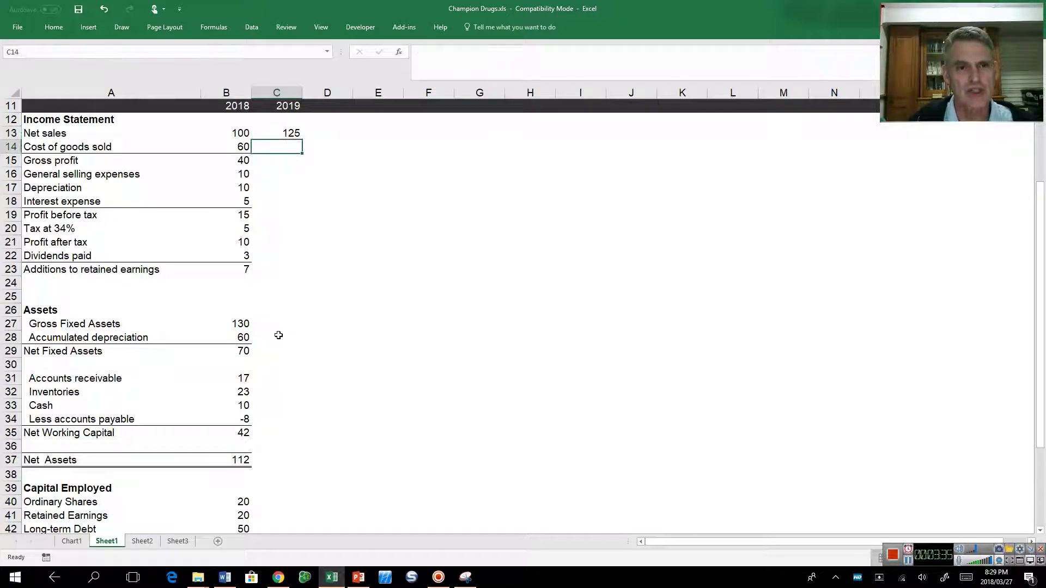
pyautogui.press('Up')
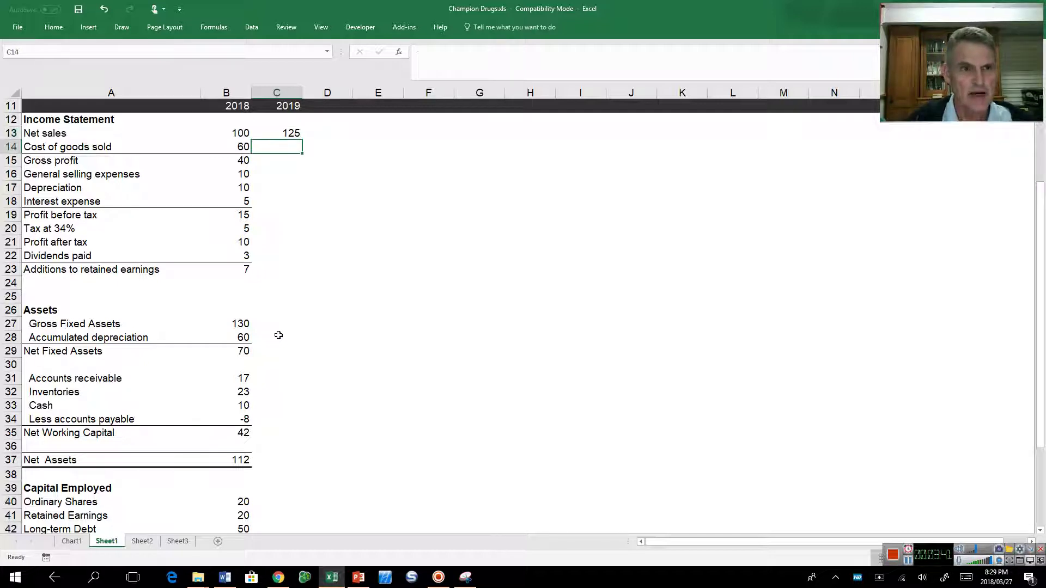
# Fill C13's growth formula down into C14, giving 2019 cost of goods sold of 75
pyautogui.press('Down')
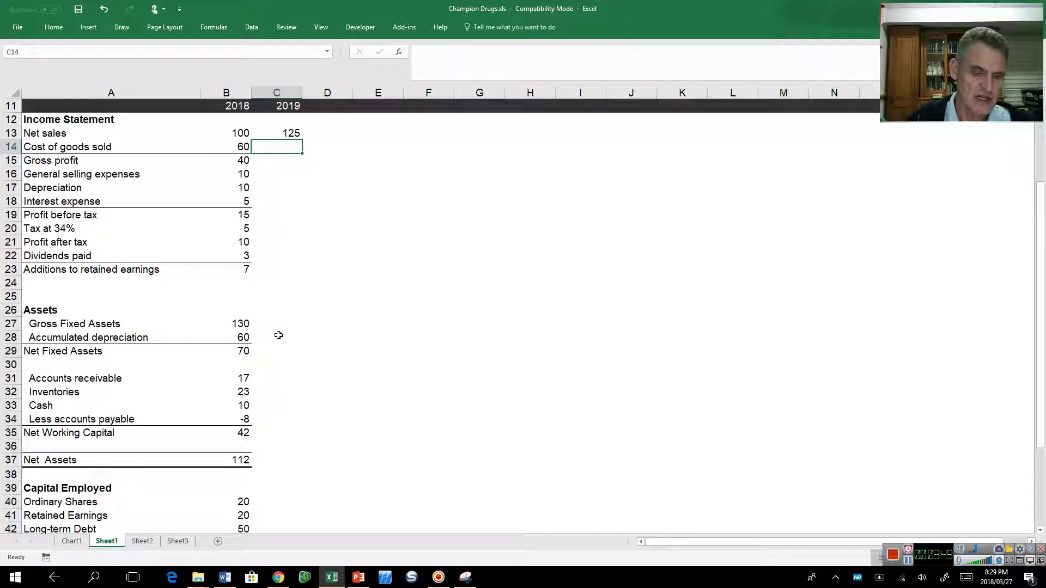
pyautogui.hotkey('ctrl', 'd')
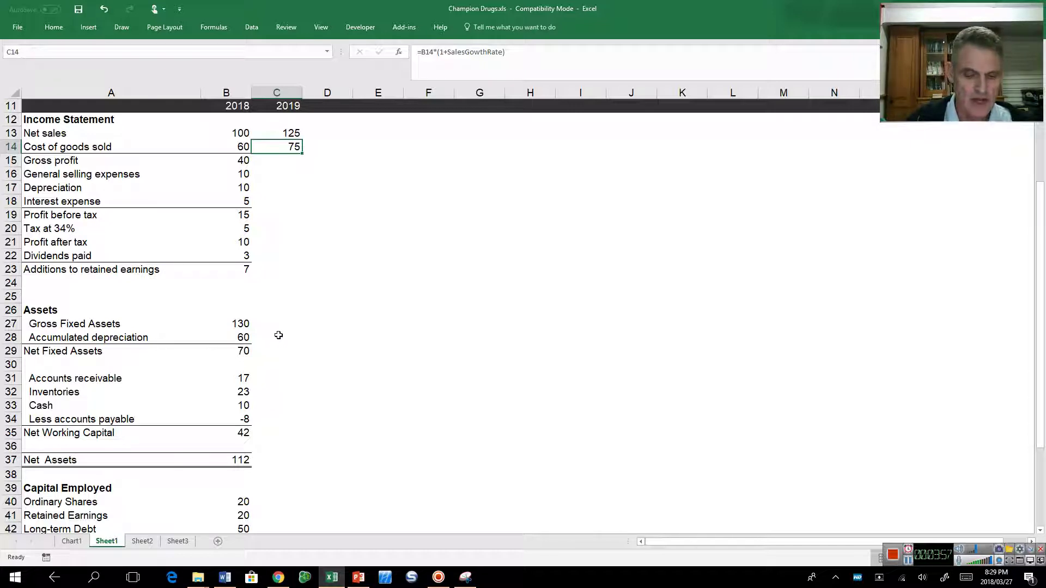
pyautogui.hotkey('alt', 'h')
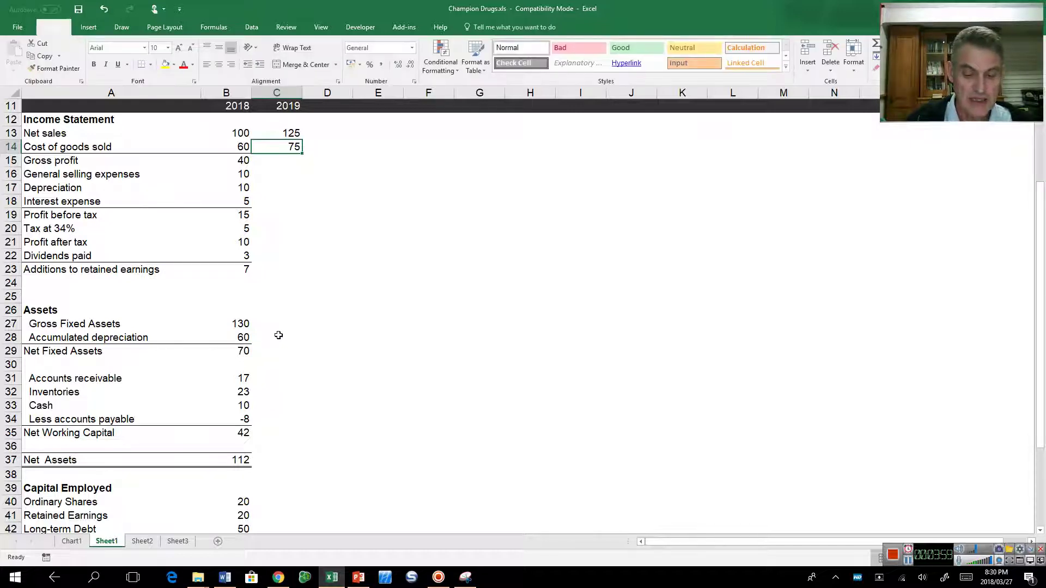
pyautogui.press('Escape')
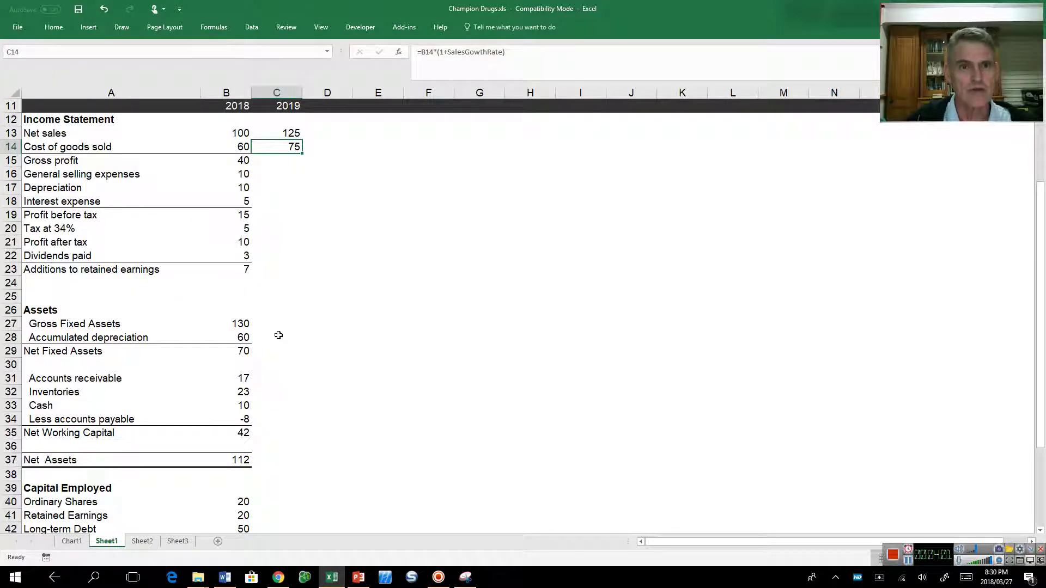
# Fill the 2018 gross profit formula right into C15, giving 2019 gross profit of 50
pyautogui.press('Down')
pyautogui.press('Down')
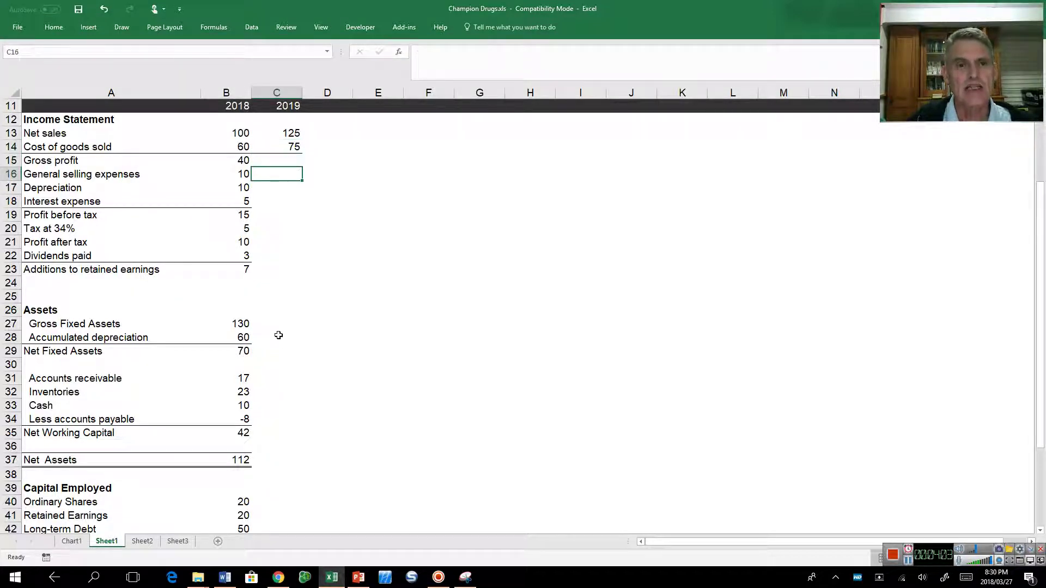
pyautogui.press('Up')
pyautogui.press('Left')
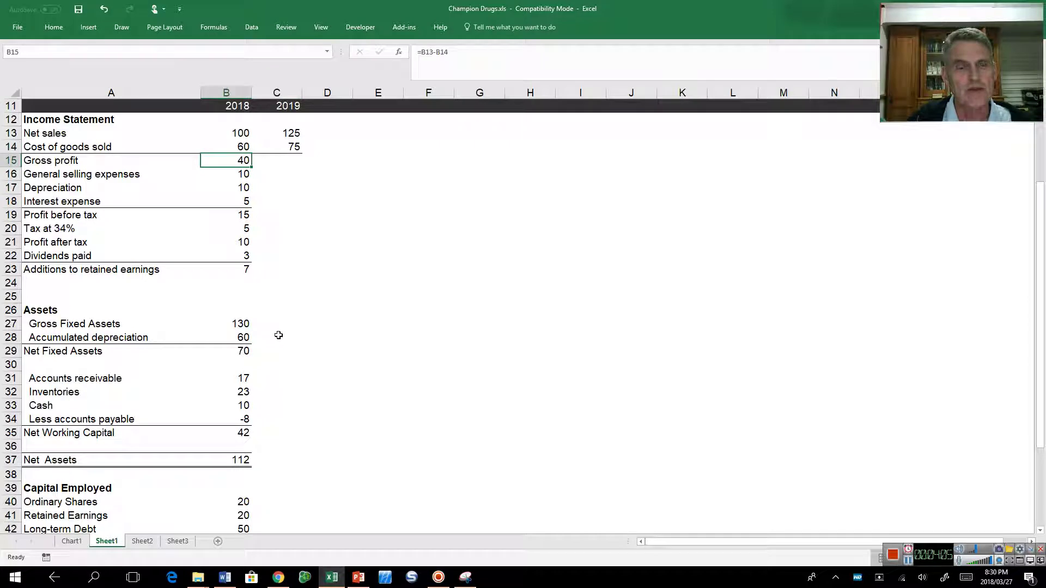
pyautogui.press('Right')
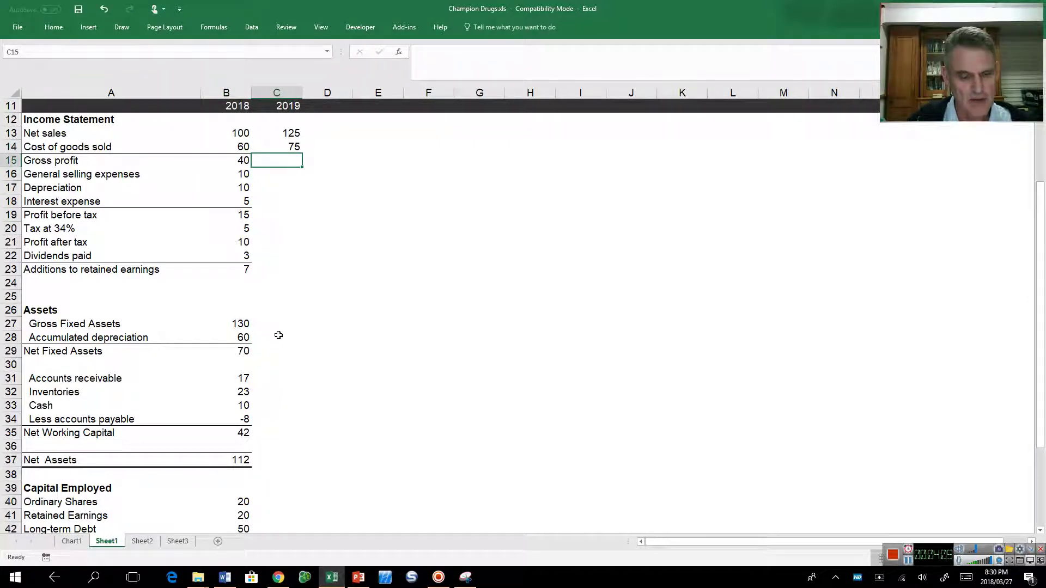
pyautogui.hotkey('ctrl', 'r')
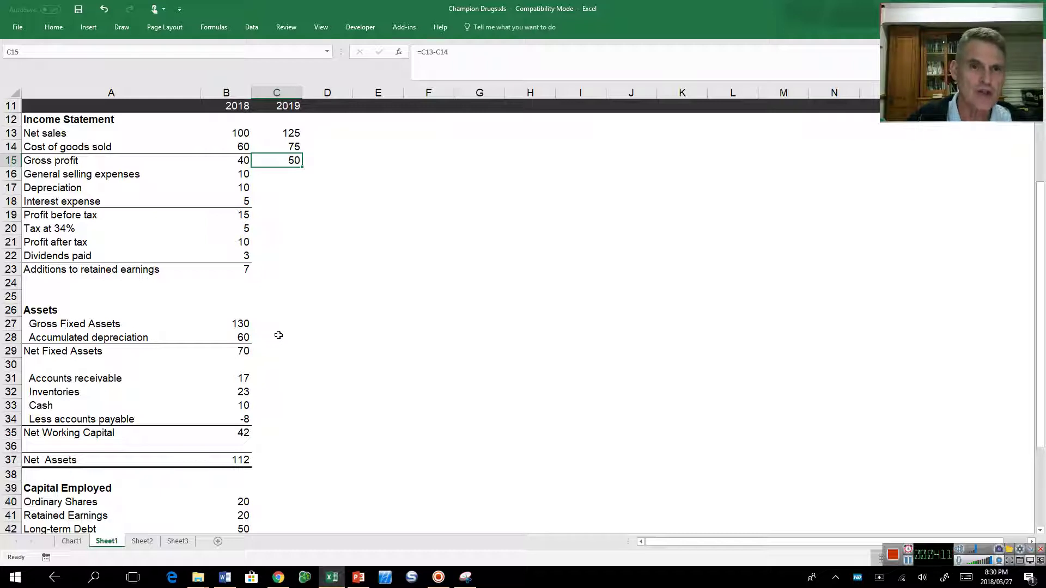
pyautogui.press('Right')
pyautogui.press('Left')
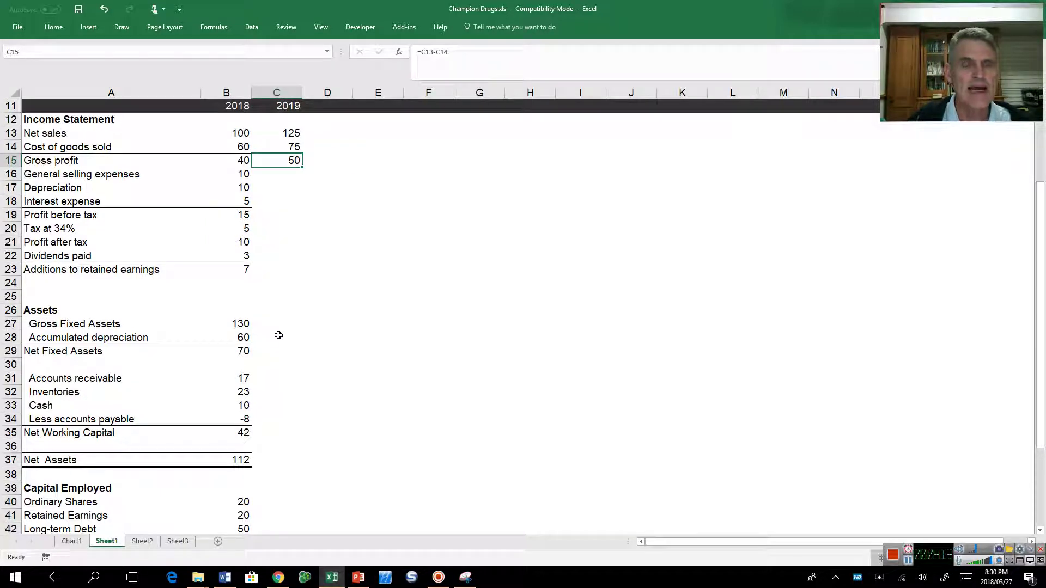
pyautogui.press('Down')
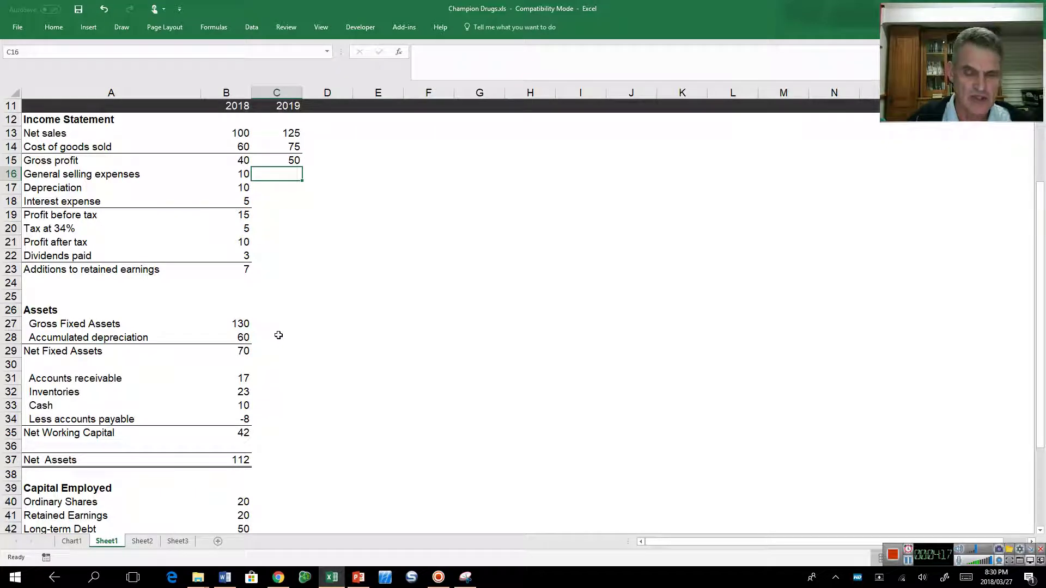
# Link 2019 general selling expenses in C16 to the 2018 figure of 10
pyautogui.write('=')
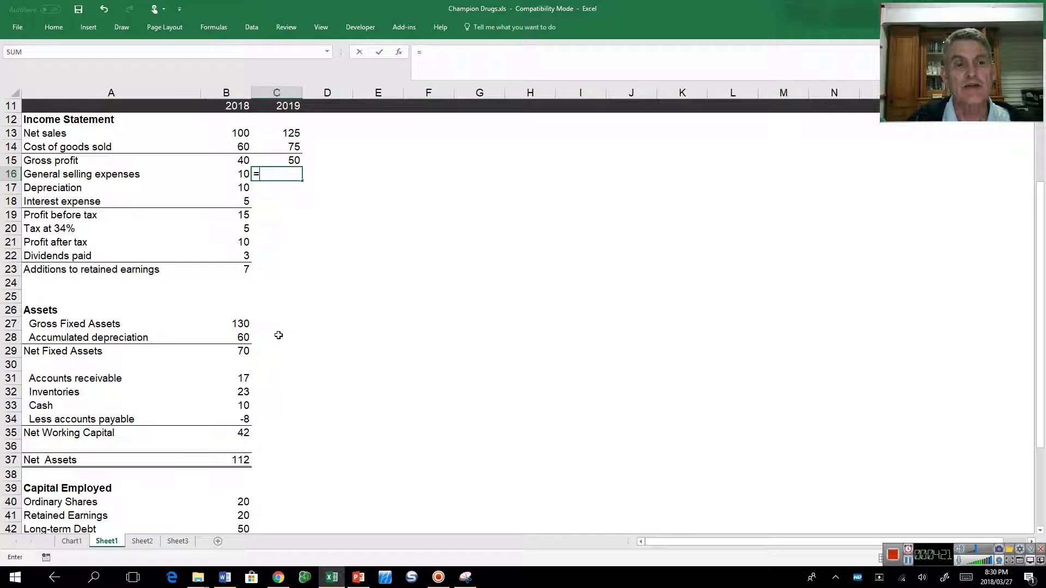
pyautogui.press('Left')
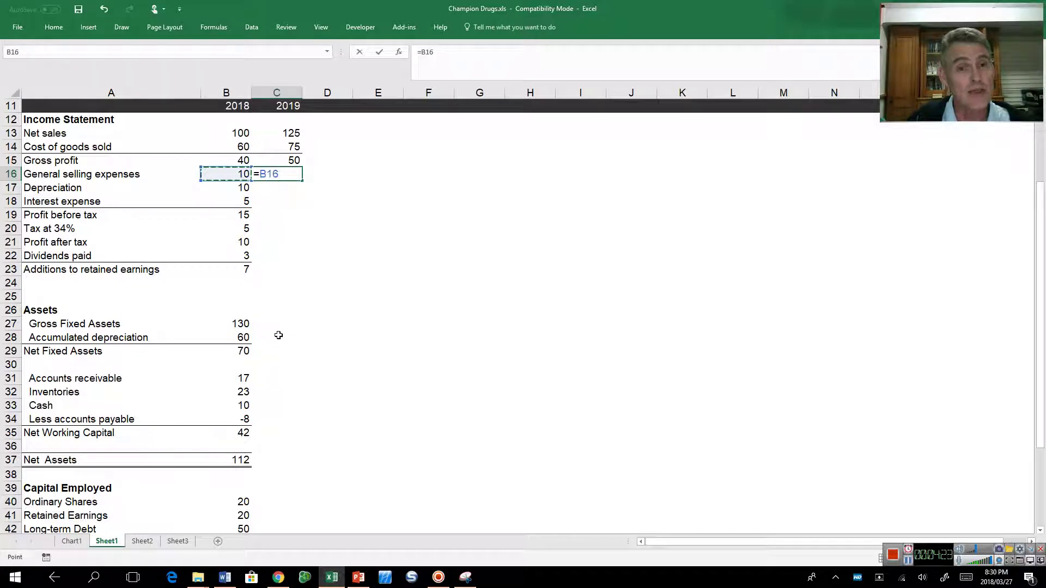
pyautogui.press('Return')
pyautogui.press('Up')
pyautogui.press('Up')
pyautogui.press('Up')
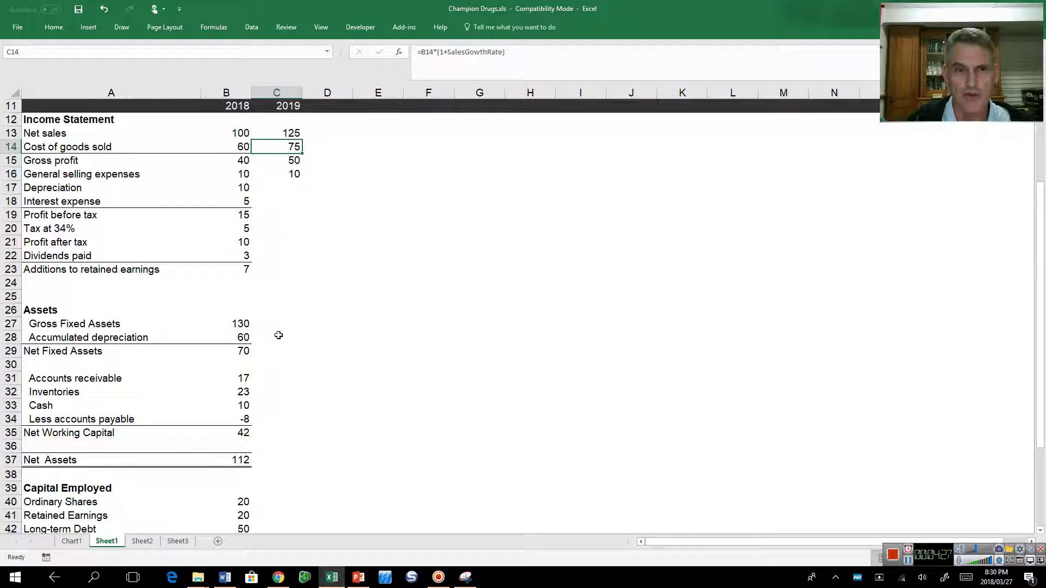
pyautogui.press('Down')
pyautogui.press('Down')
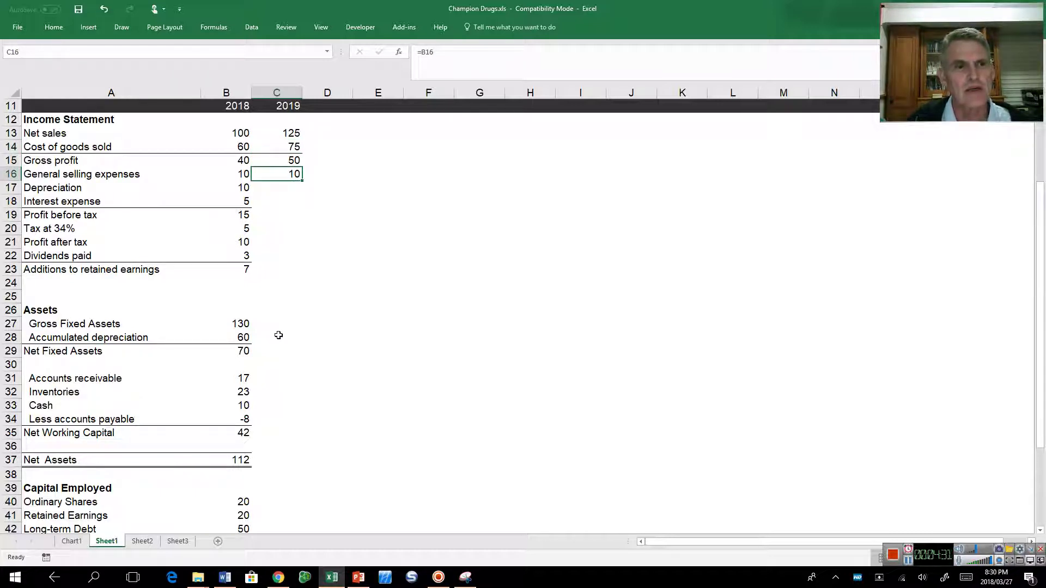
pyautogui.press('Down')
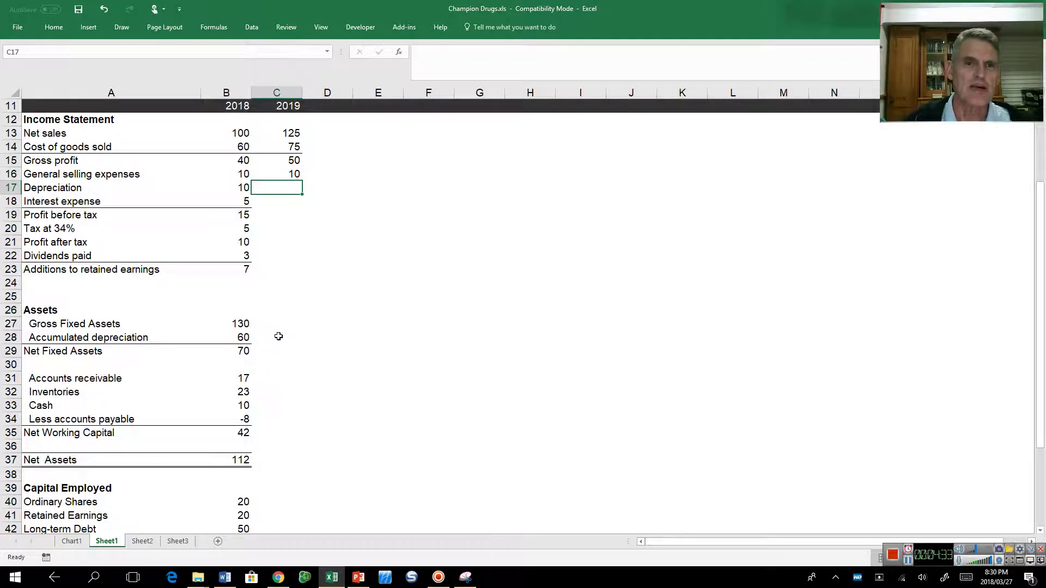
pyautogui.scroll(4, 345, 268)
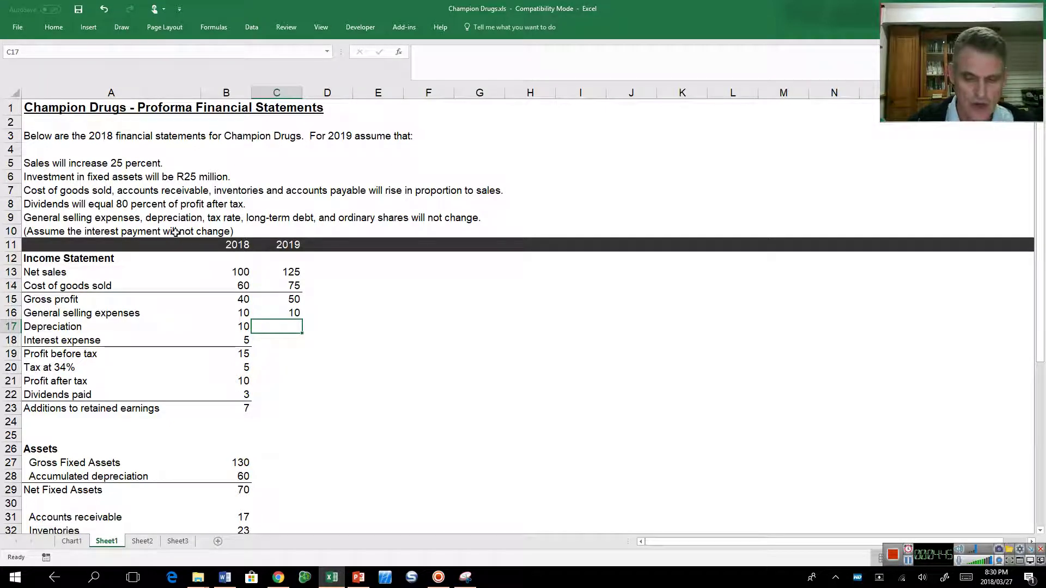
# Set 2019 depreciation in C17 to =B17, showing 10
pyautogui.write('=')
pyautogui.press('Left')
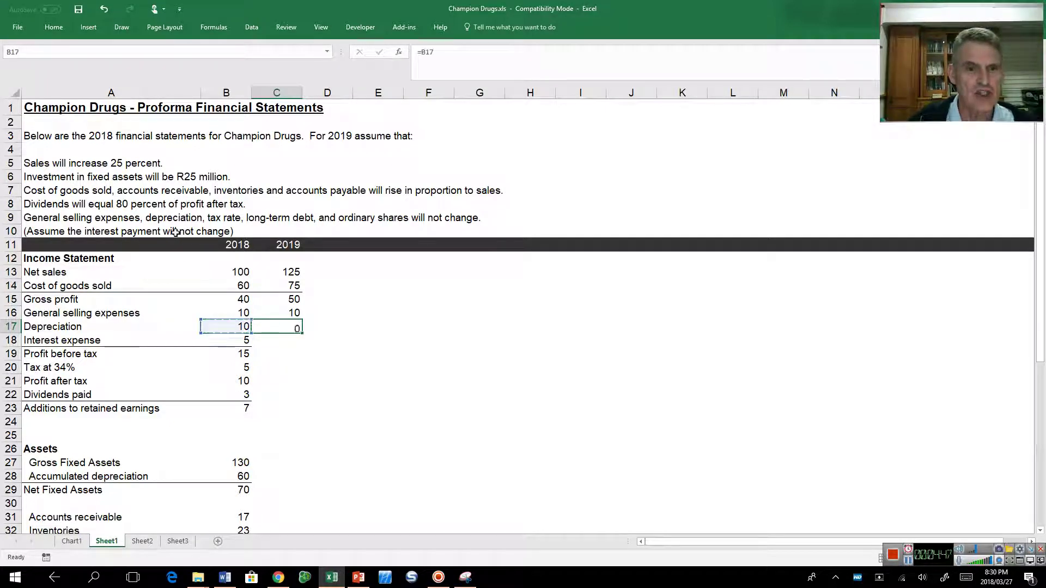
pyautogui.press('Return')
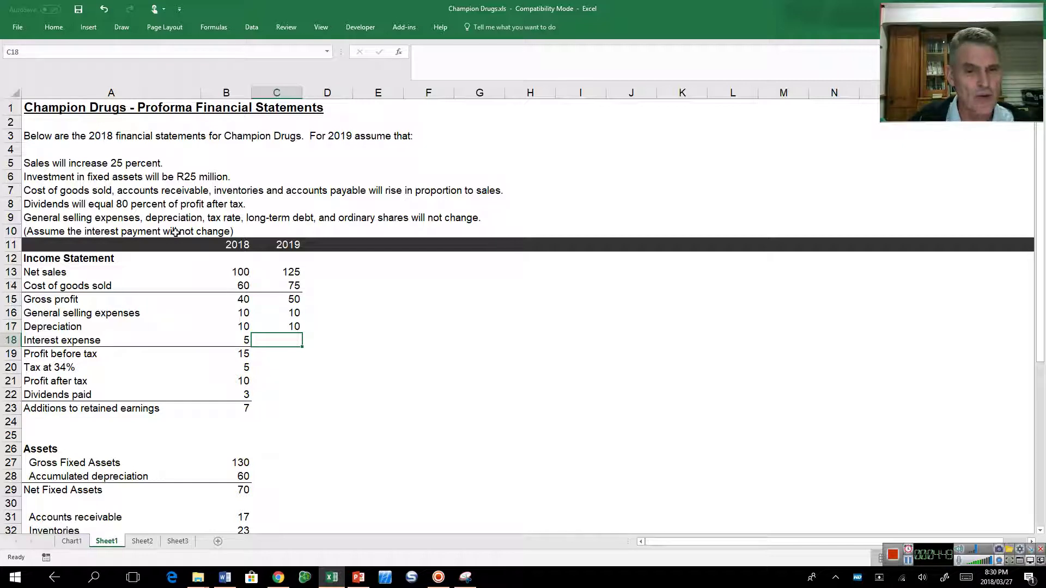
# Set 2019 interest expense in C18 to =B18, showing 5, and check the asterisk beside it
pyautogui.press('Left')
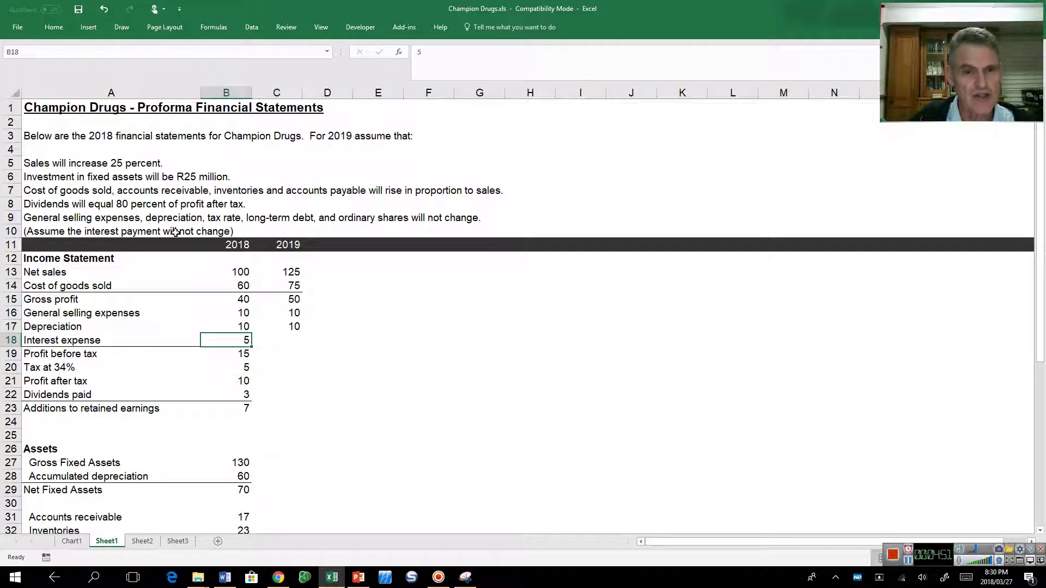
pyautogui.press('Right')
pyautogui.write('=')
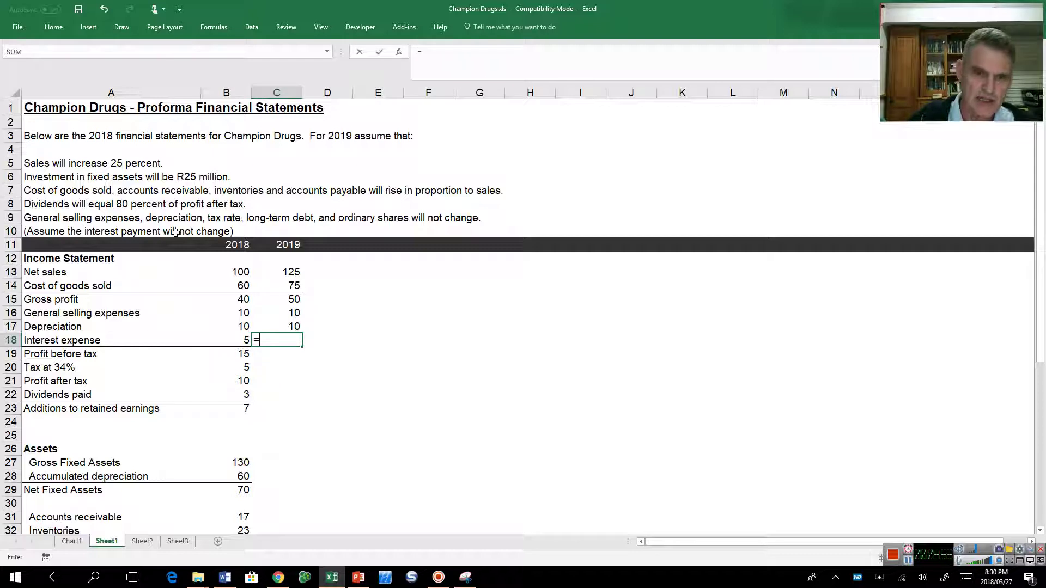
pyautogui.press('Left')
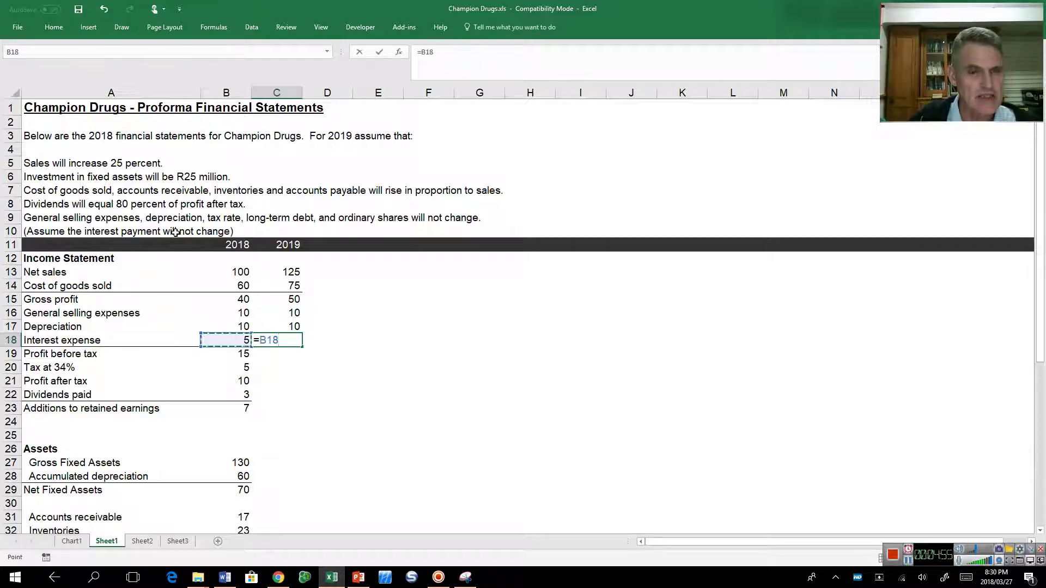
pyautogui.press('Return')
pyautogui.press('Up')
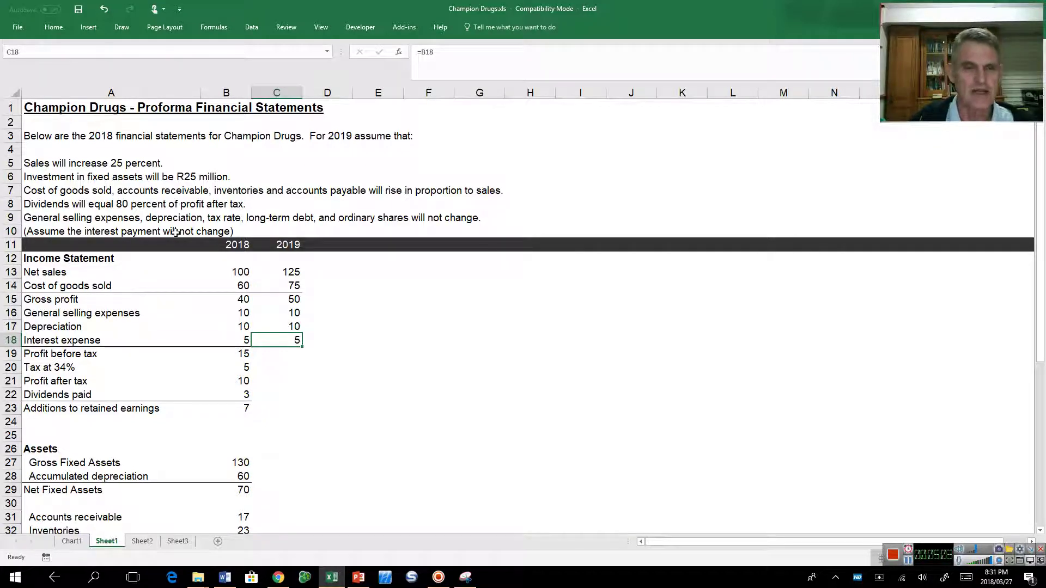
pyautogui.press('Right')
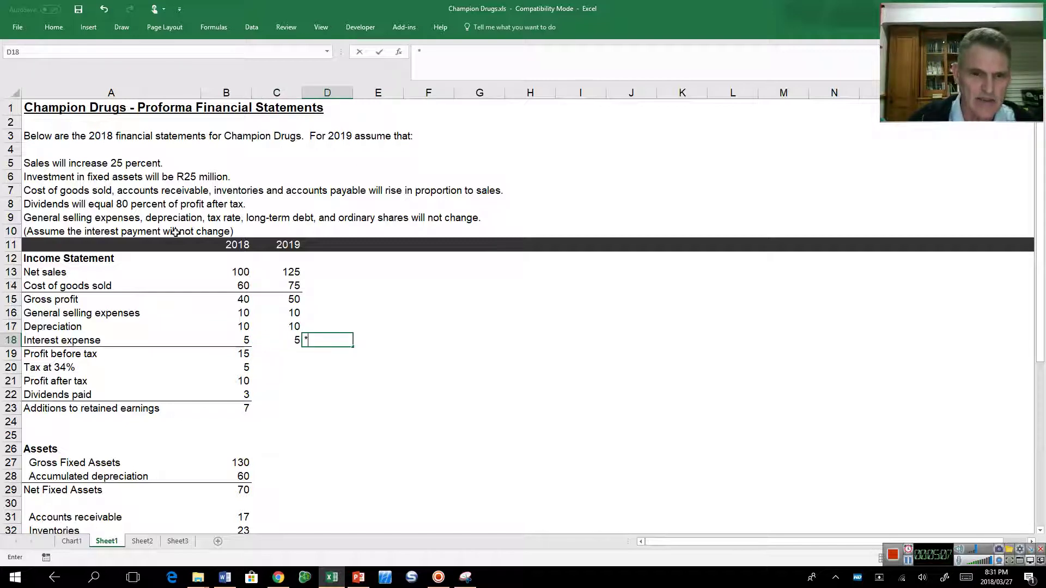
pyautogui.press('Left')
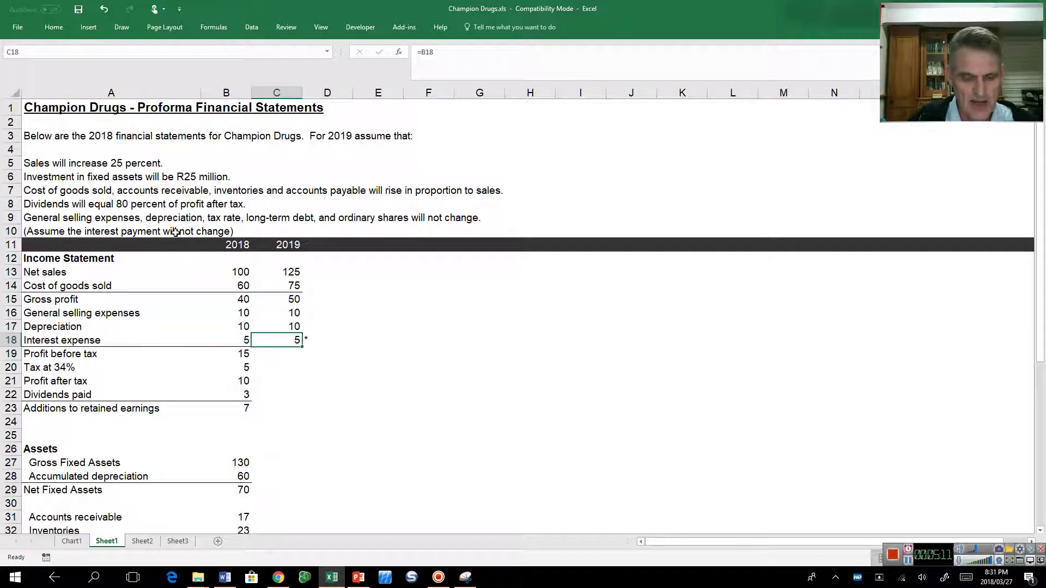
pyautogui.hotkey('alt', 'h')
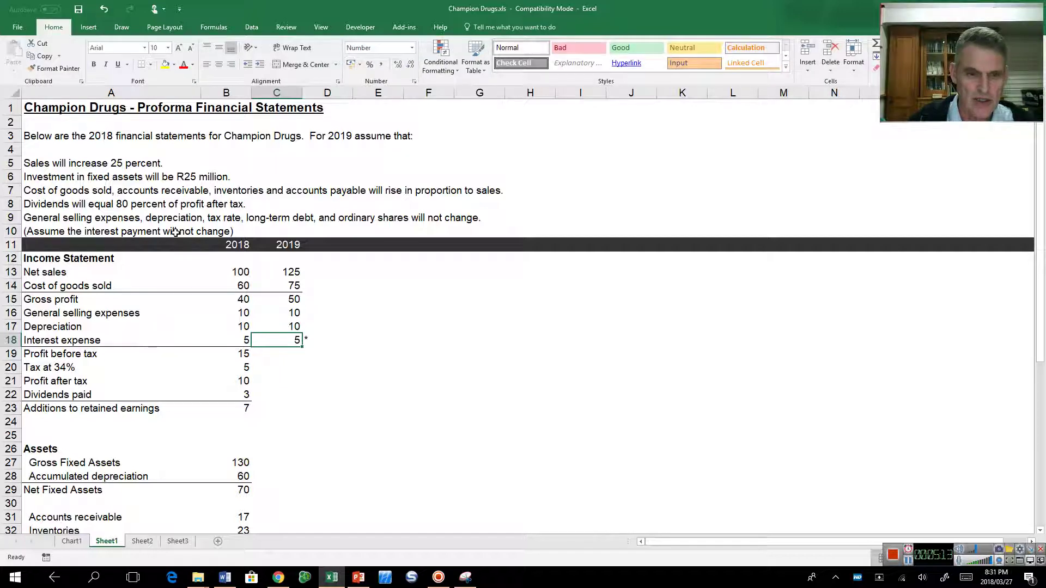
# Copy the 2018 profit before tax formula into C19, giving 2019 profit before tax of 25
pyautogui.press('Escape')
pyautogui.press('Down')
pyautogui.press('Down')
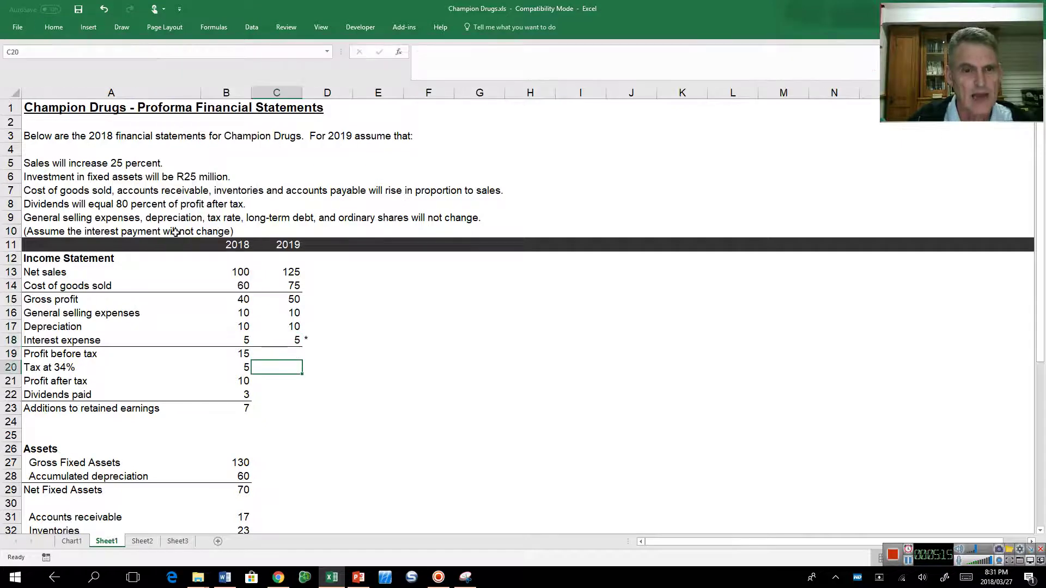
pyautogui.press('Up')
pyautogui.press('Left')
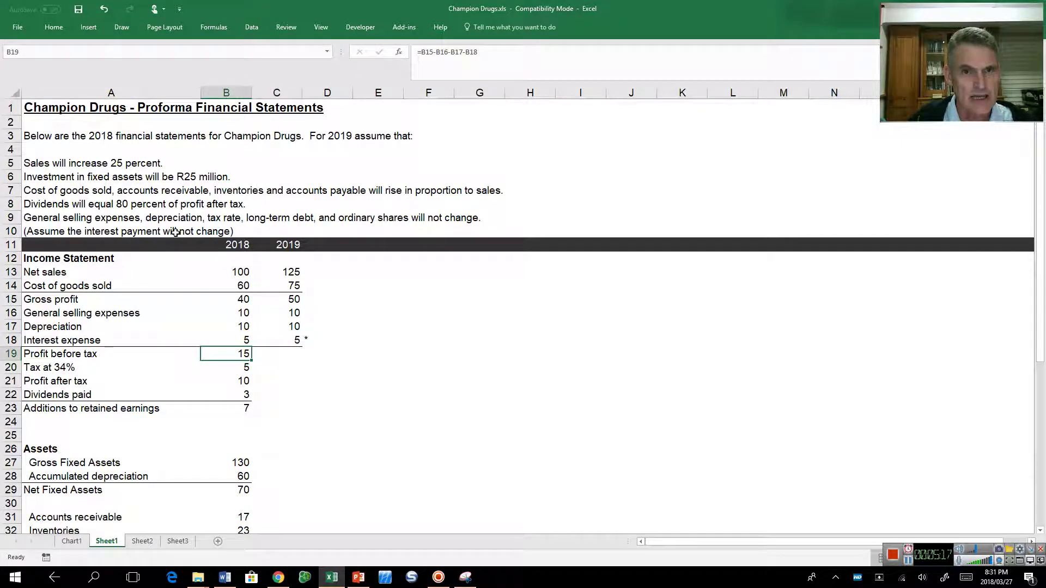
pyautogui.press('F2')
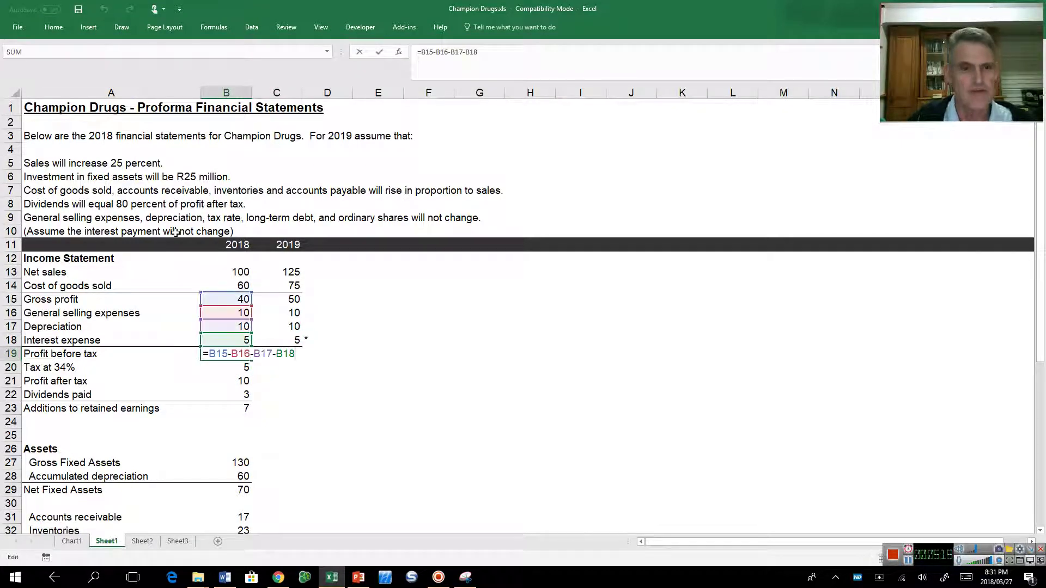
pyautogui.press('Return')
pyautogui.press('Up')
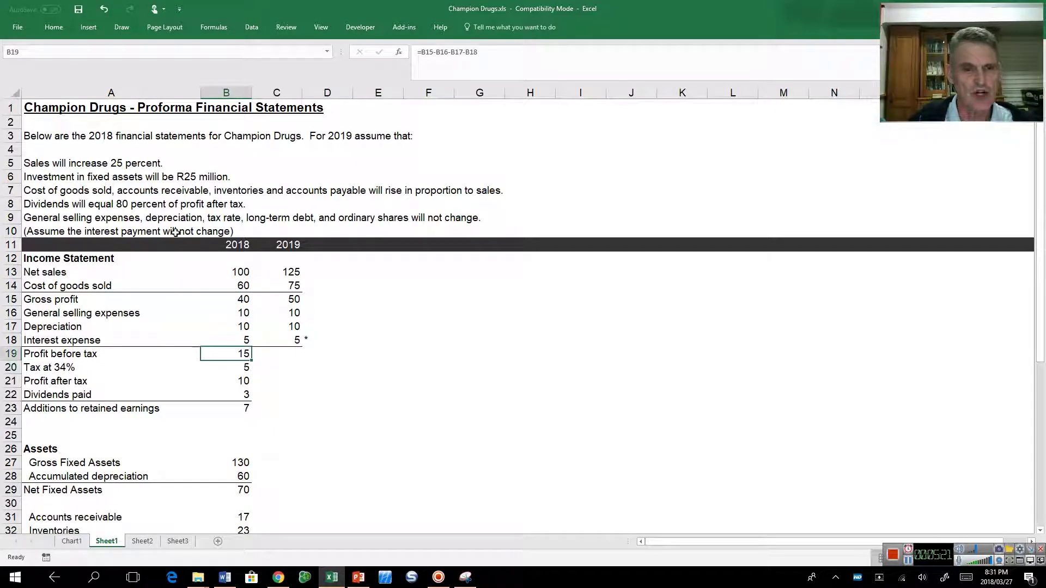
pyautogui.press('Right')
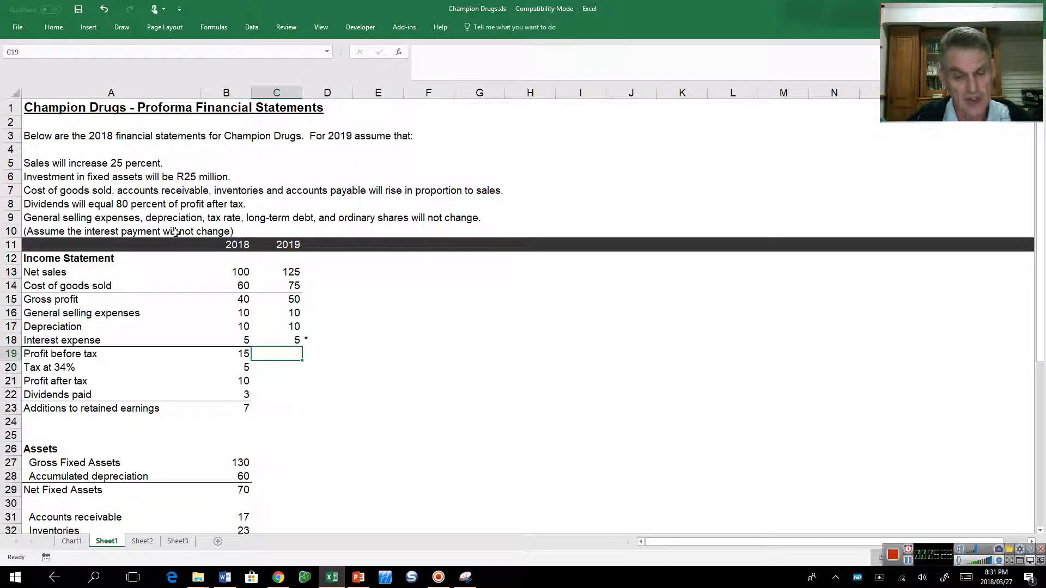
pyautogui.hotkey('ctrl', 'r')
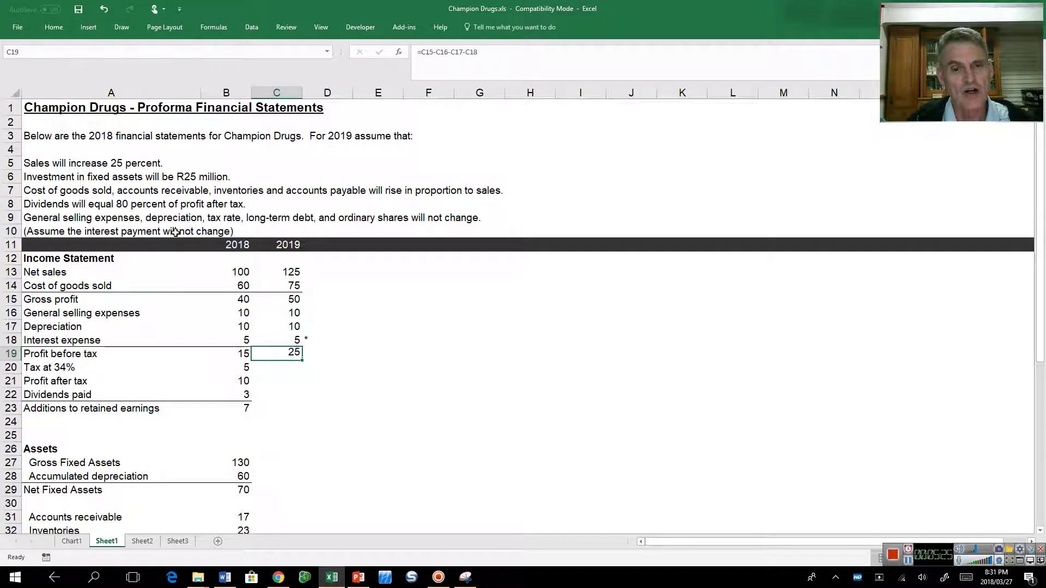
# Copy the tax at 34% and profit after tax formulas into 2019, giving 9 and 17
pyautogui.press('Down')
pyautogui.press('Left')
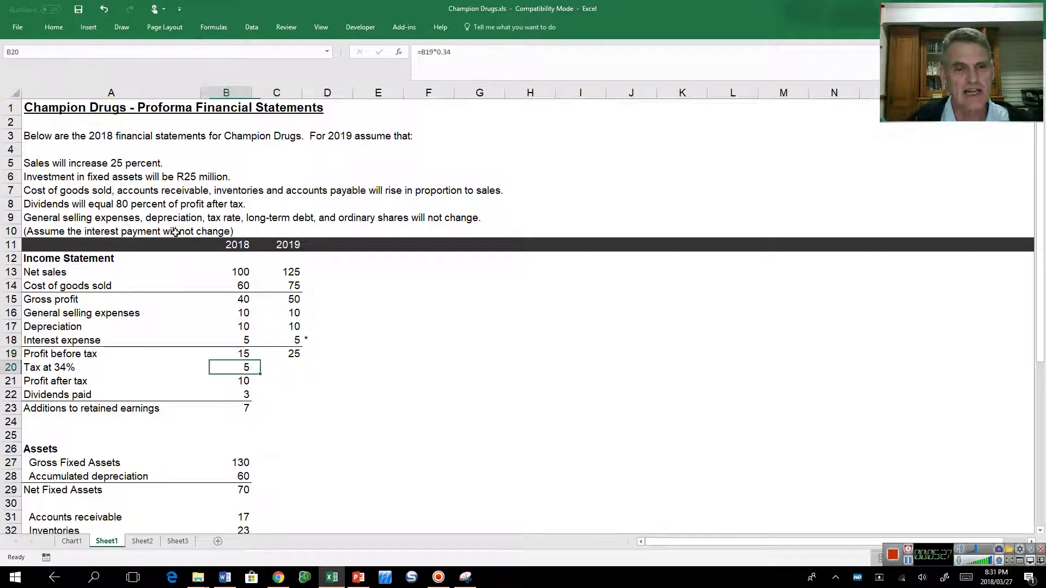
pyautogui.press('Right')
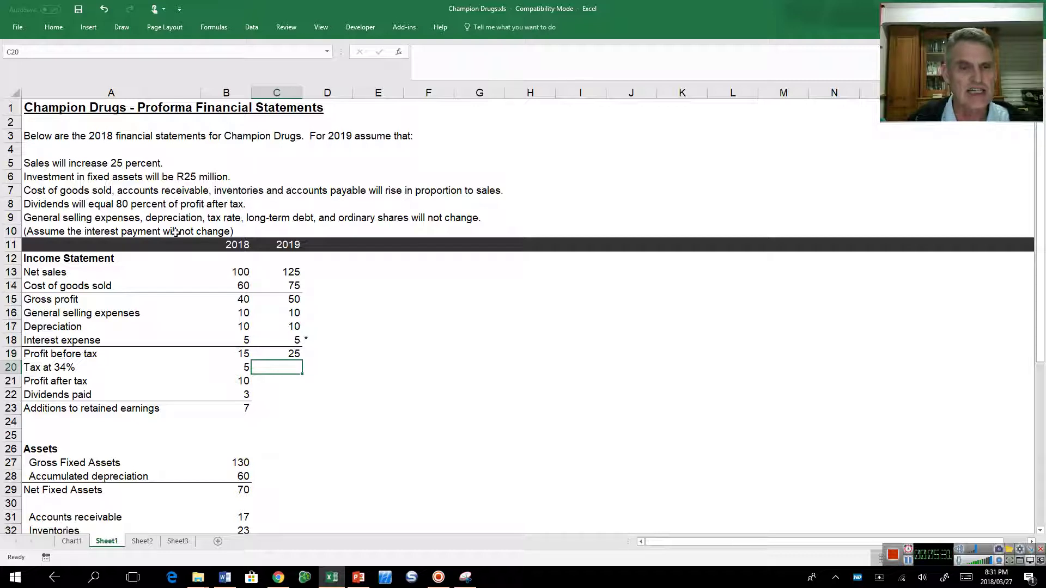
pyautogui.hotkey('ctrl', 'r')
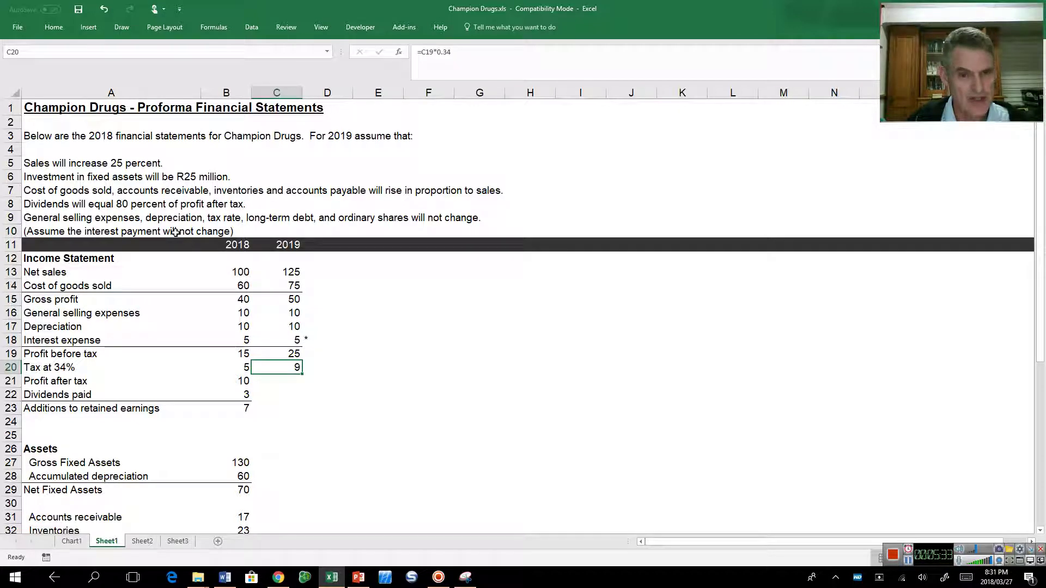
pyautogui.press('Down')
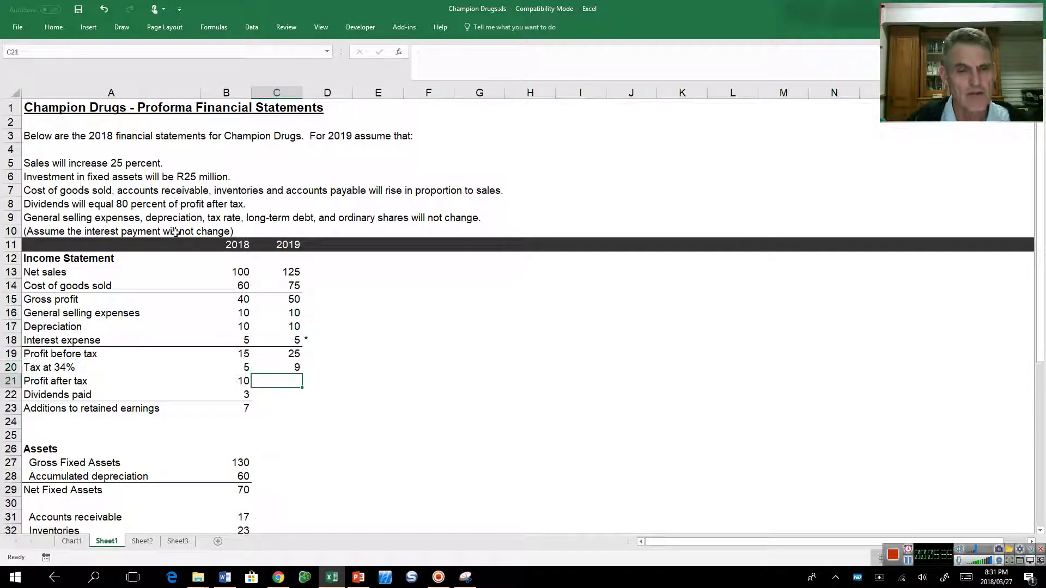
pyautogui.hotkey('ctrl', 'r')
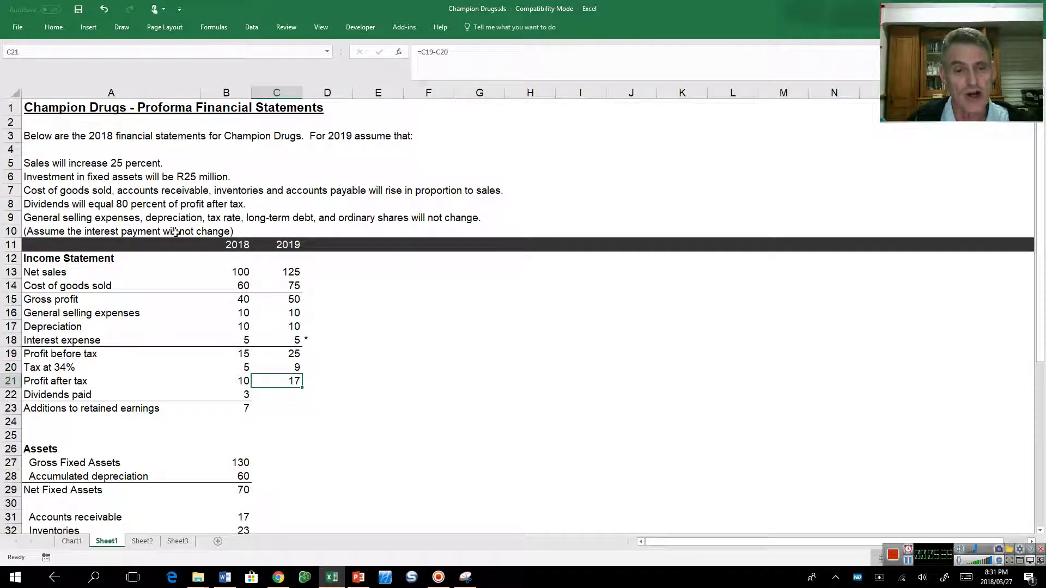
pyautogui.press('Down')
pyautogui.press('Left')
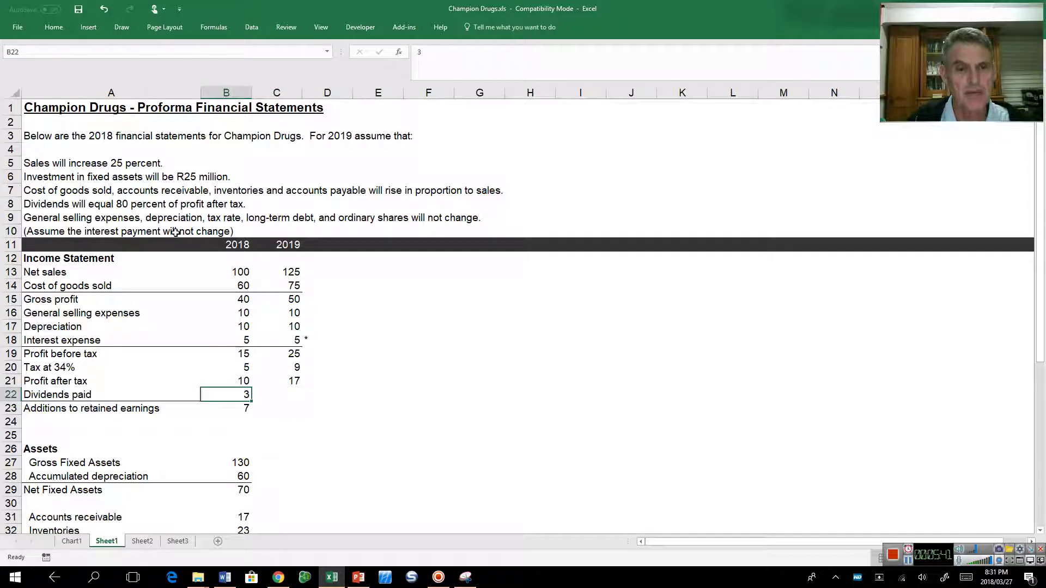
pyautogui.press('Up')
pyautogui.press('Down')
pyautogui.press('Up')
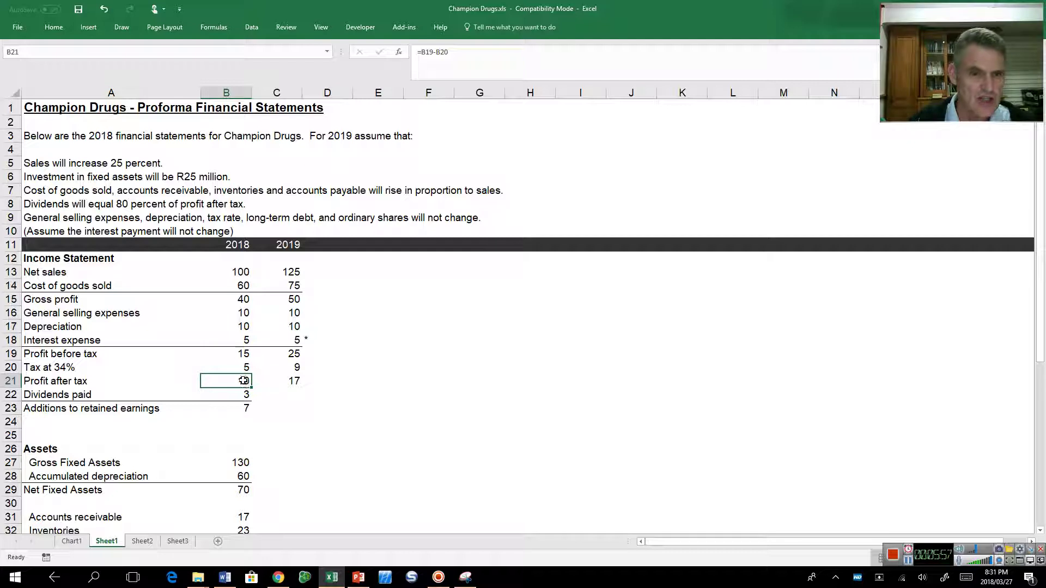
pyautogui.click(242, 397)
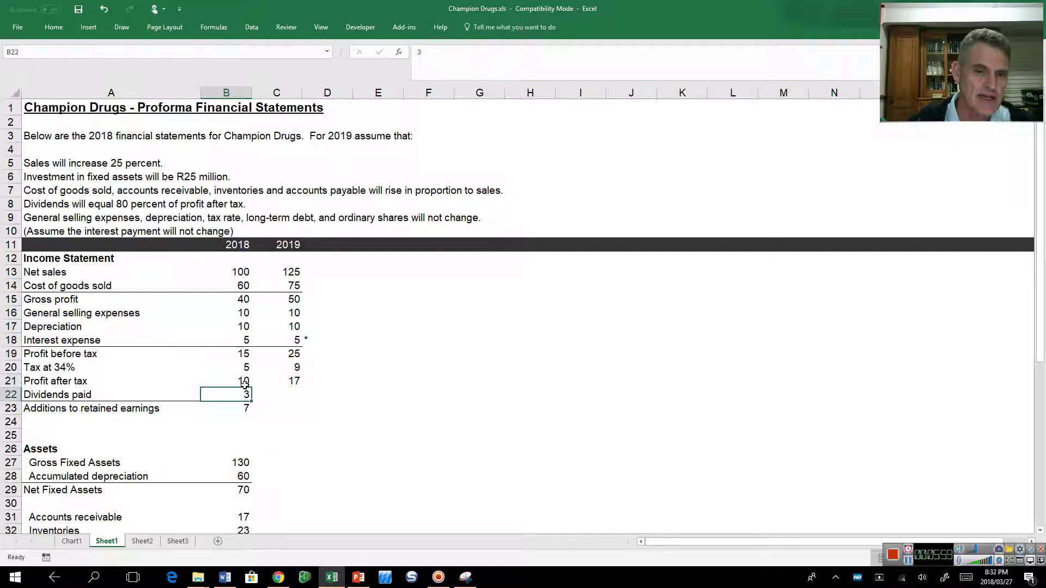
pyautogui.press('Up')
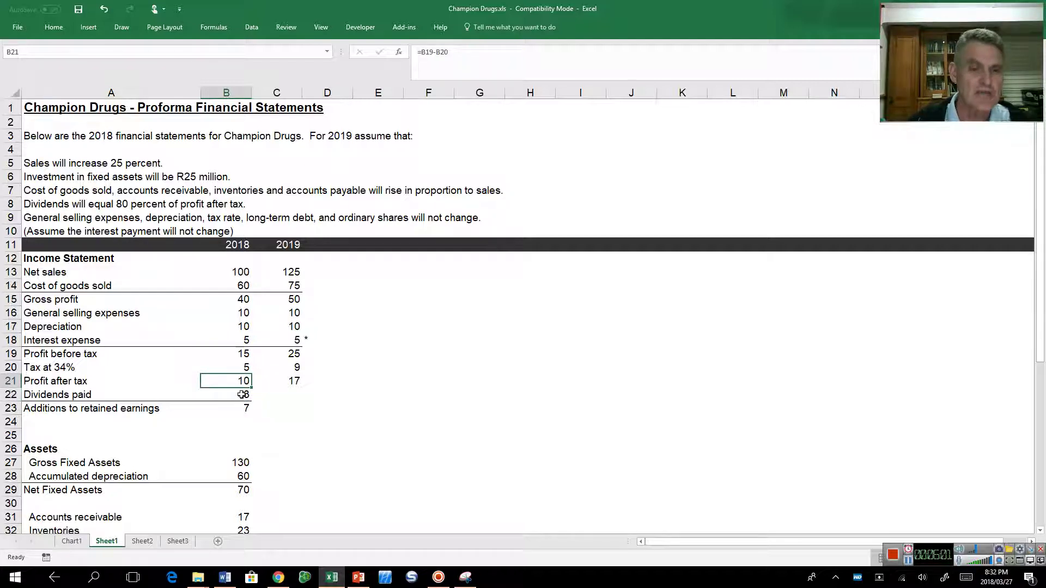
pyautogui.click(279, 396)
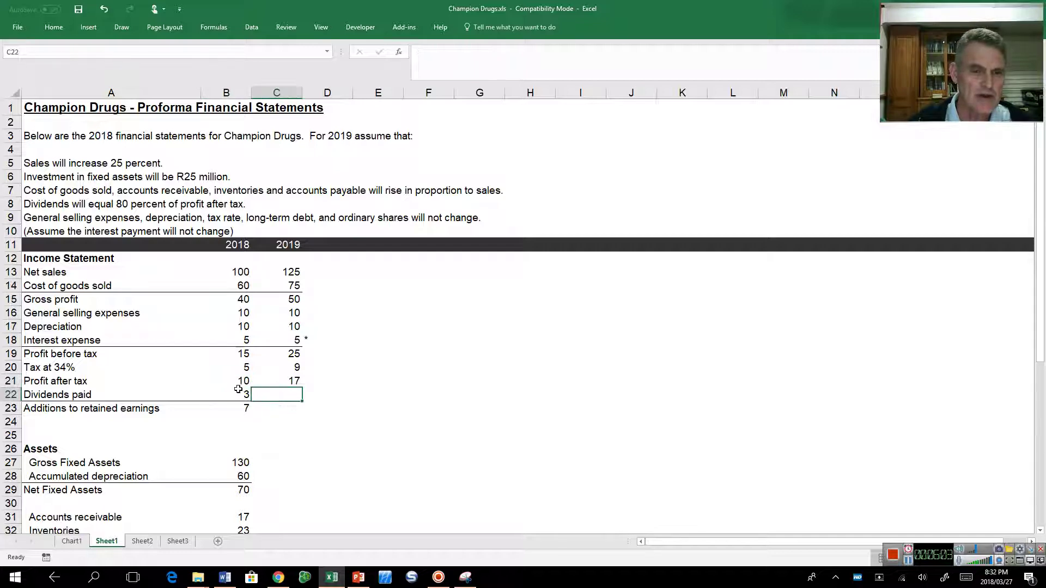
pyautogui.scroll(-4, 238, 390)
pyautogui.scroll(-6, 238, 389)
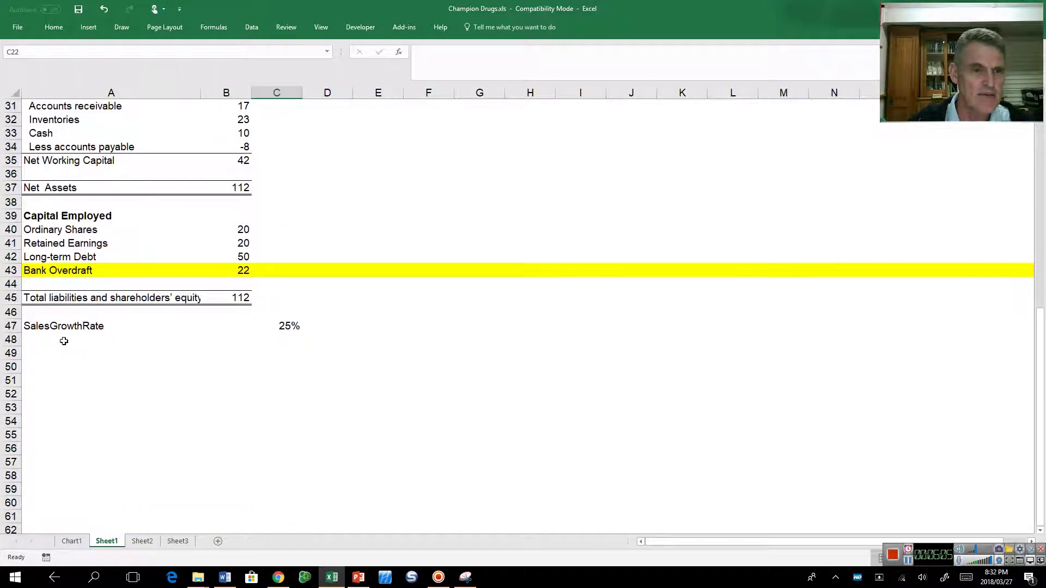
# Label A48 DividendPayoutRatio and define row 48 with that name
pyautogui.click(50, 339)
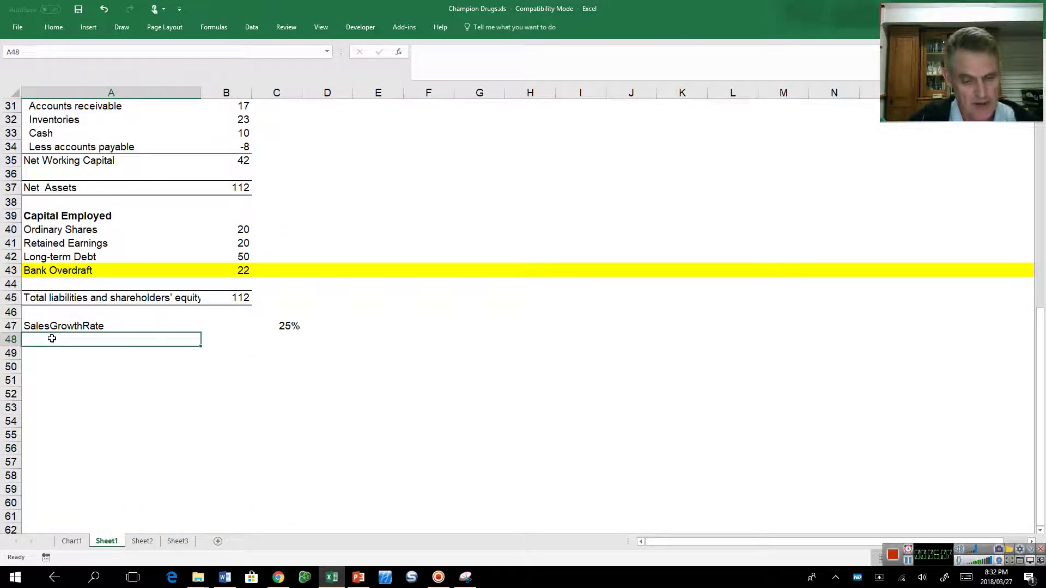
pyautogui.write('Di')
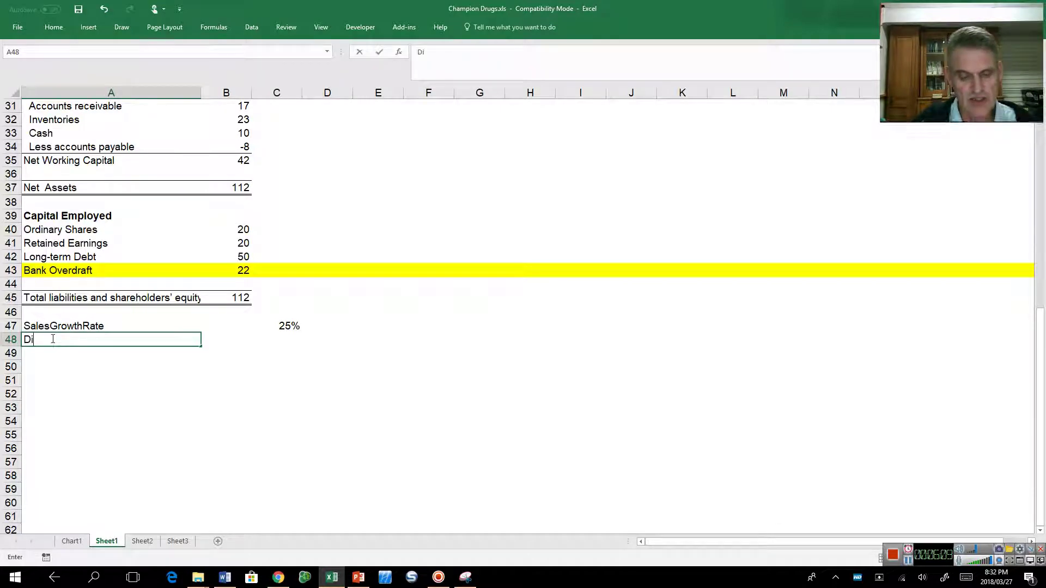
pyautogui.write('videndP')
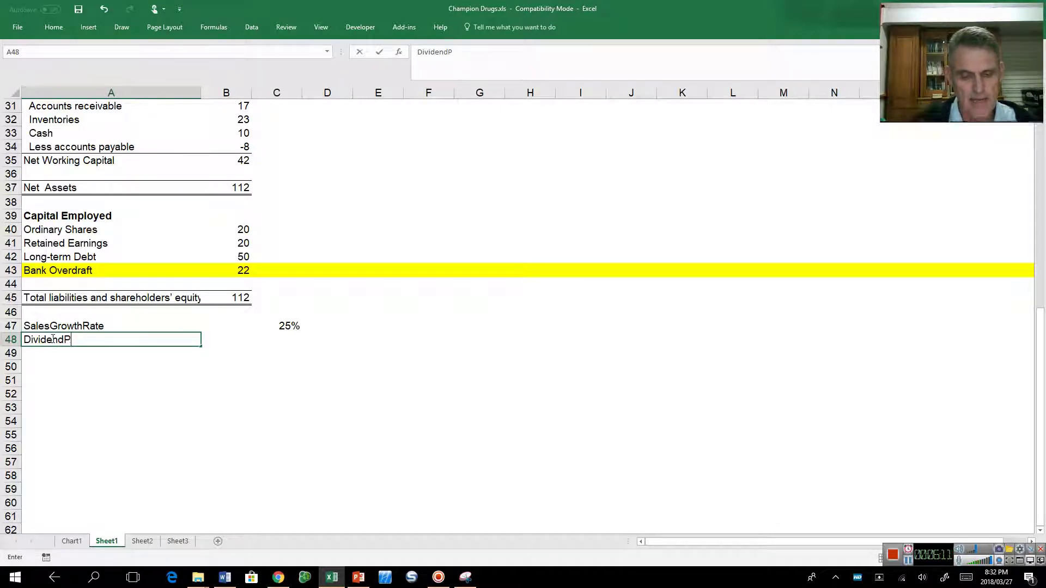
pyautogui.write('ayoutRatio')
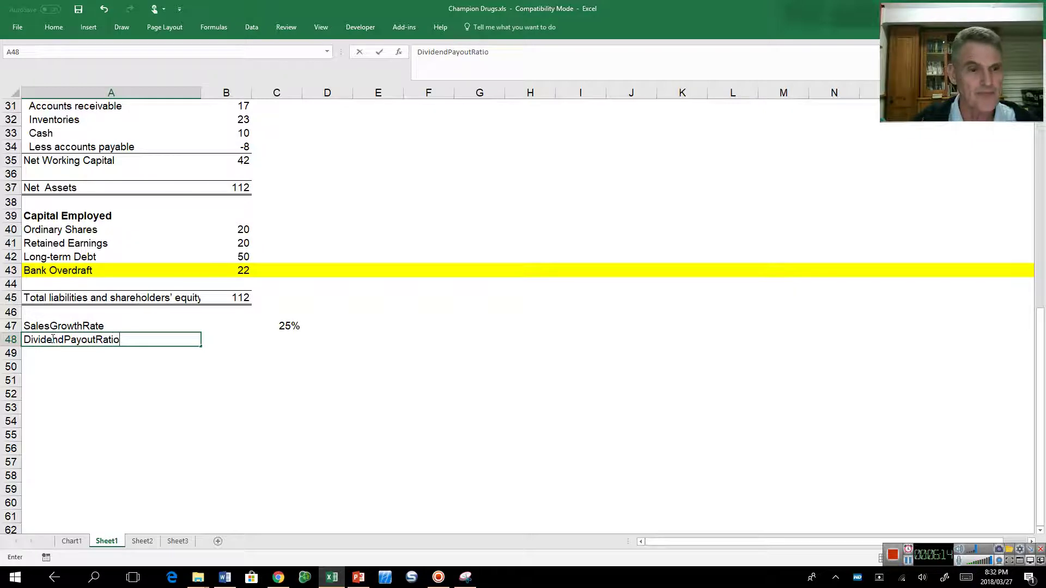
pyautogui.press('Return')
pyautogui.click(51, 339)
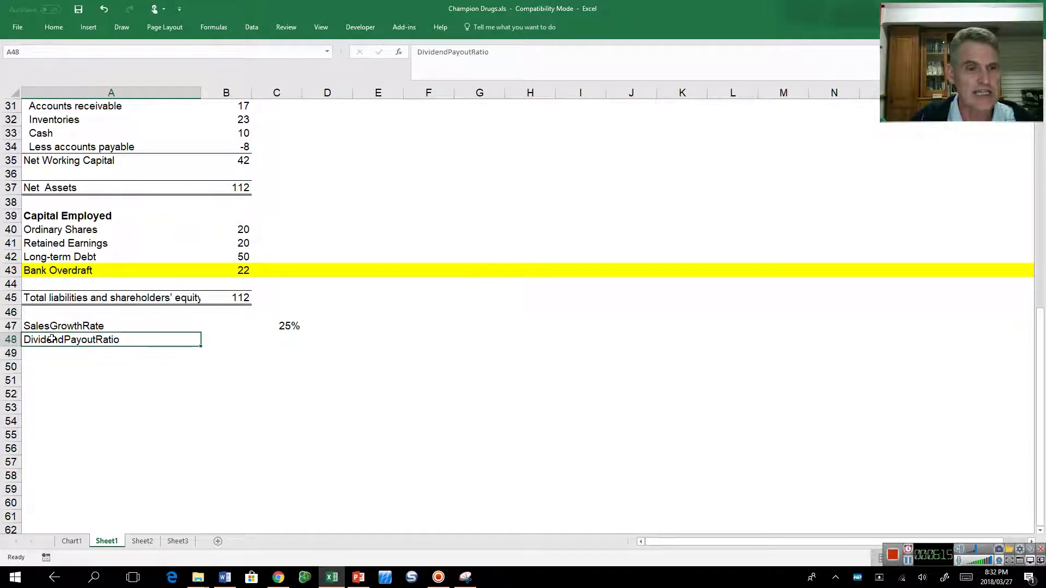
pyautogui.click(4, 339)
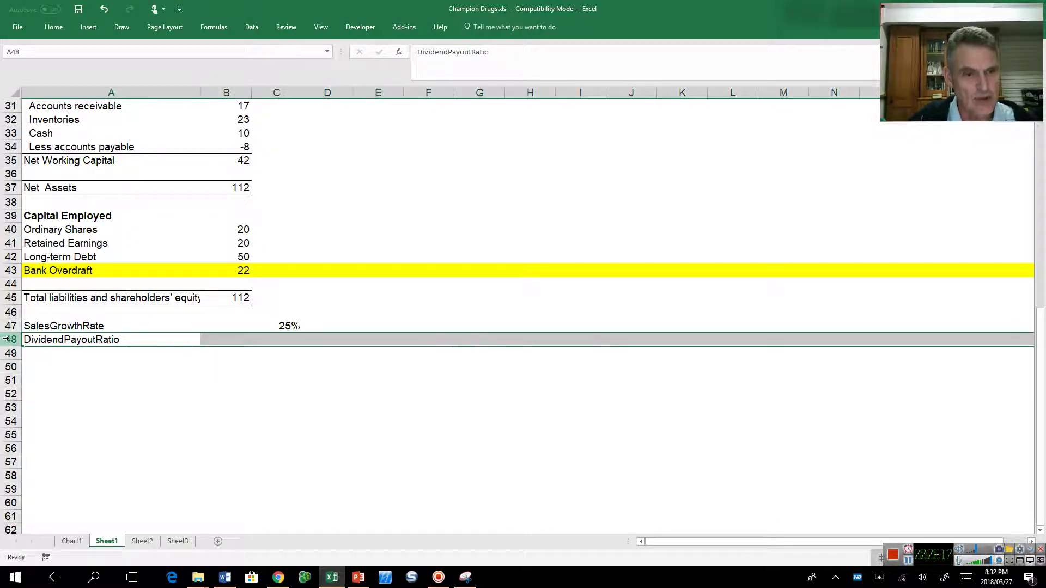
pyautogui.click(85, 49)
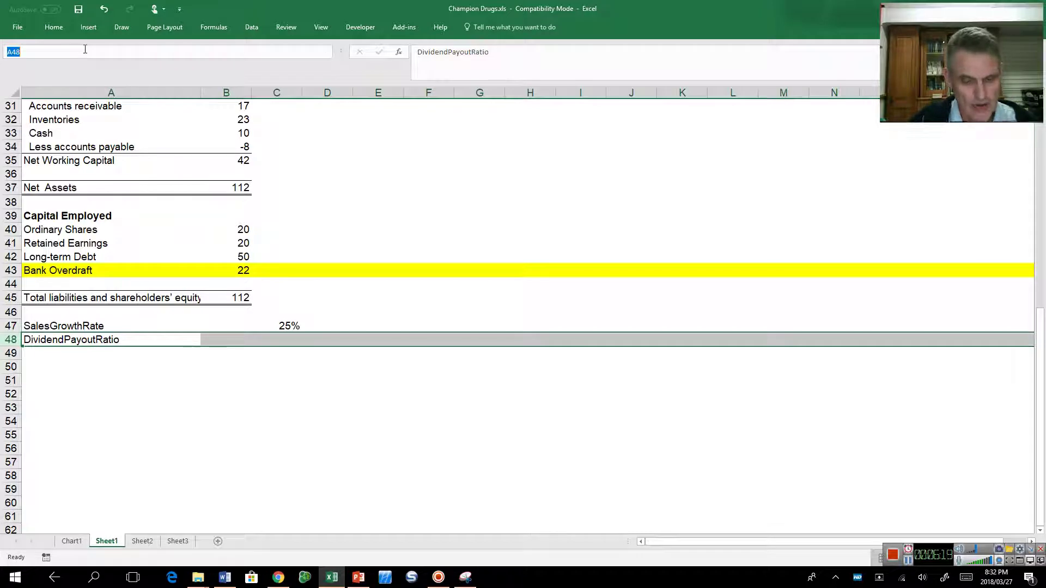
pyautogui.write('Dividend')
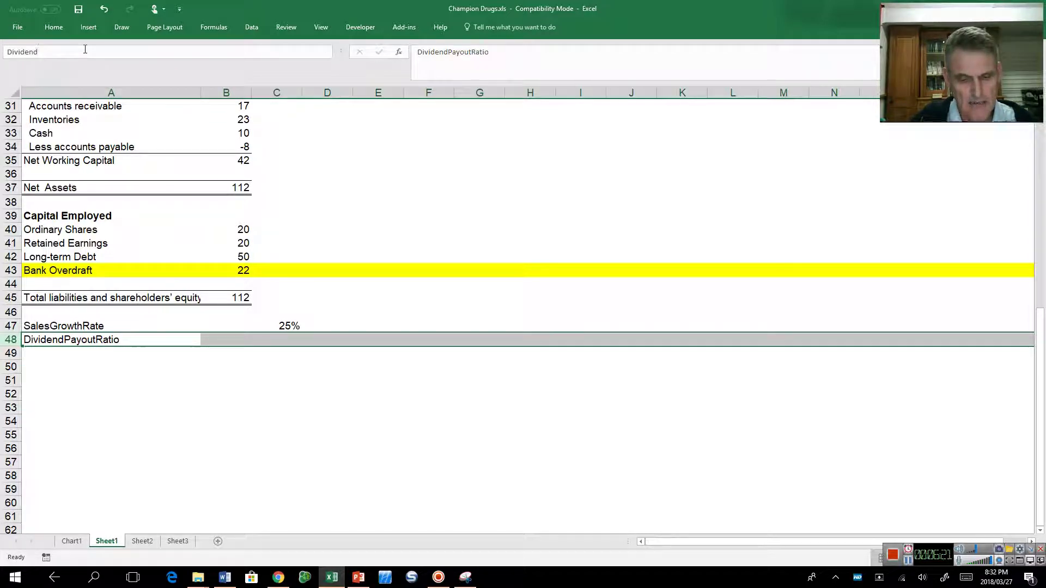
pyautogui.write('PayoutRa')
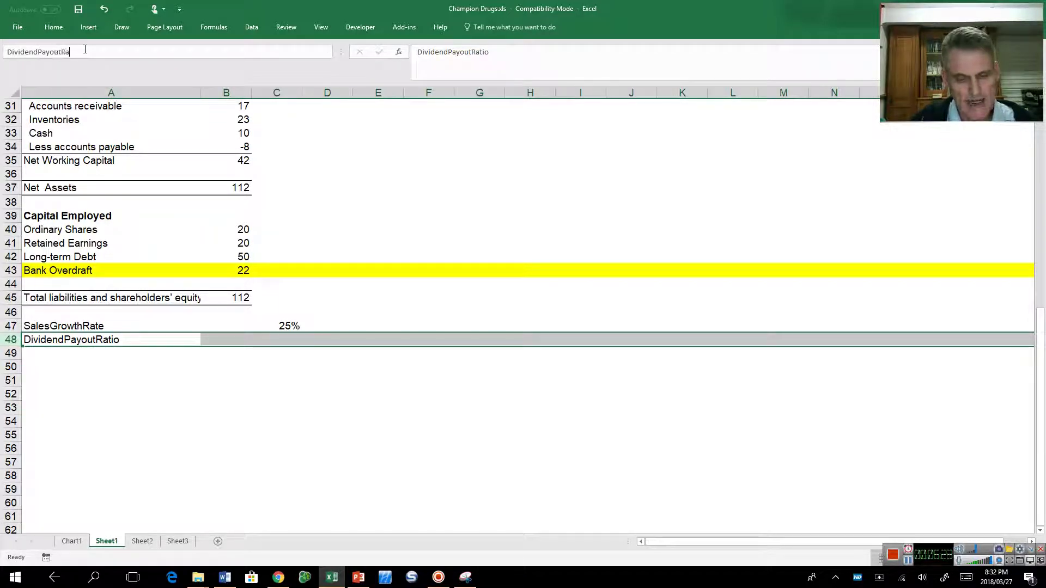
pyautogui.write('tio')
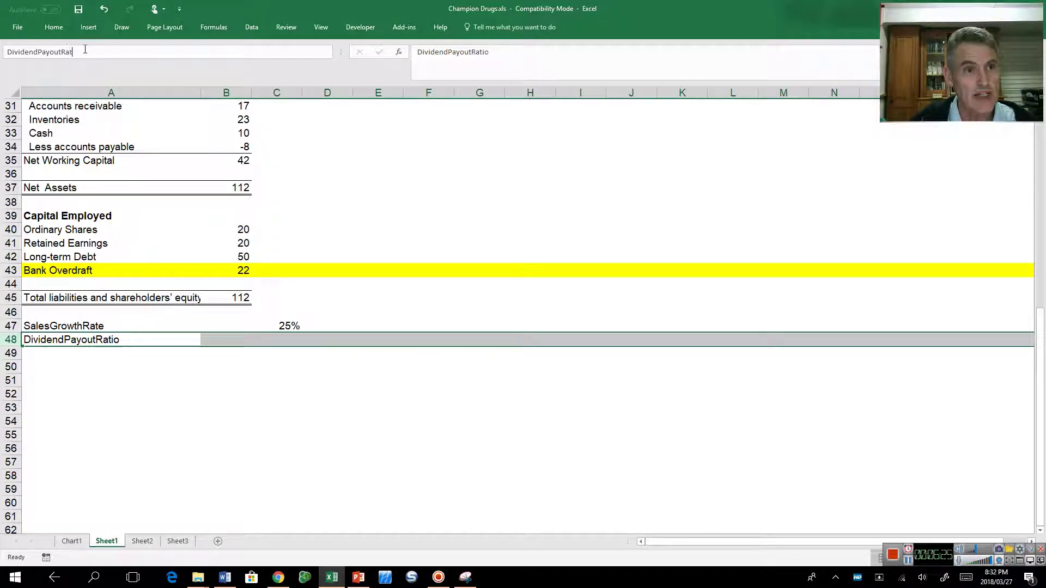
pyautogui.press('Return')
# Enter an 80% dividend payout ratio in C48
pyautogui.press('Right')
pyautogui.press('Right')
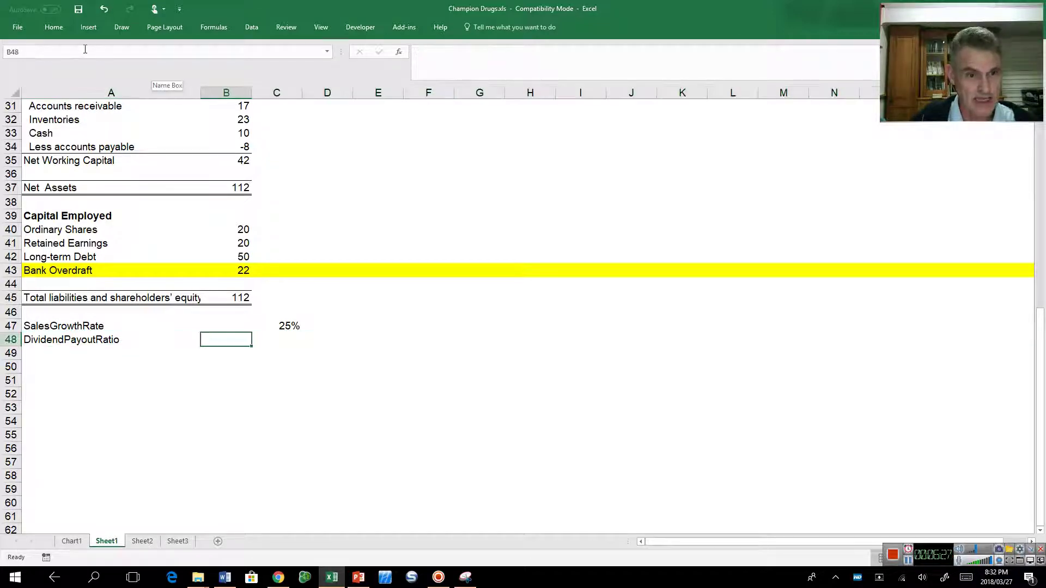
pyautogui.write('80%')
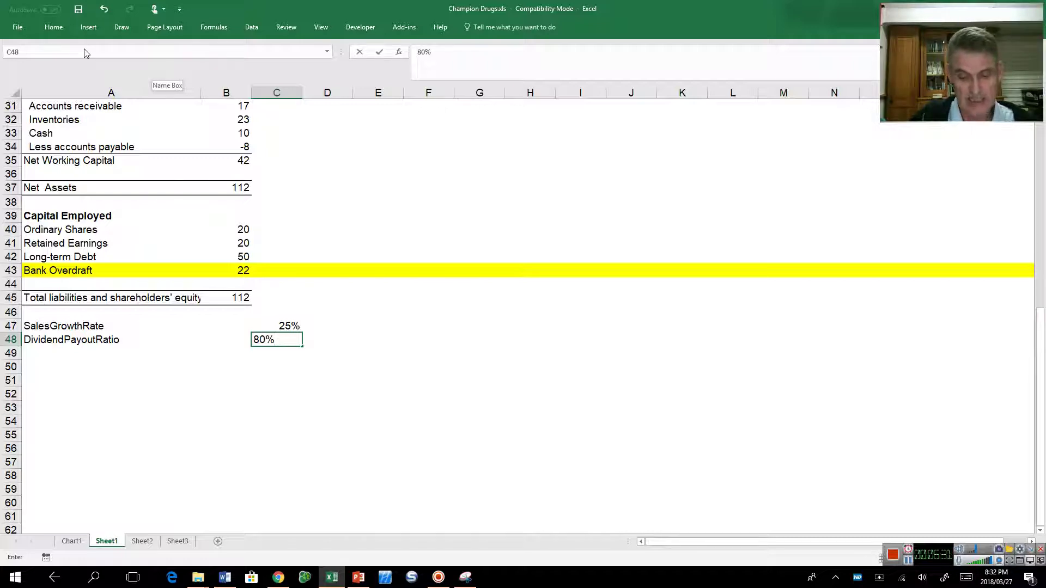
pyautogui.press('Return')
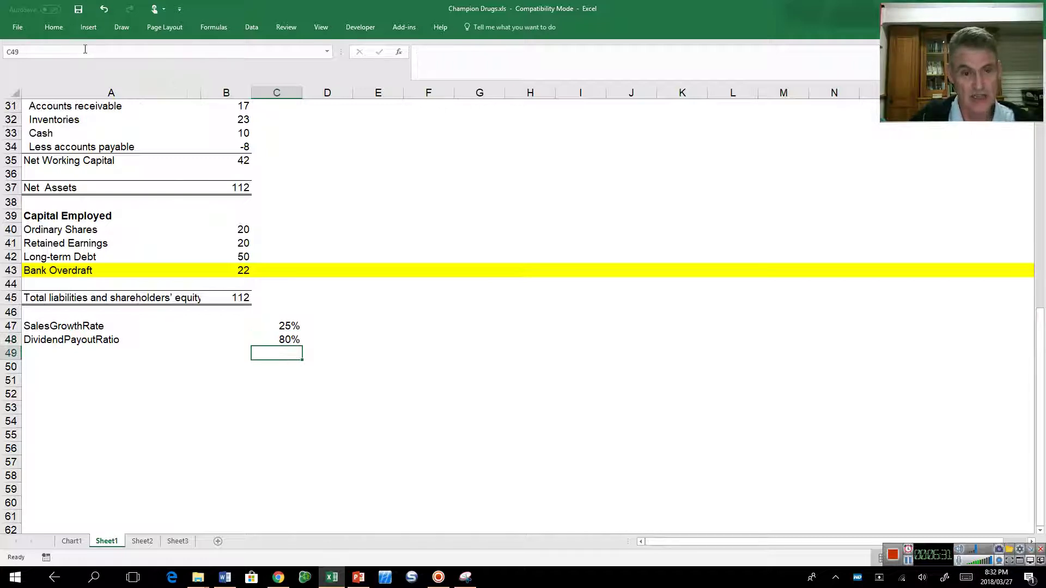
pyautogui.press('Up')
pyautogui.press('Up')
pyautogui.press('Up')
pyautogui.press('Up')
pyautogui.press('Up')
pyautogui.press('Down')
pyautogui.press('Down')
pyautogui.press('Down')
pyautogui.press('Down')
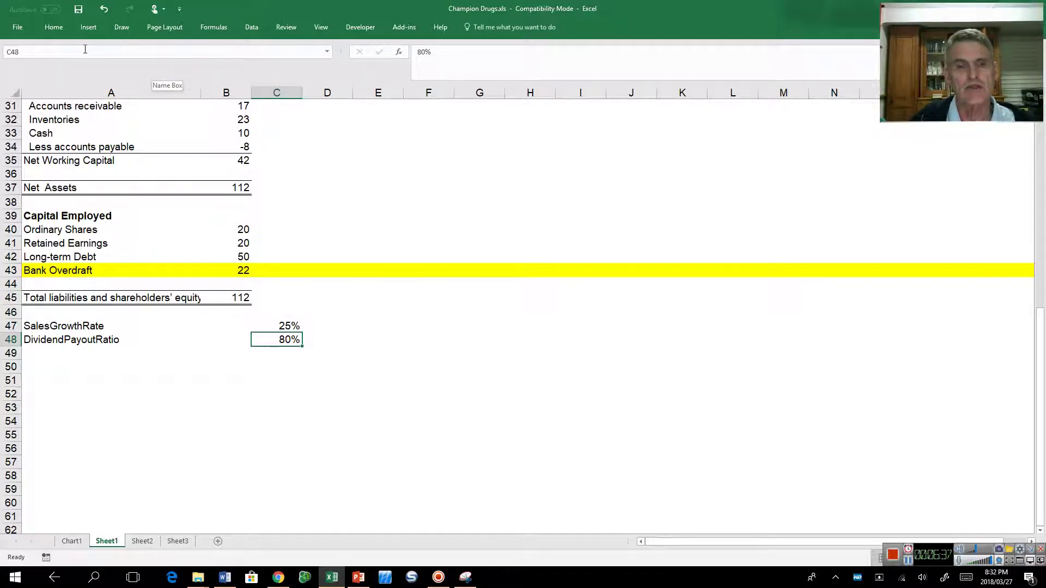
pyautogui.press('Up')
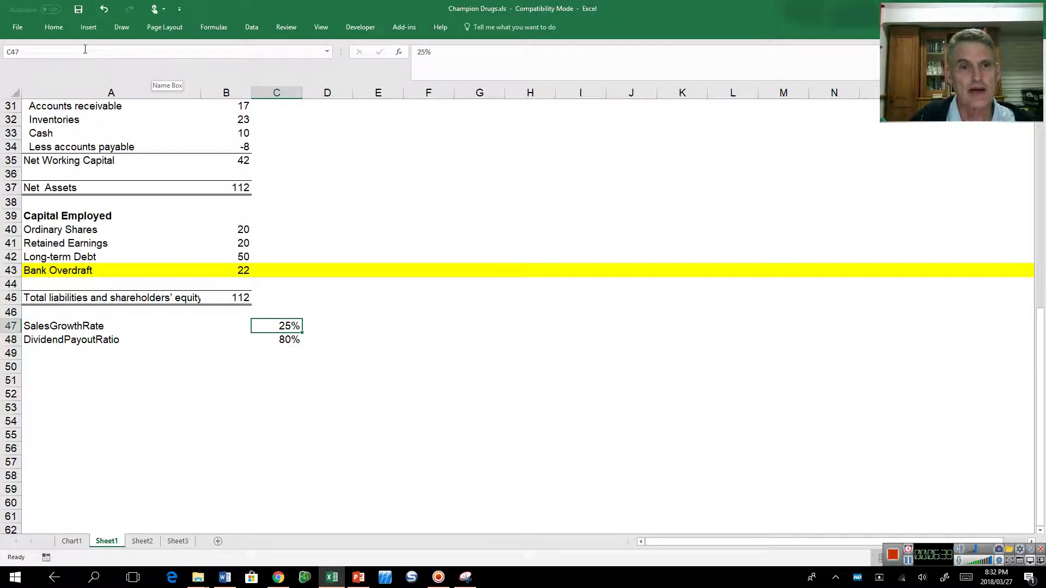
# Enter =C21*DividendPayoutRatio in C22, giving 2019 dividends paid of 13.2
pyautogui.hotkey('ctrl', 'Up')
pyautogui.press('Up')
pyautogui.press('Up')
pyautogui.press('Up')
pyautogui.press('Up')
pyautogui.press('Up')
pyautogui.press('Up')
pyautogui.press('Up')
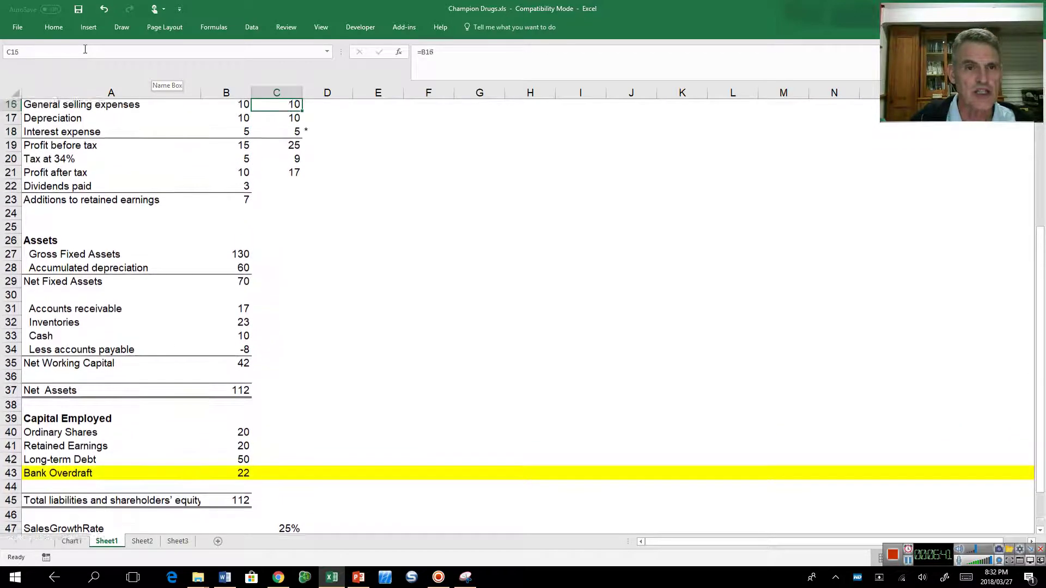
pyautogui.press('Down')
pyautogui.press('Down')
pyautogui.press('Down')
pyautogui.press('Down')
pyautogui.press('Down')
pyautogui.press('Down')
pyautogui.press('Down')
pyautogui.press('Down')
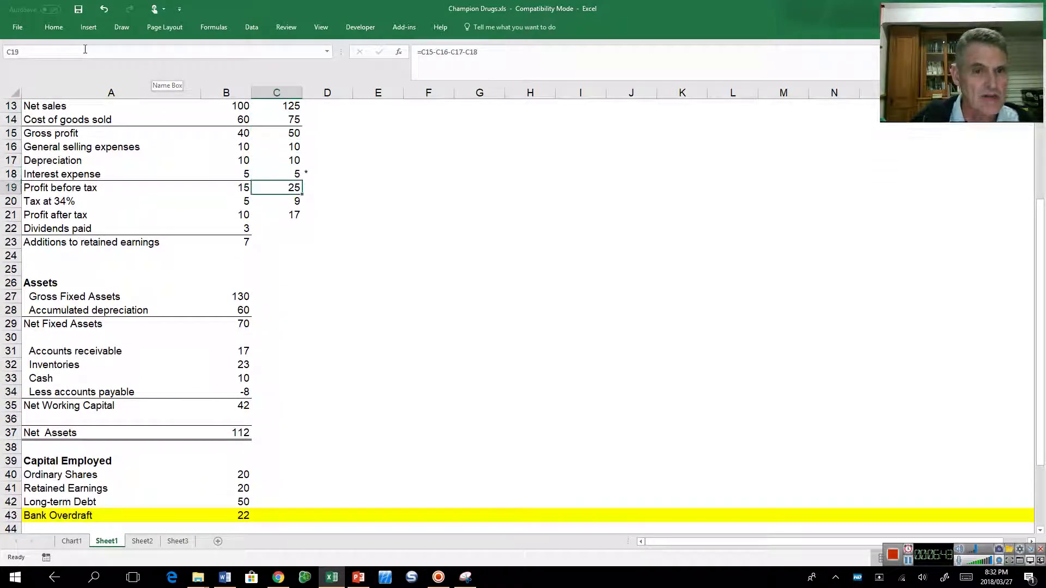
pyautogui.write('=')
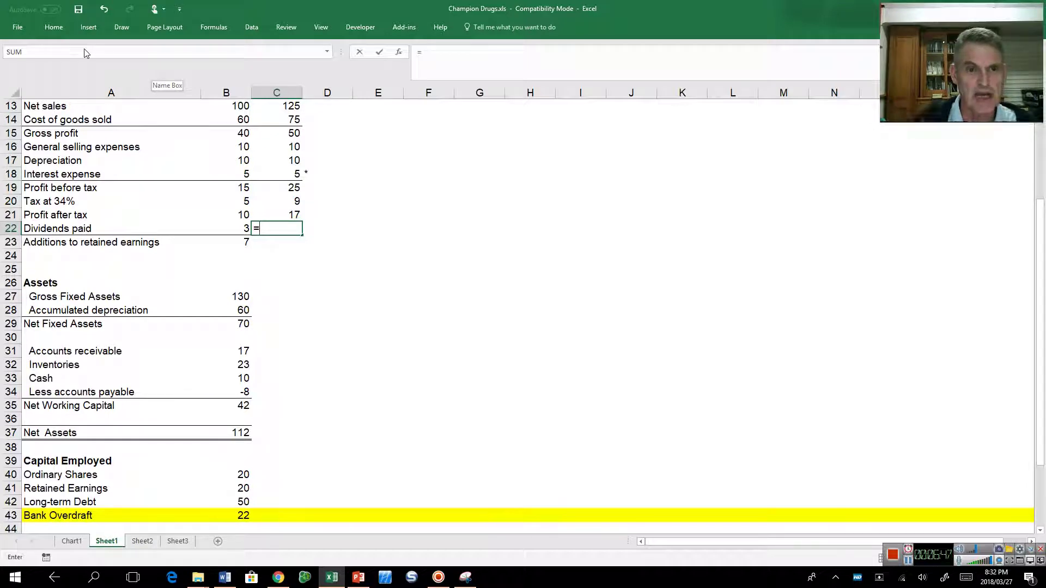
pyautogui.press('Up')
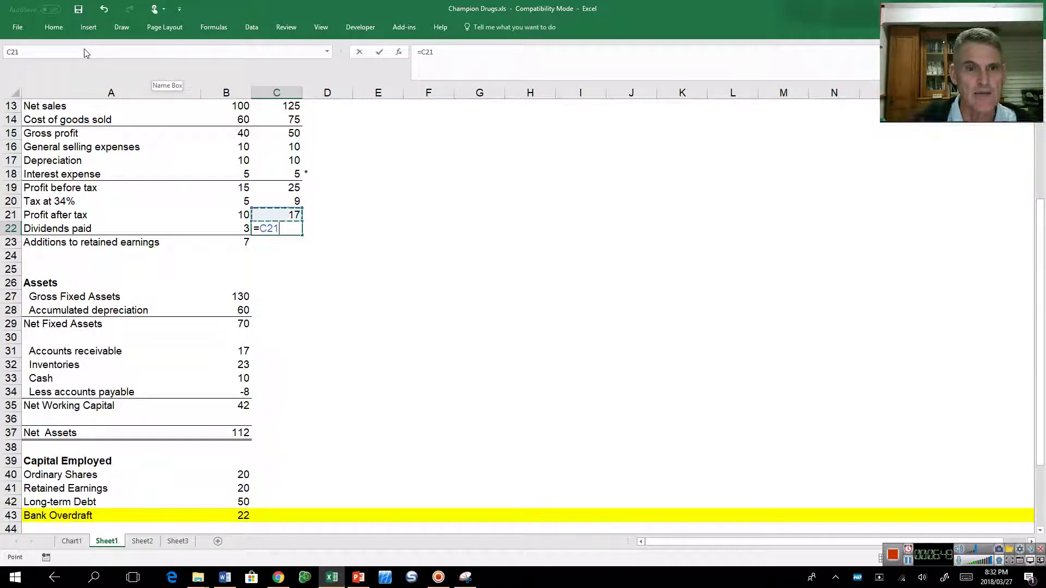
pyautogui.write('*div')
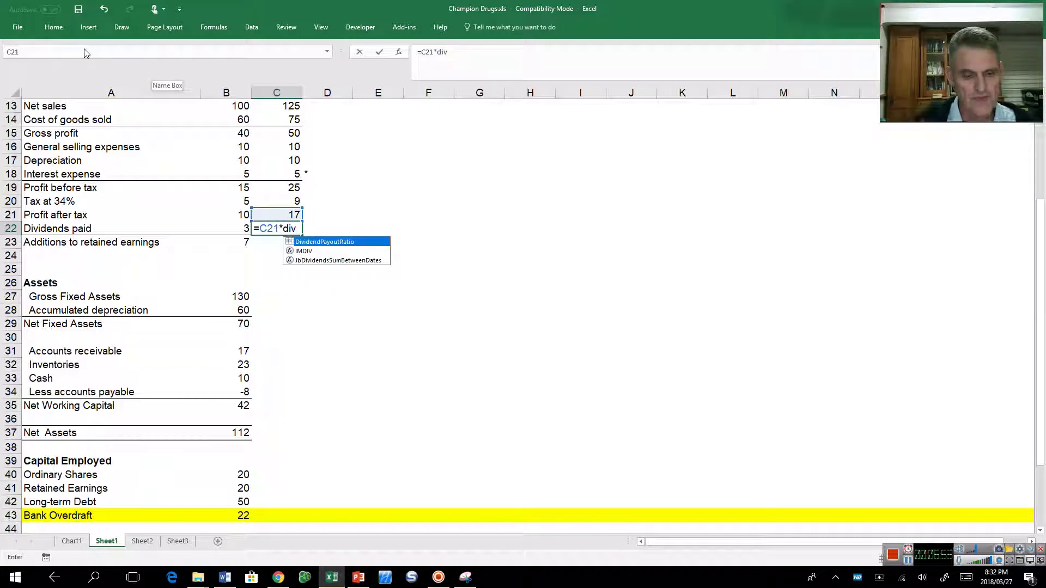
pyautogui.press('Tab')
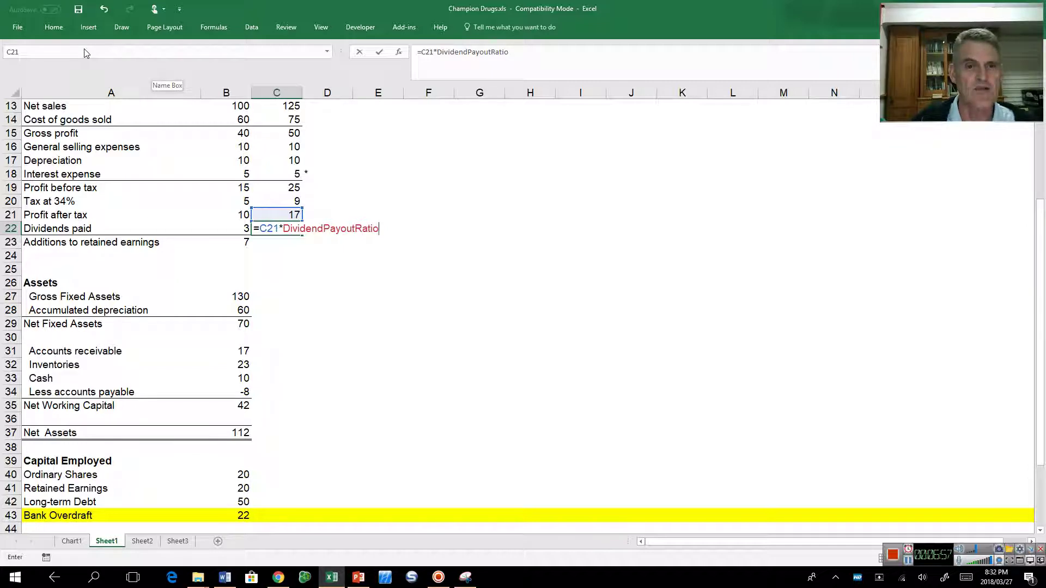
pyautogui.press('Return')
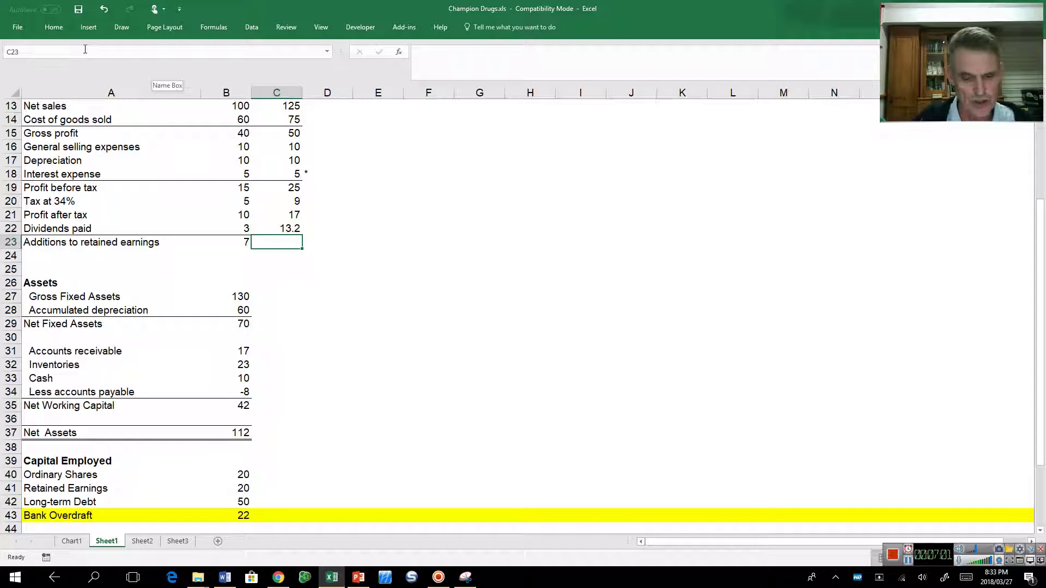
# Fill the retained earnings additions formula =C21-C22 into C23 and check the neighbouring formulas
pyautogui.hotkey('ctrl', 'r')
pyautogui.press('Left')
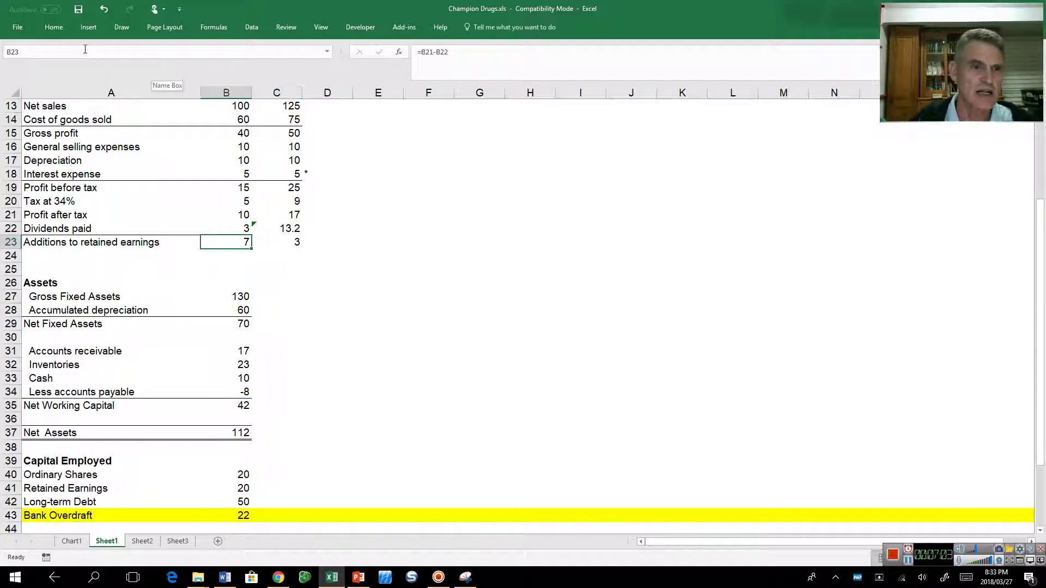
pyautogui.press('Right')
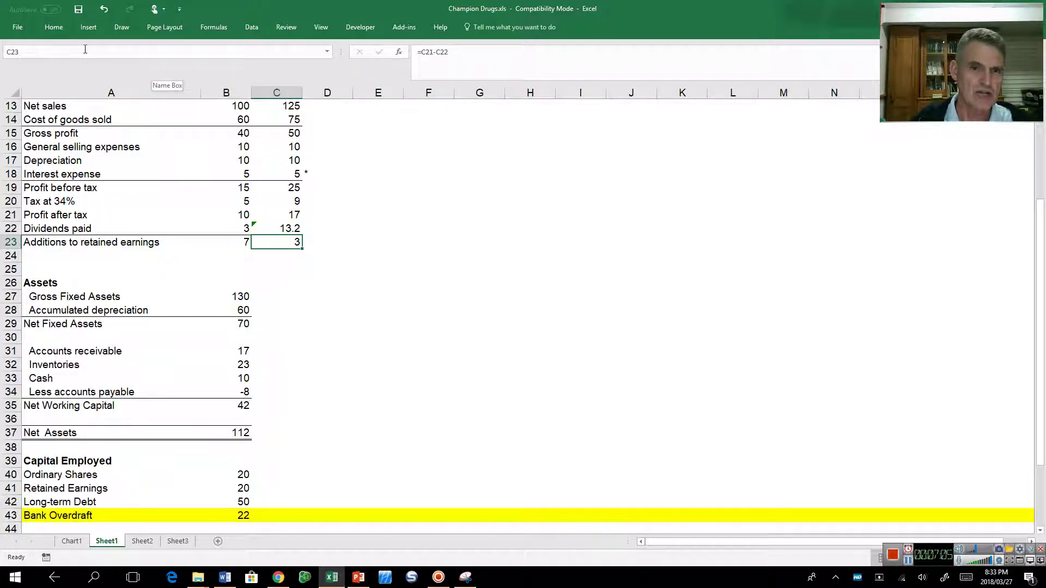
pyautogui.press('Up')
pyautogui.press('Up')
pyautogui.press('Up')
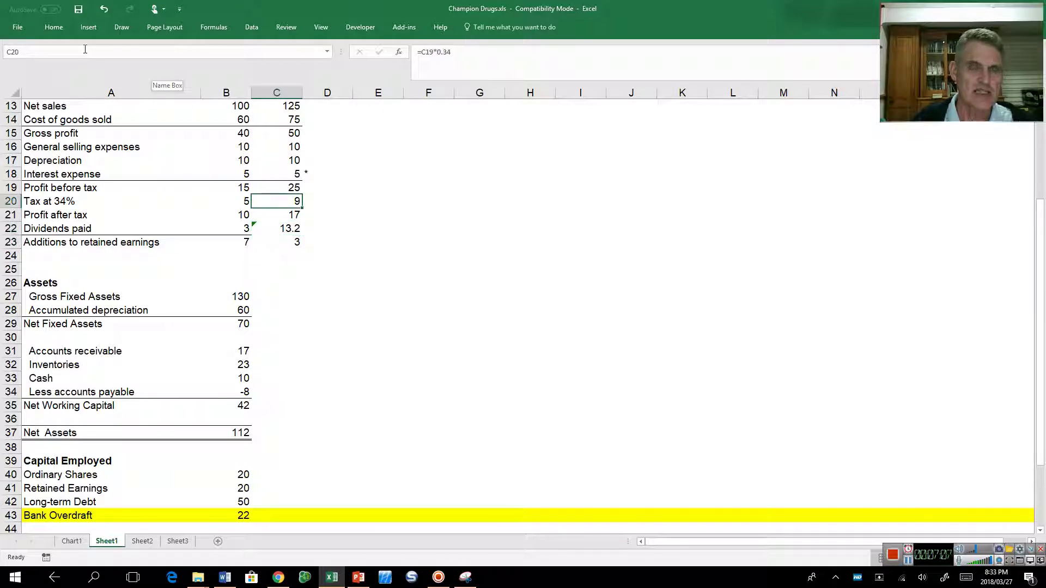
pyautogui.press('Down')
pyautogui.press('Down')
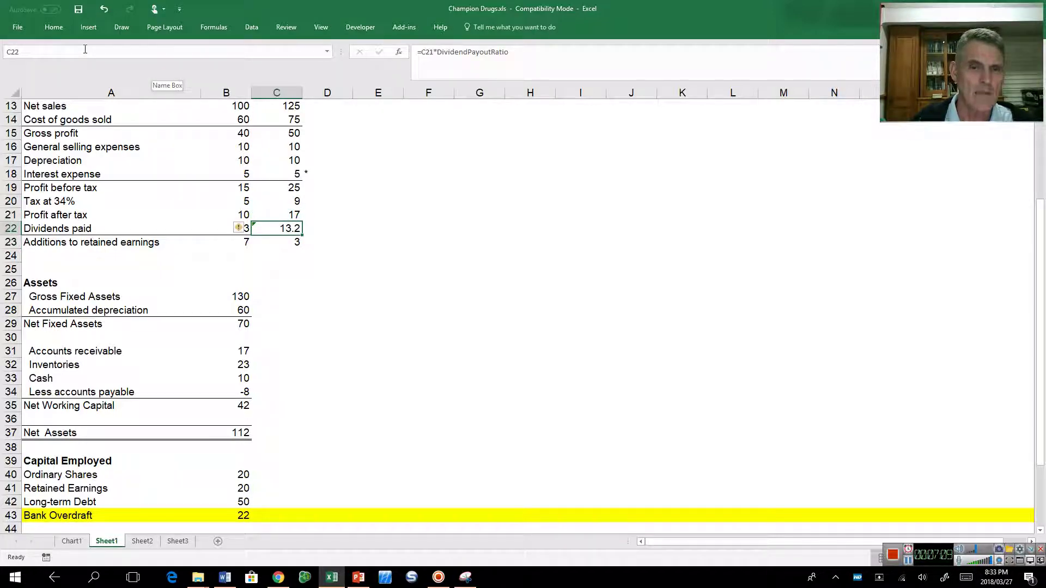
pyautogui.press('Down')
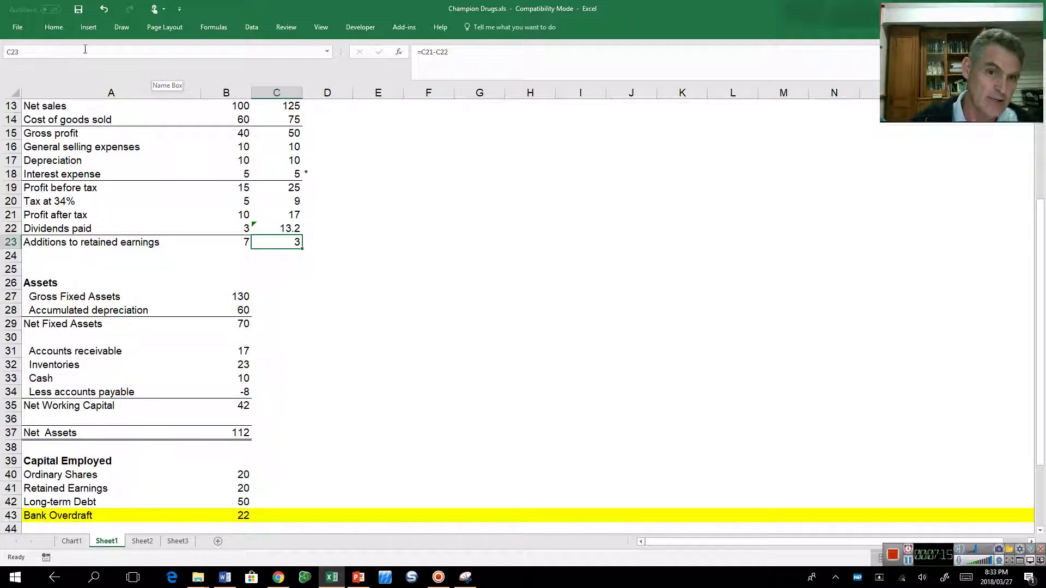
# Format C23 with two decimal places so it shows 3.30
pyautogui.hotkey('ctrl', 'shift', '1')
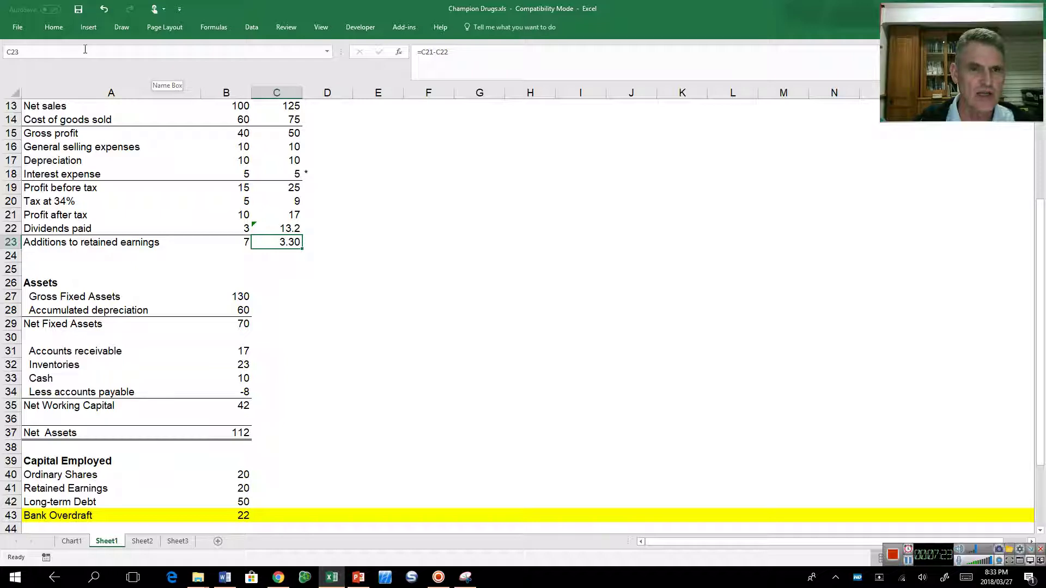
pyautogui.press('Up')
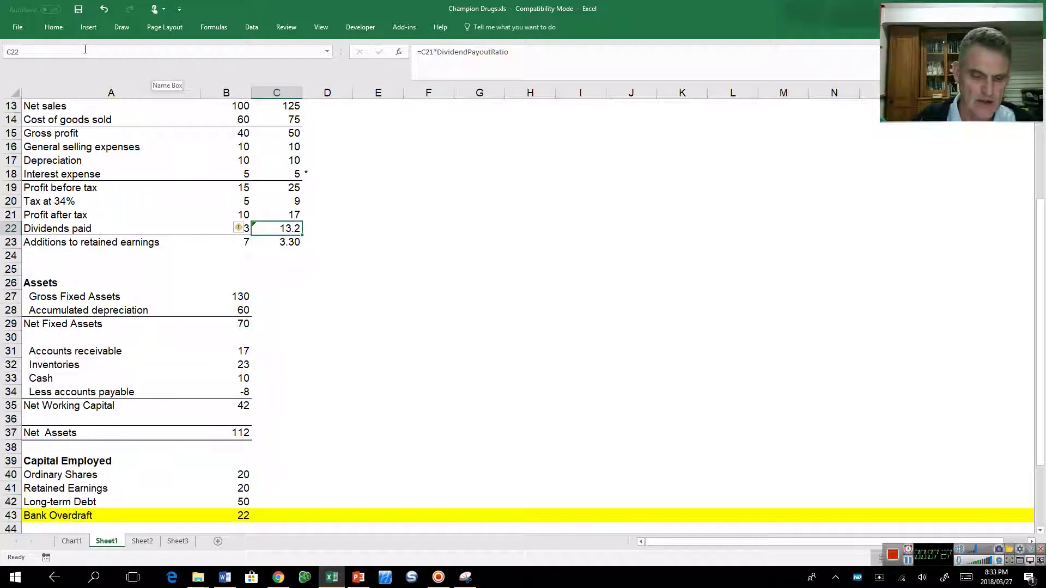
pyautogui.hotkey('ctrl', 'F1')
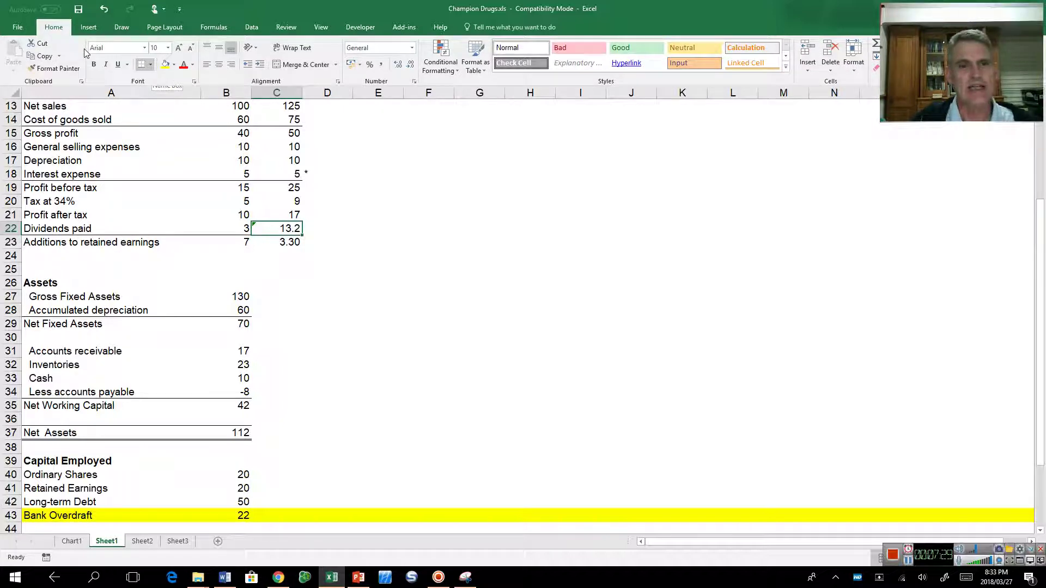
pyautogui.press('Down')
pyautogui.press('Down')
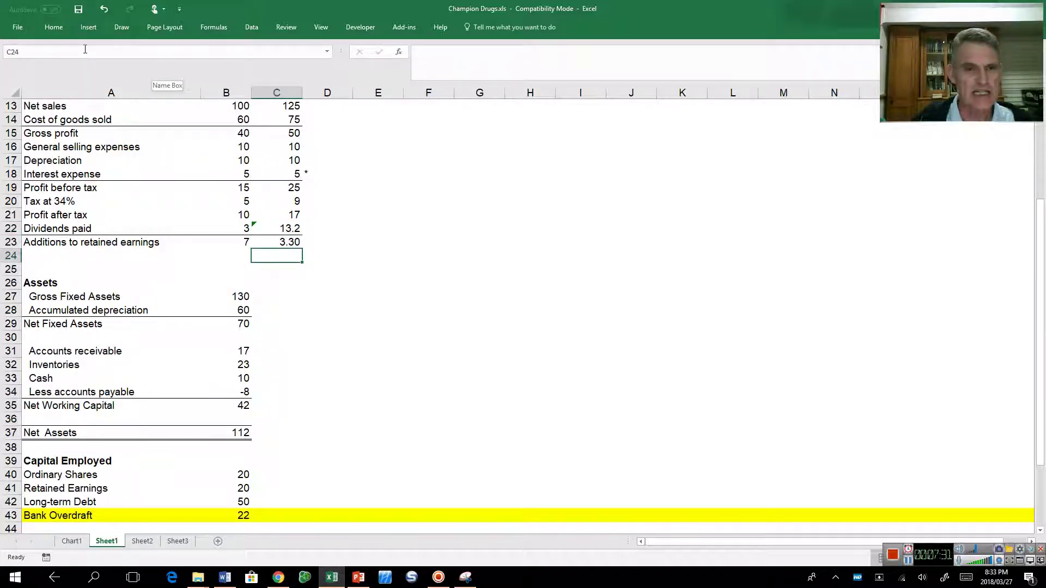
# Enter =B41+C23 in C41 so forecast retained earnings shows 23.3
pyautogui.press('Up')
pyautogui.press('Down')
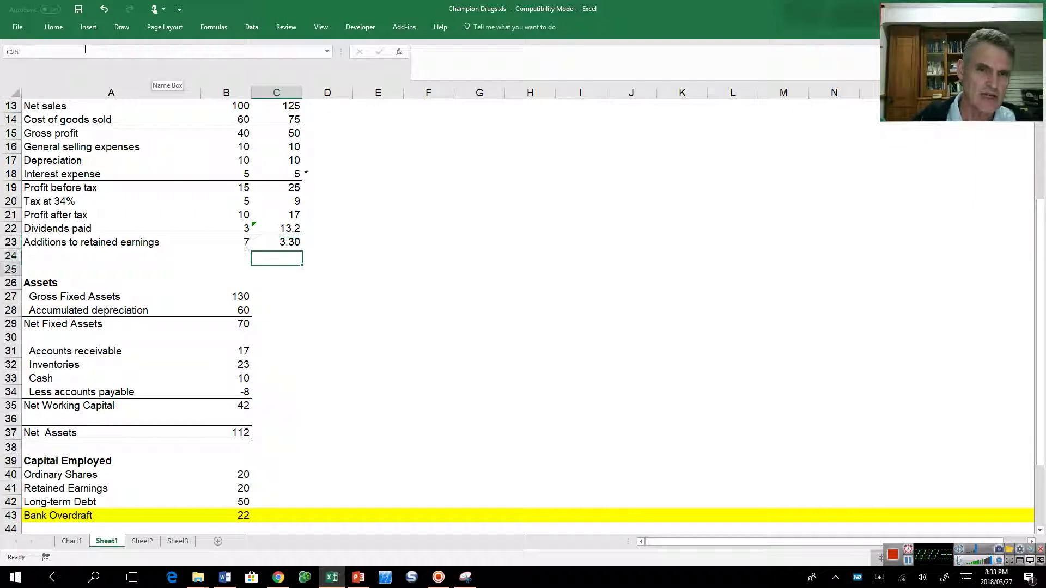
pyautogui.press('Down')
pyautogui.press('Down')
pyautogui.press('Down')
pyautogui.press('Down')
pyautogui.press('Down')
pyautogui.press('Down')
pyautogui.press('Down')
pyautogui.press('Down')
pyautogui.press('Down')
pyautogui.press('Down')
pyautogui.press('Down')
pyautogui.press('Down')
pyautogui.press('Down')
pyautogui.press('Down')
pyautogui.press('Down')
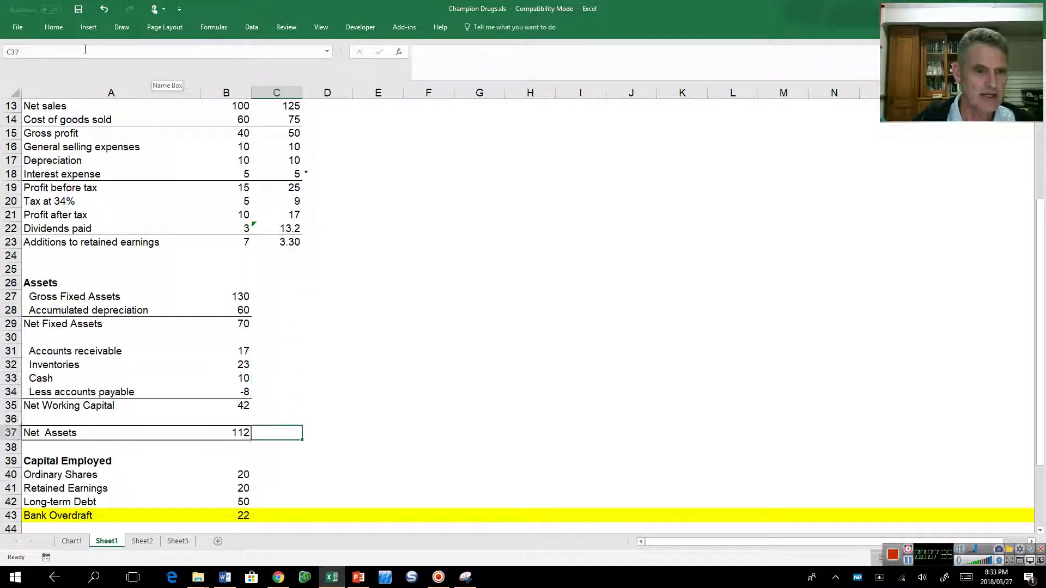
pyautogui.press('Down')
pyautogui.press('Down')
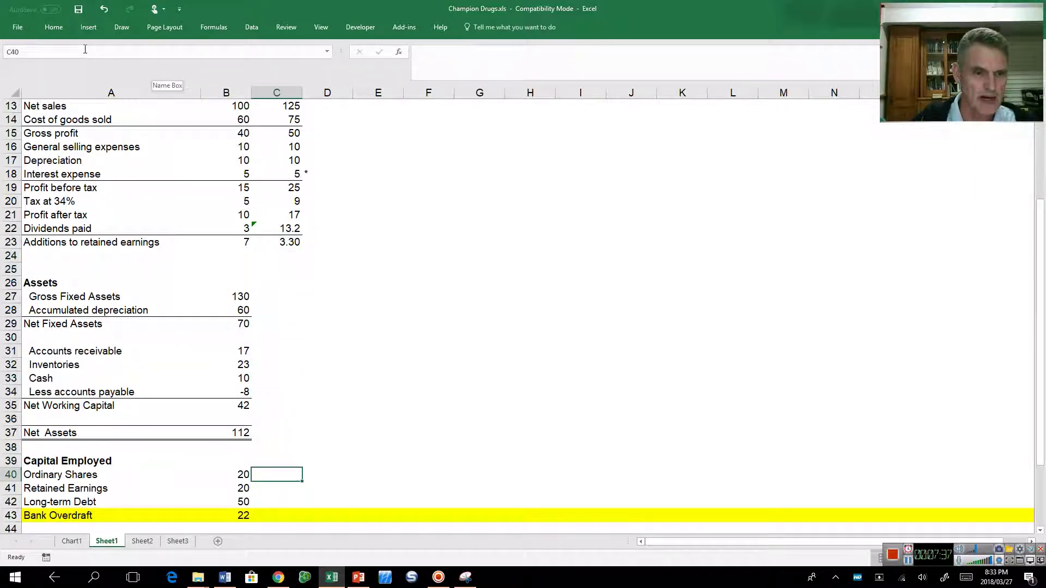
pyautogui.write('=')
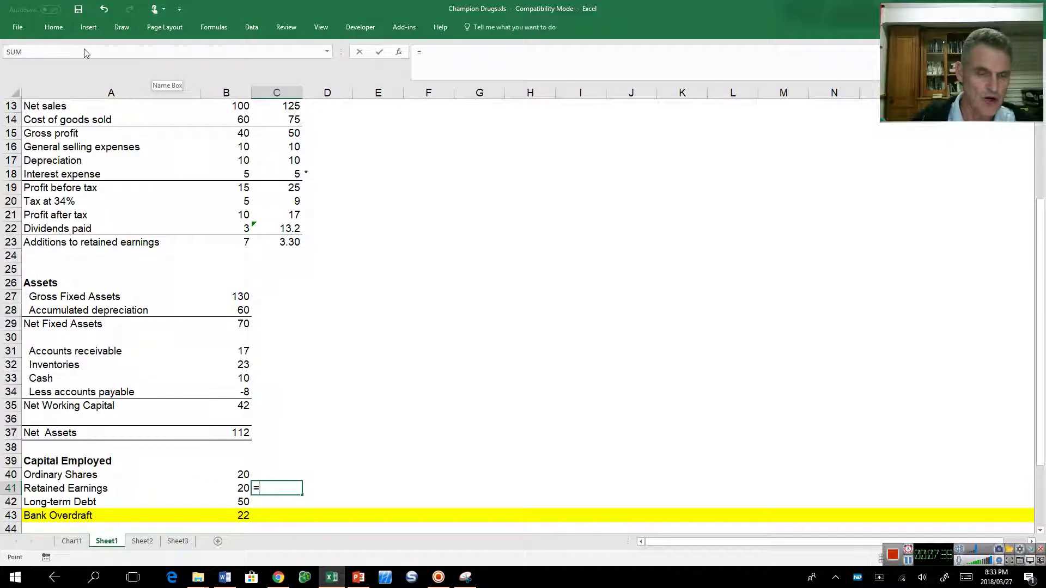
pyautogui.press('Left')
pyautogui.write('+')
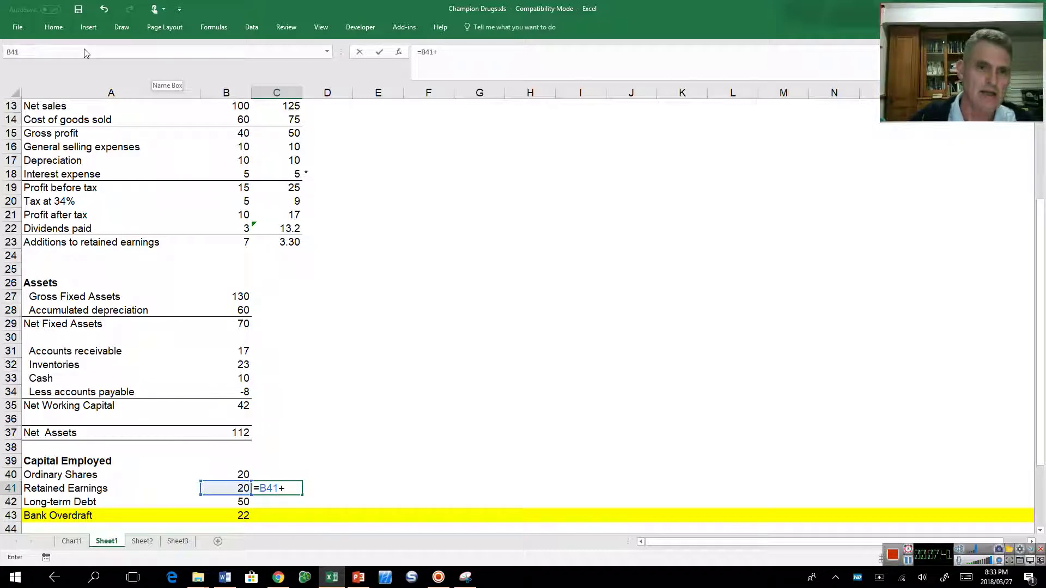
pyautogui.click(293, 243)
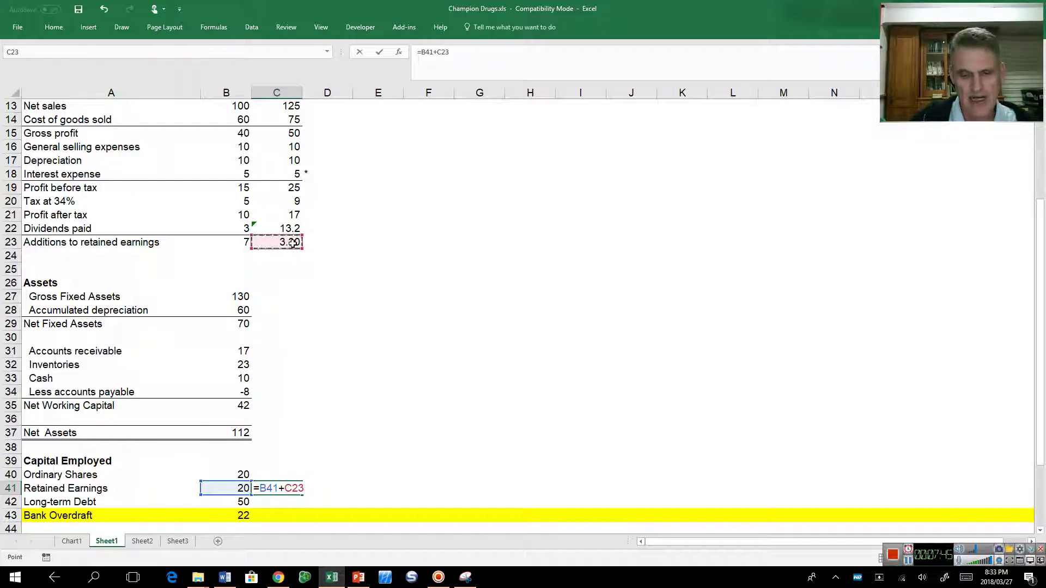
pyautogui.press('Return')
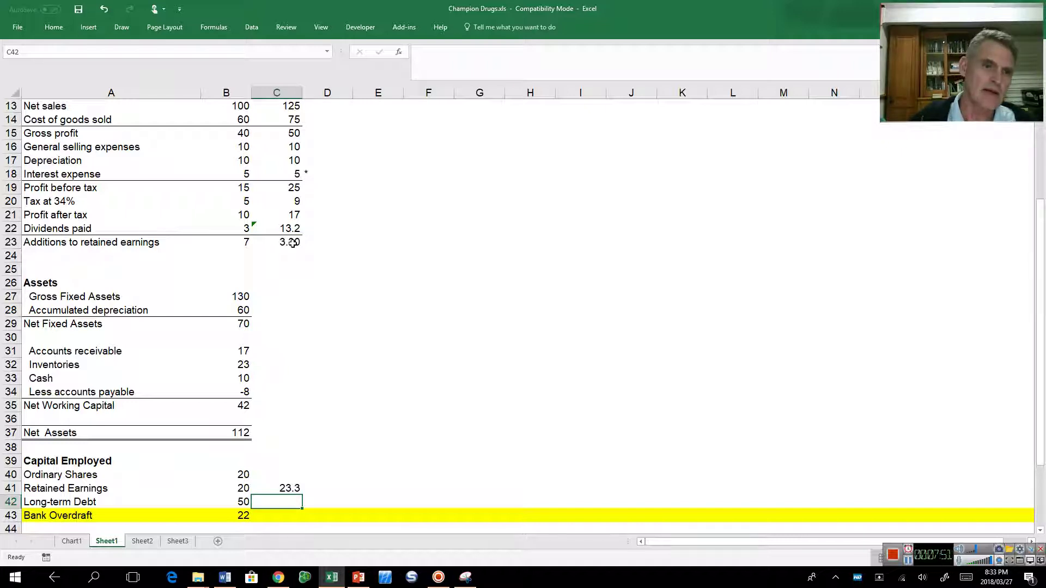
pyautogui.click(279, 294)
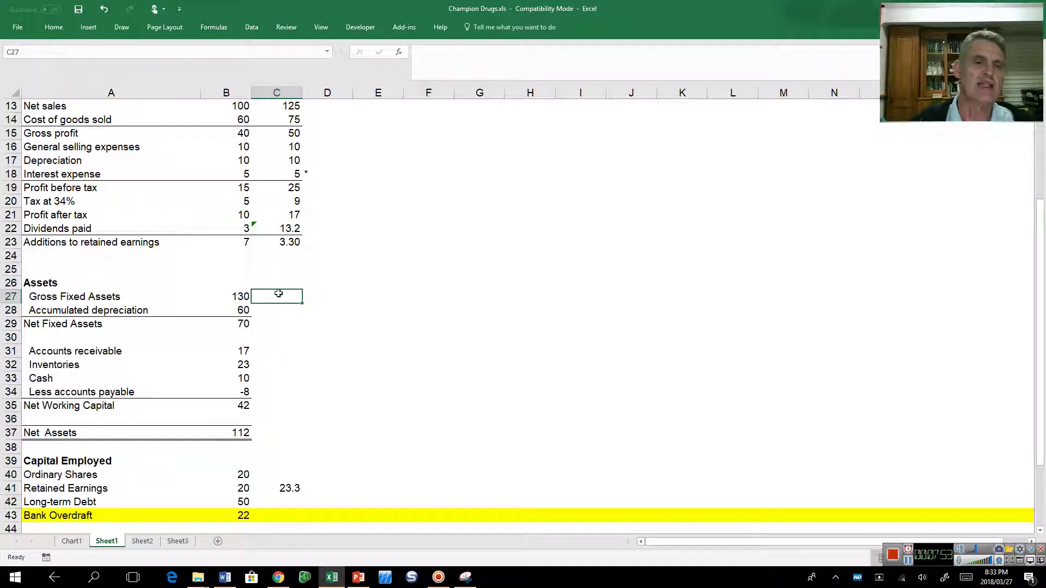
# Add a CAPEX label in A49 below the ratios
pyautogui.click(242, 296)
pyautogui.click(276, 297)
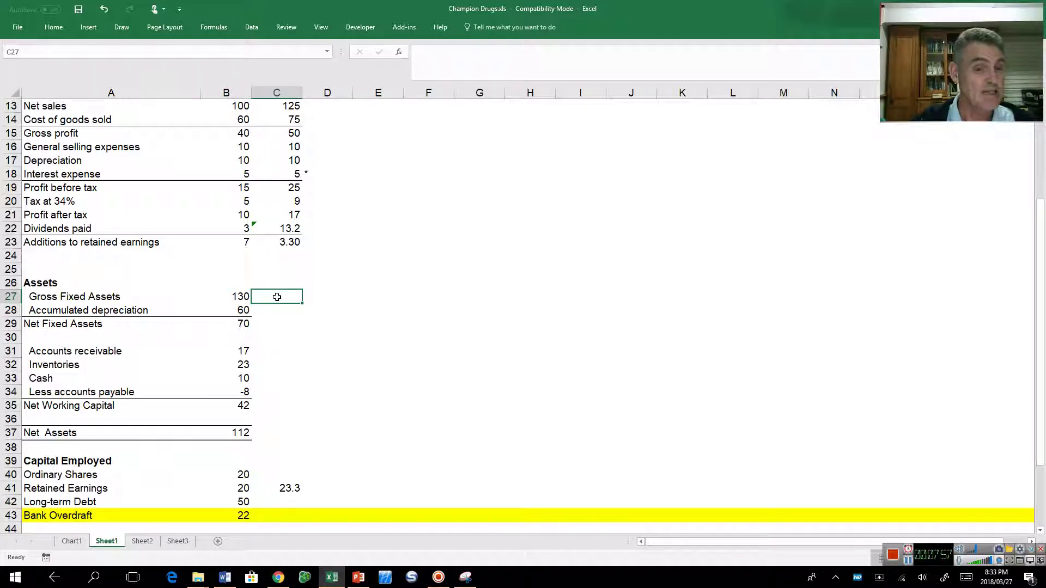
pyautogui.scroll(-5, 277, 297)
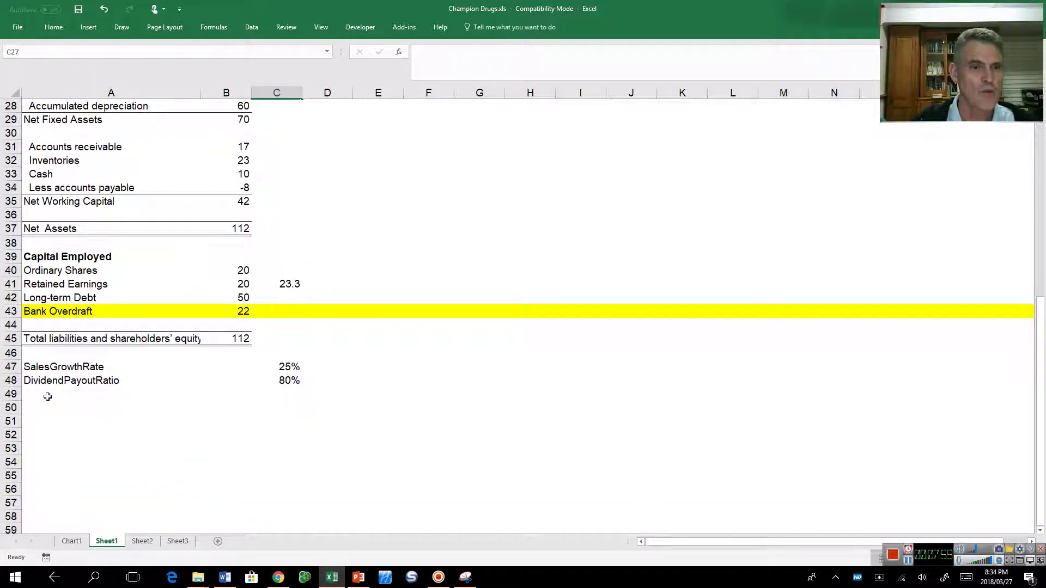
pyautogui.click(48, 397)
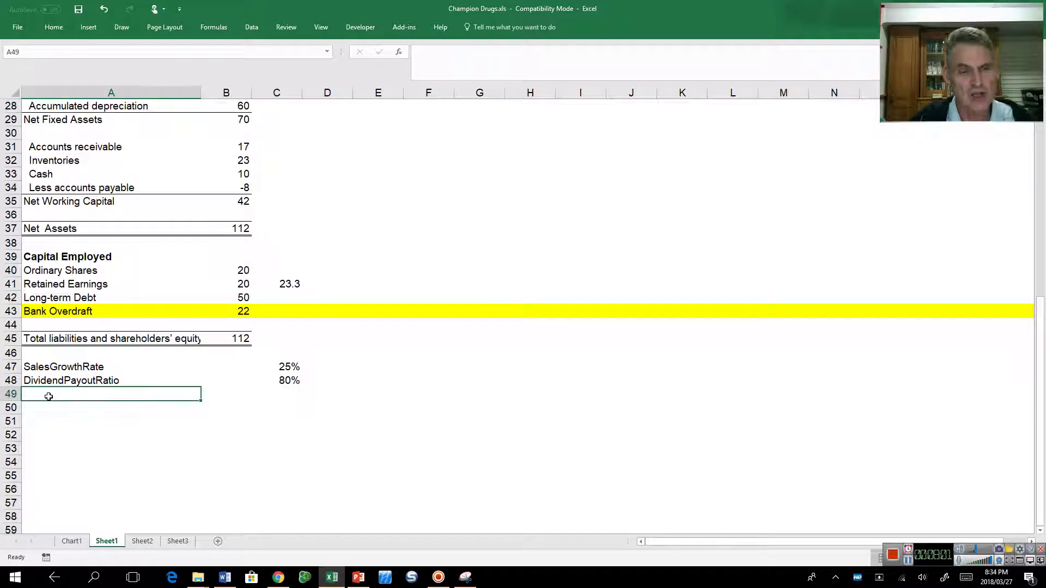
pyautogui.write('CAPEX')
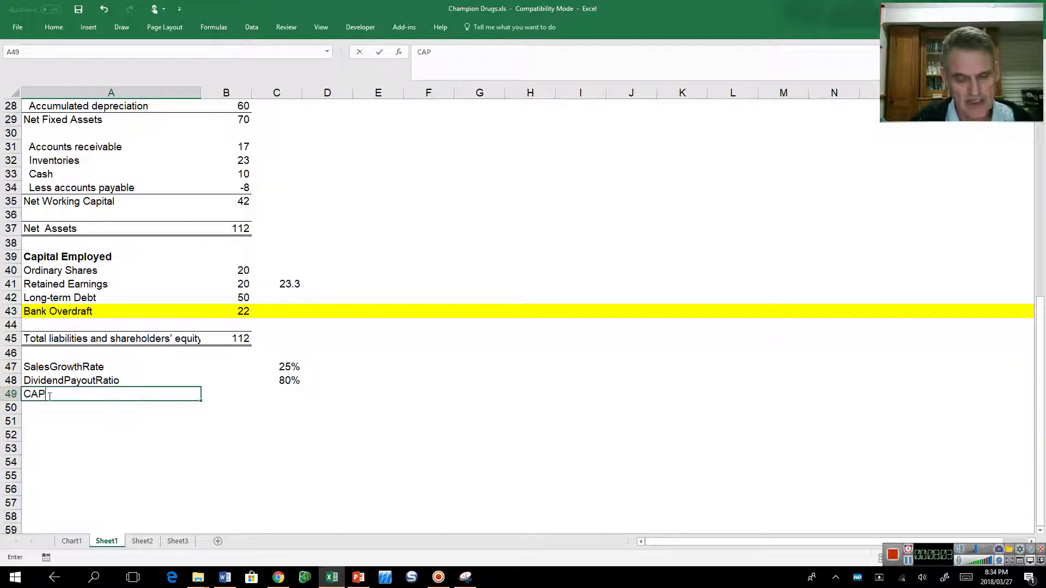
pyautogui.press('Return')
# Define the name CAPEX for the whole of row 49
pyautogui.click(48, 396)
pyautogui.hotkey('shift', 'space')
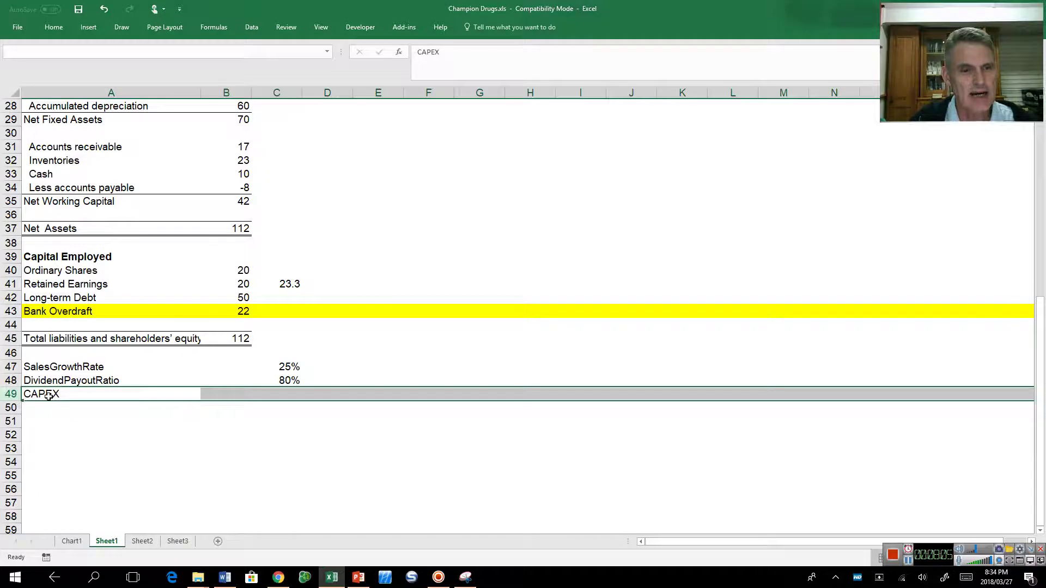
pyautogui.click(65, 55)
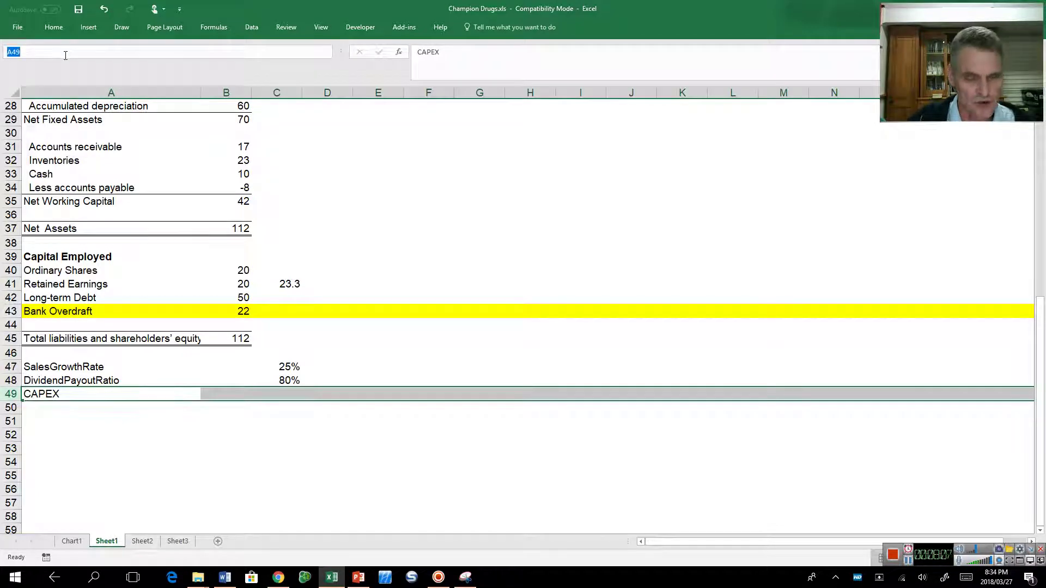
pyautogui.write('CAPEX')
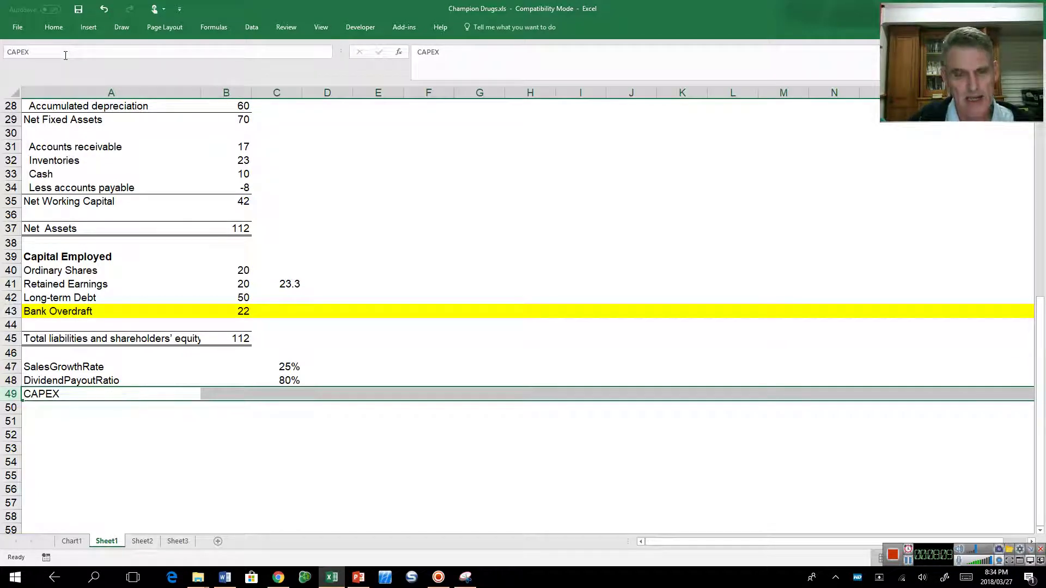
pyautogui.press('Return')
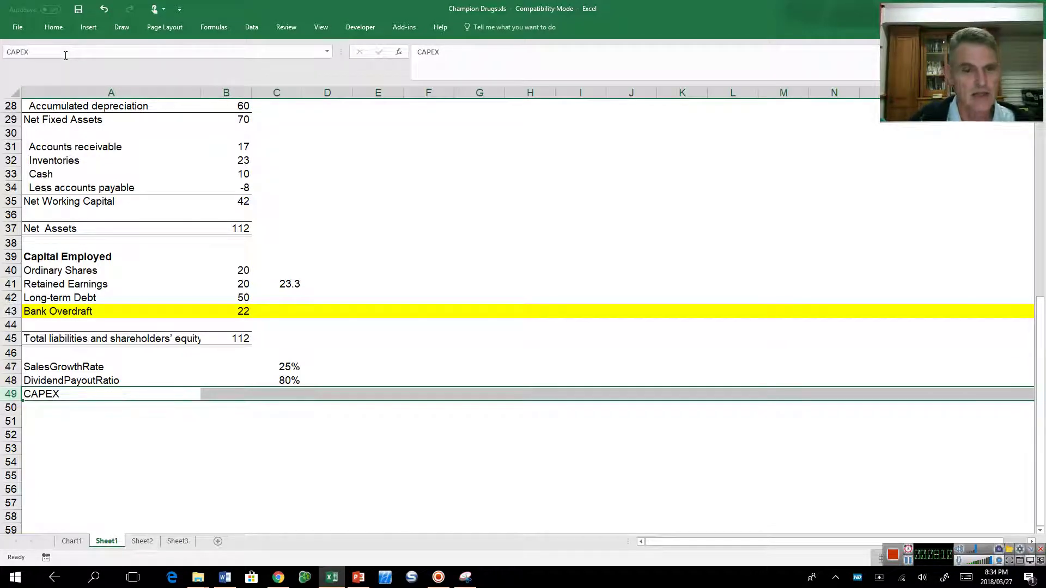
# Enter capital expenditure of 25 in C49
pyautogui.click(285, 395)
pyautogui.write('25')
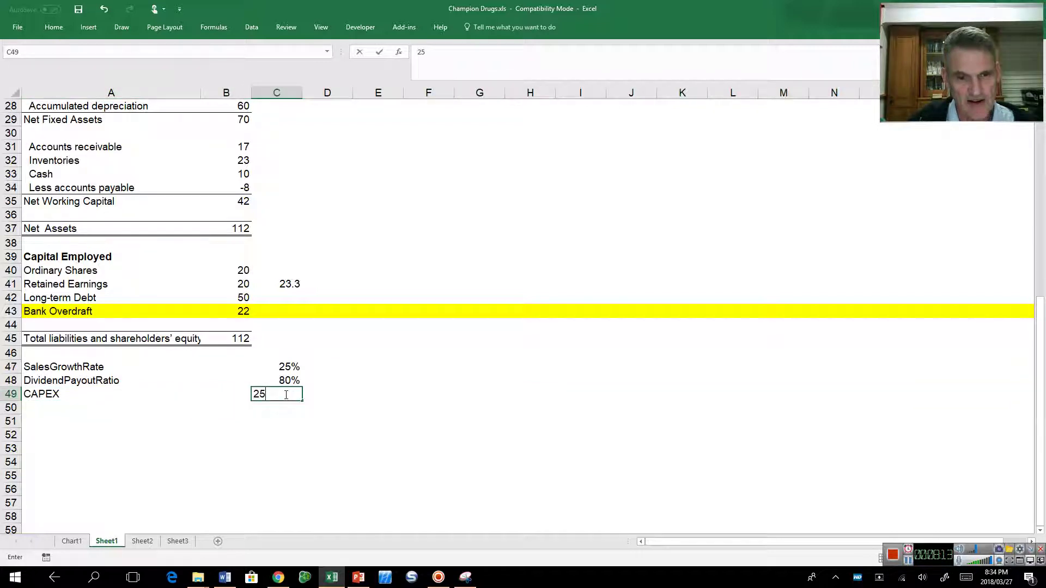
pyautogui.press('Return')
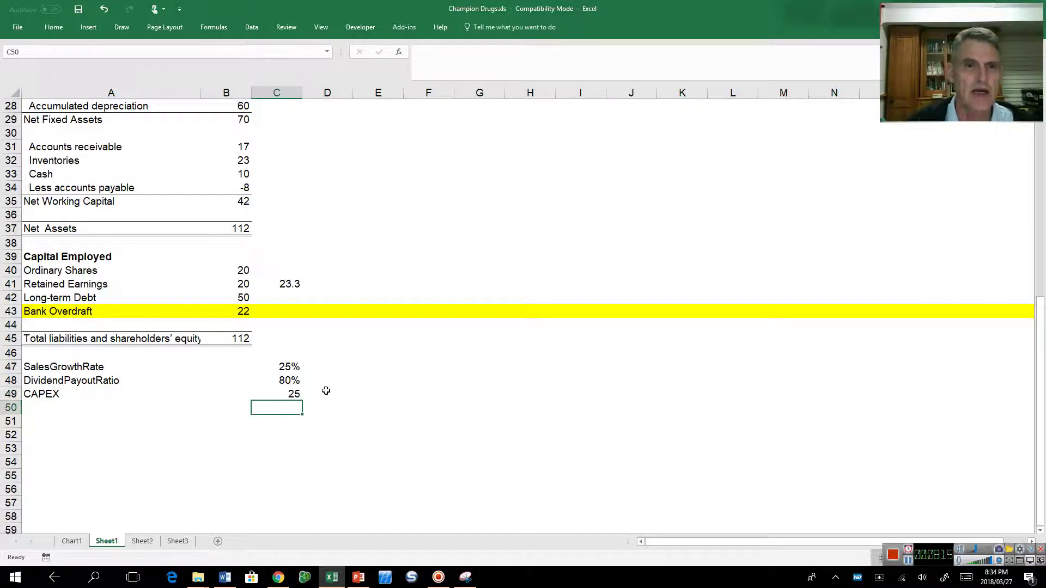
pyautogui.scroll(5, 326, 389)
# Set 2019 Gross Fixed Assets in C27 to =B27+CAPEX, giving 155
pyautogui.click(284, 296)
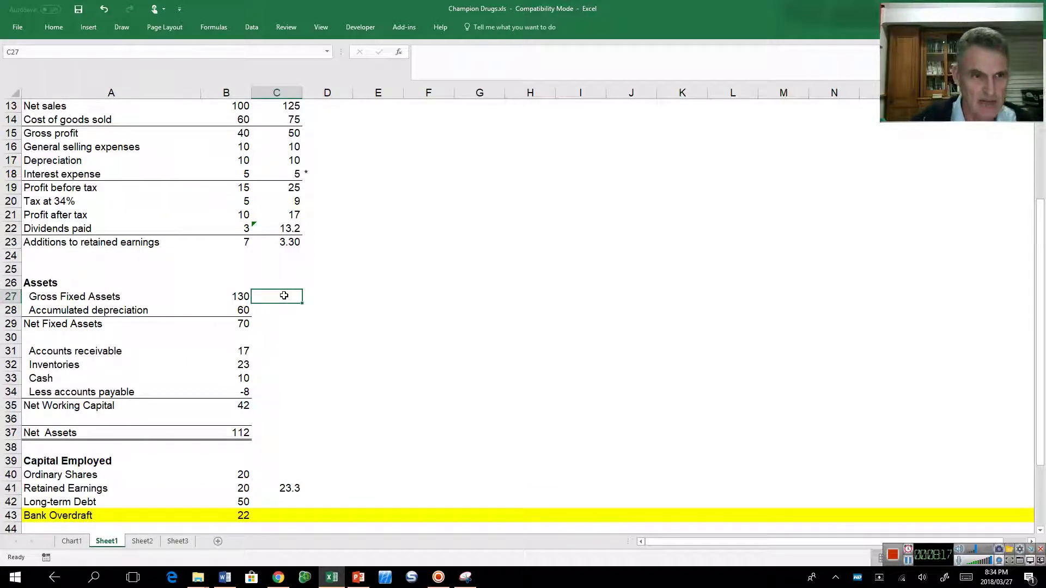
pyautogui.write('=')
pyautogui.press('Left')
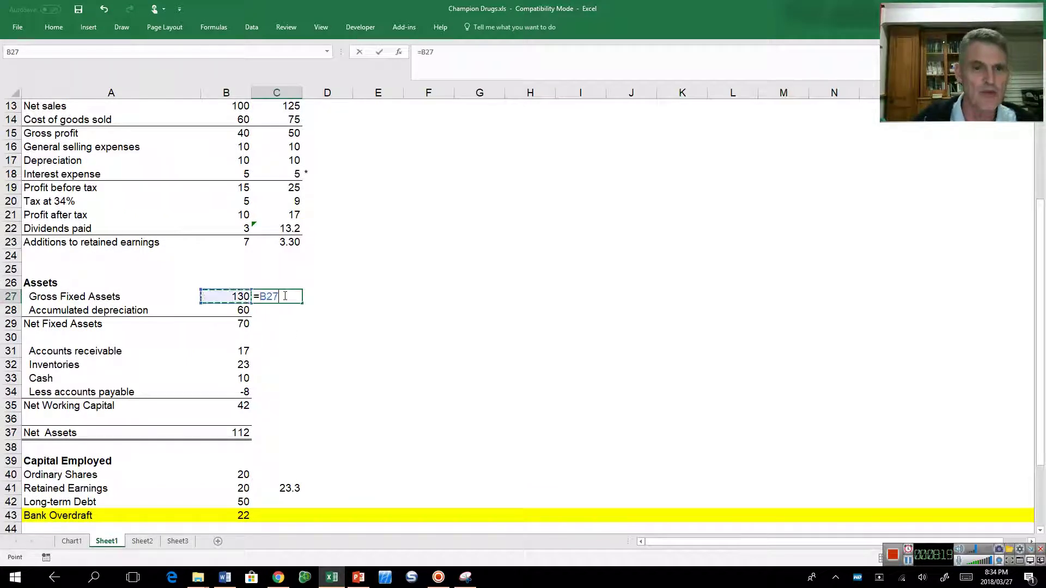
pyautogui.write('+cap')
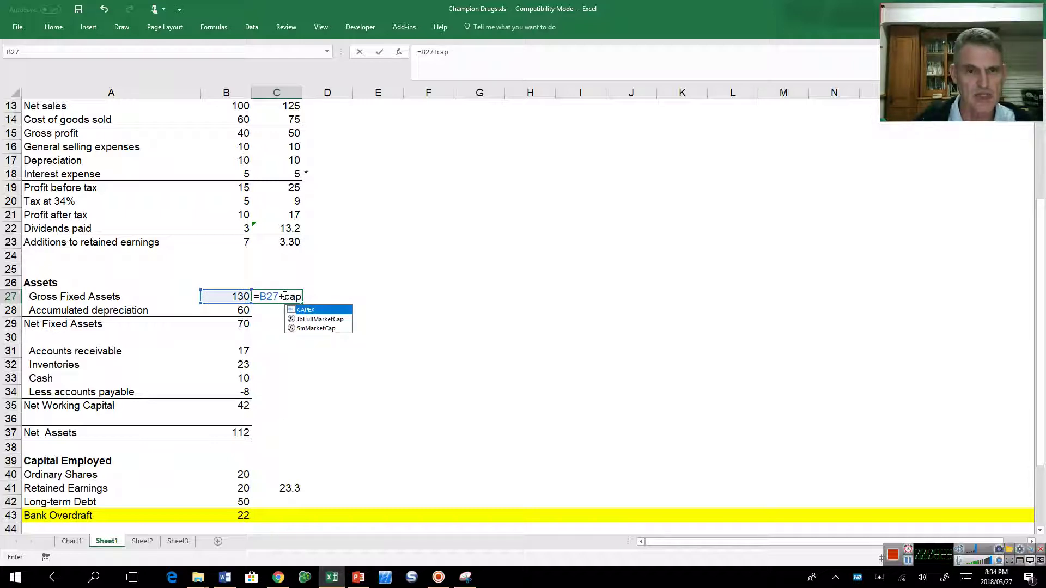
pyautogui.press('Tab')
pyautogui.press('Return')
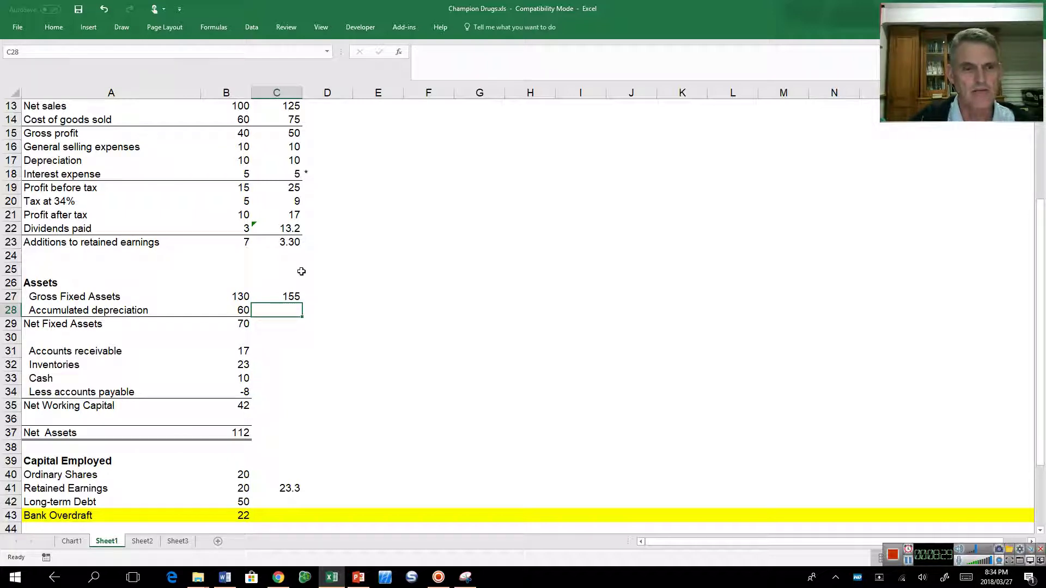
# Set 2019 Accumulated depreciation in C28 to =B28+C17, giving 70
pyautogui.press('Left')
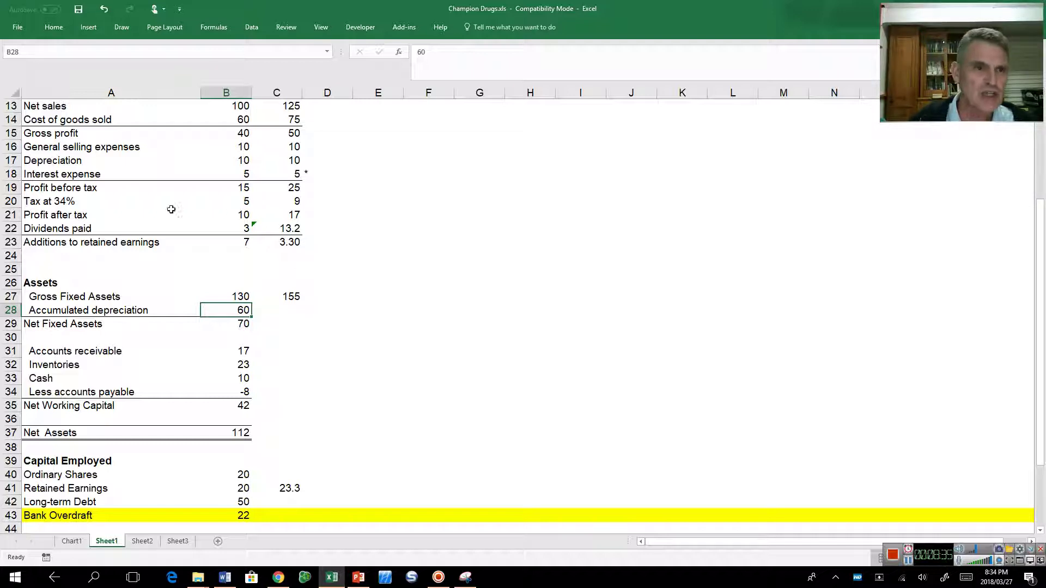
pyautogui.click(13, 160)
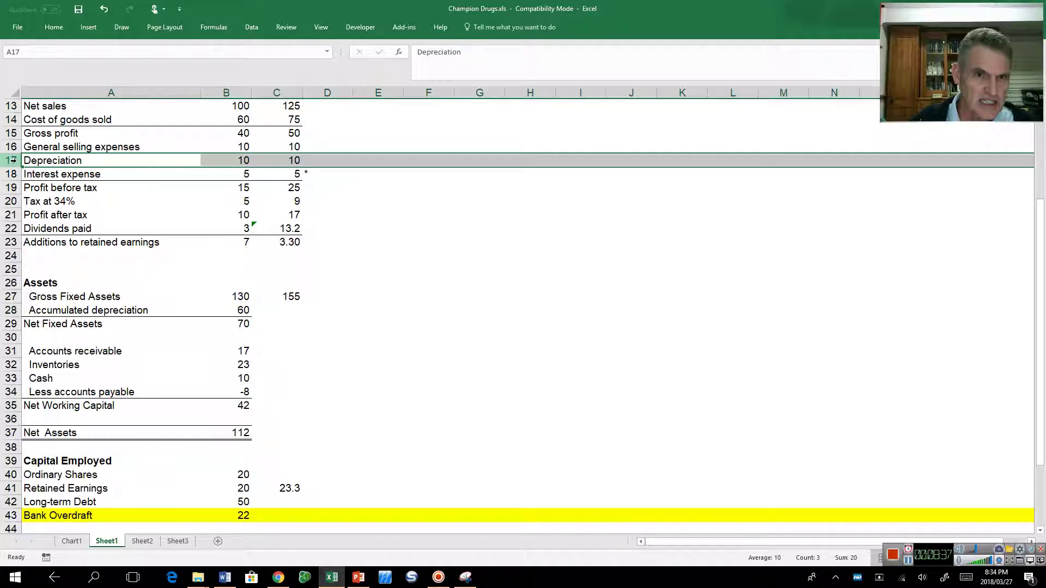
pyautogui.click(11, 310)
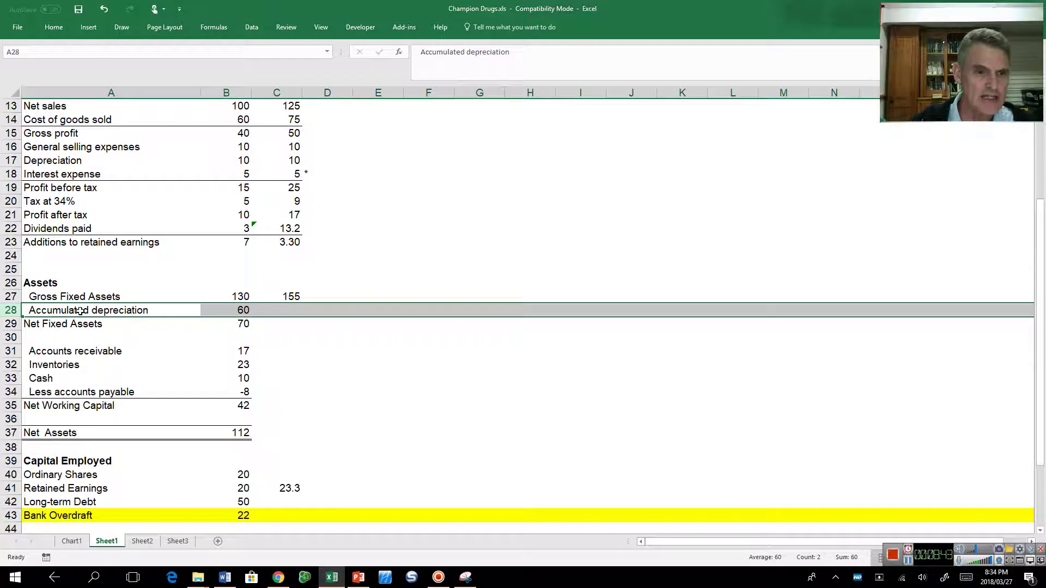
pyautogui.click(289, 312)
pyautogui.write('=')
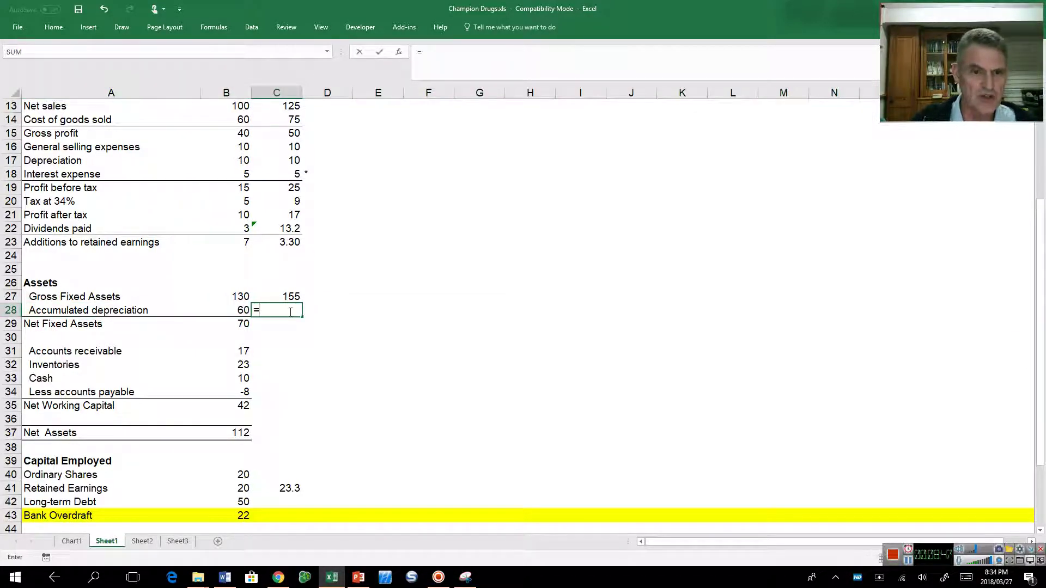
pyautogui.press('Left')
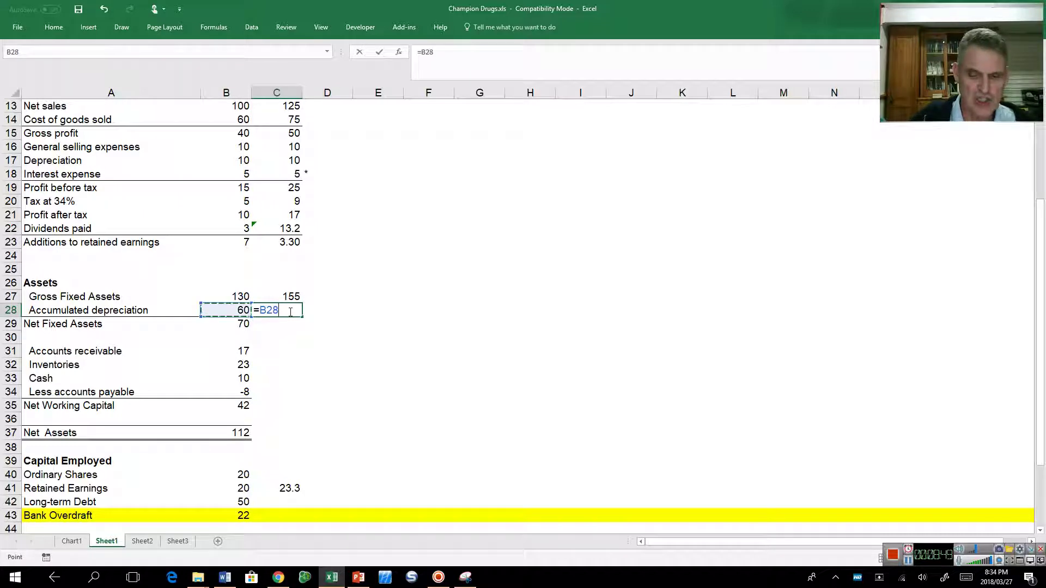
pyautogui.write('+')
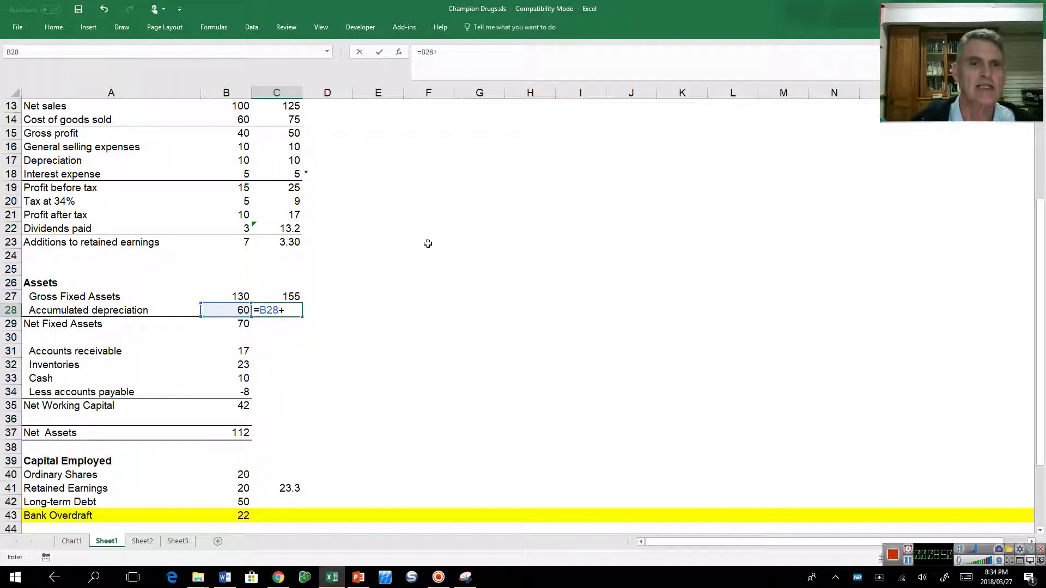
pyautogui.click(289, 159)
pyautogui.press('Return')
# Fill the net fixed assets formula into C29 to show 85
pyautogui.press('Up')
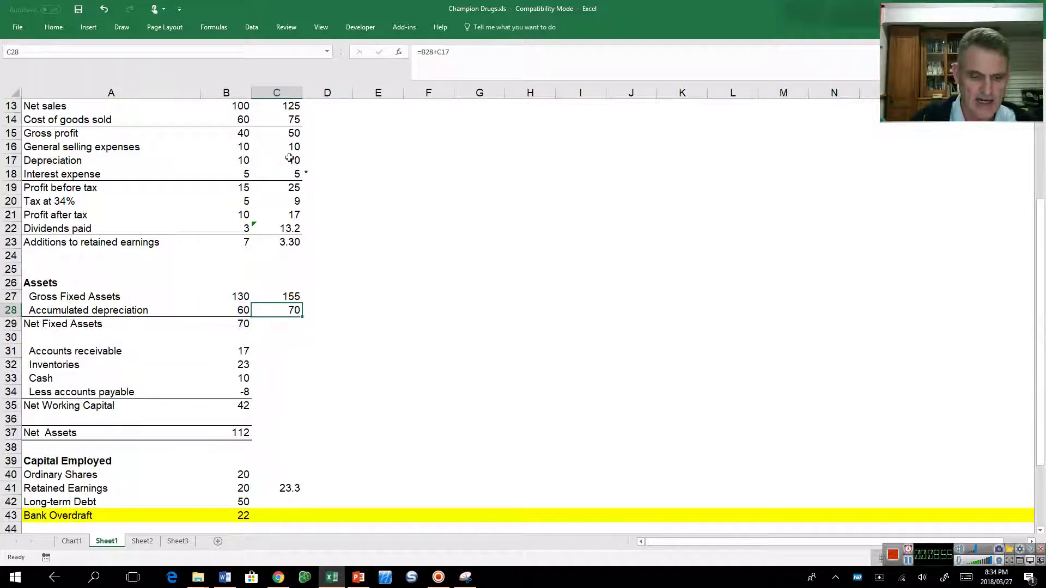
pyautogui.hotkey('ctrl', 'F1')
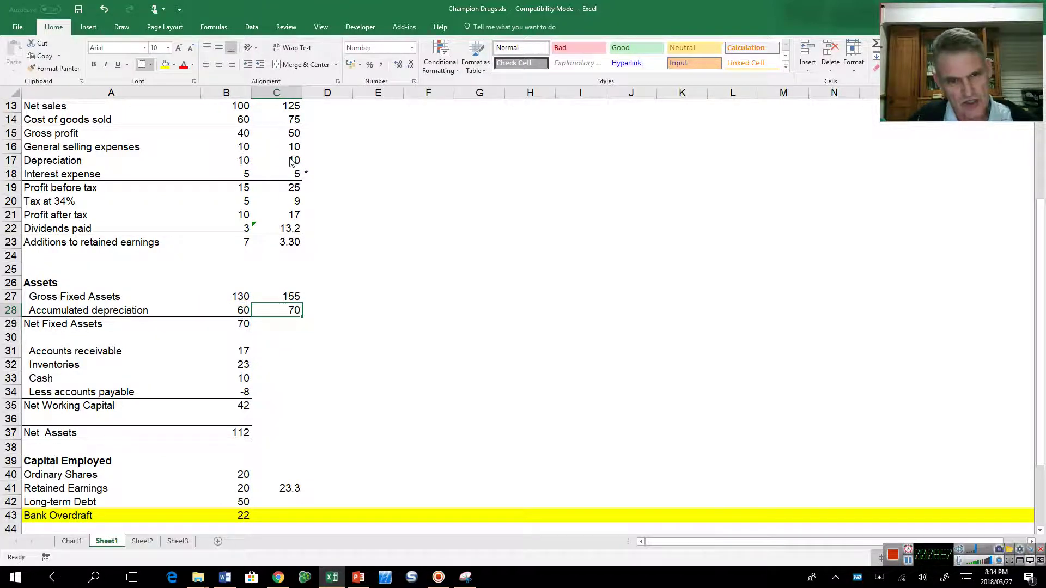
pyautogui.press('Escape')
pyautogui.press('Down')
pyautogui.hotkey('ctrl', 'r')
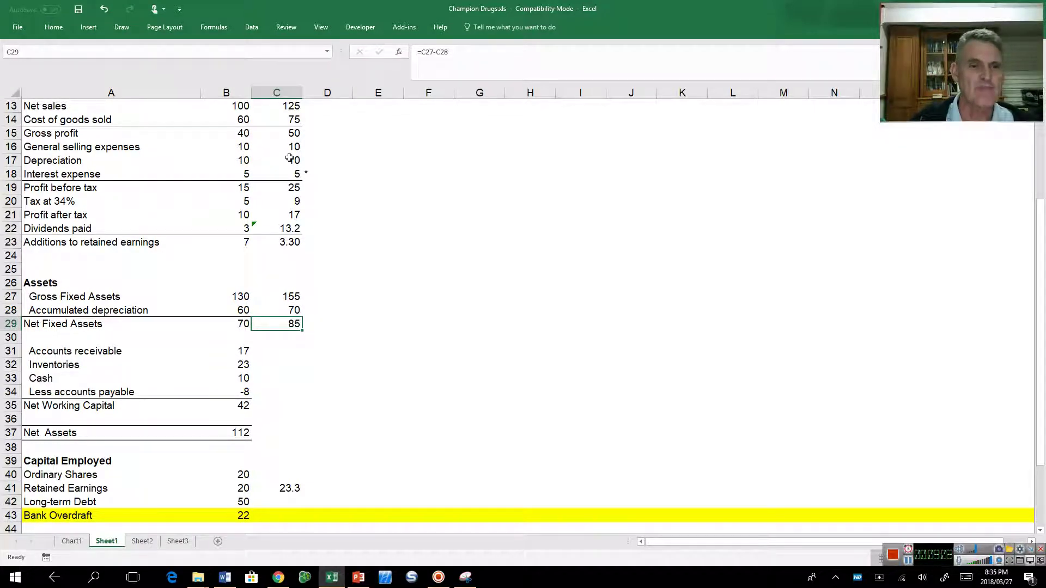
pyautogui.press('Down')
pyautogui.press('Down')
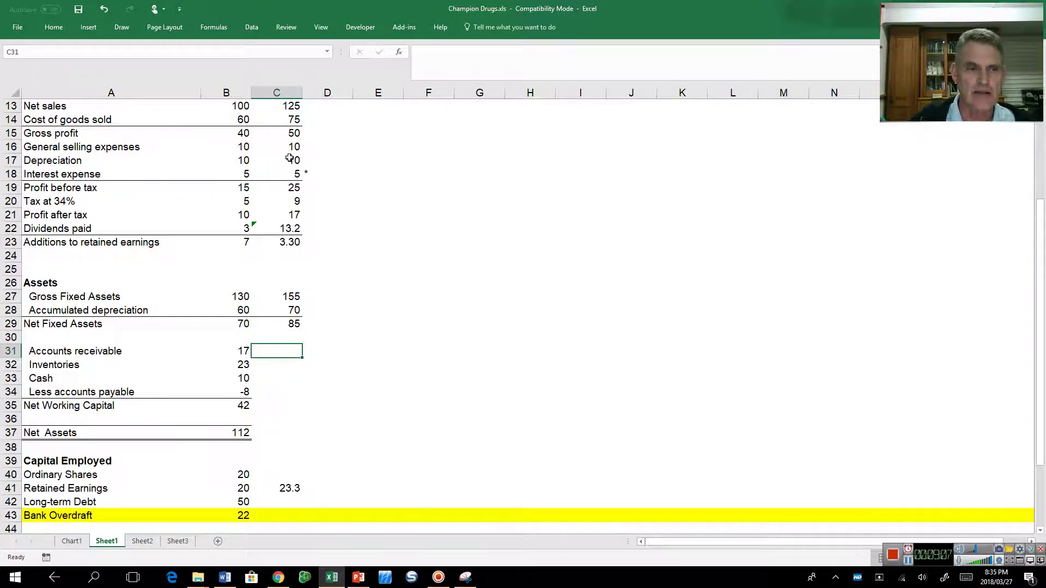
# Review the 2018 receivables, inventories, cash and payables values
pyautogui.press('Left')
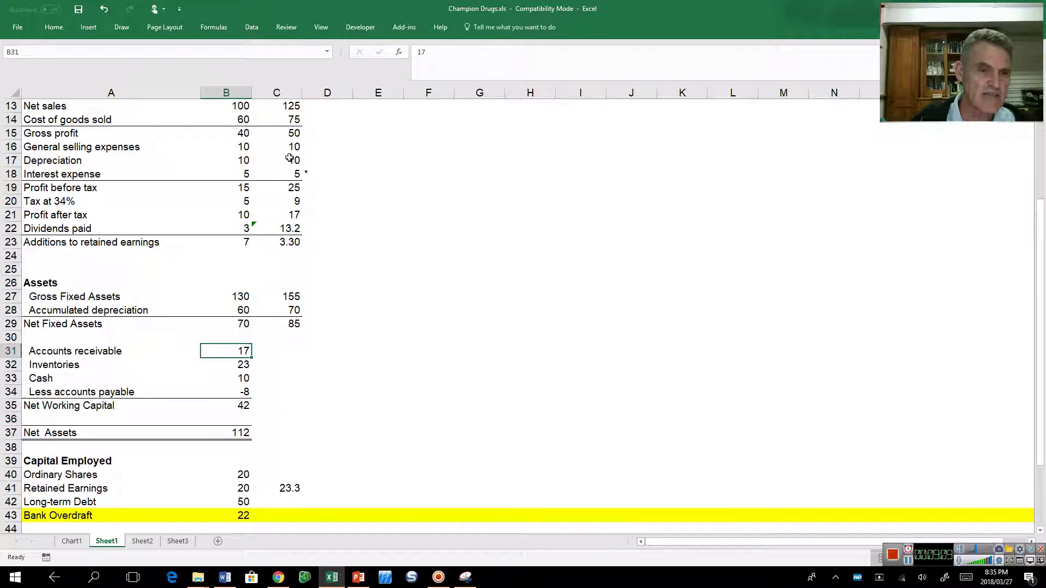
pyautogui.press('Down')
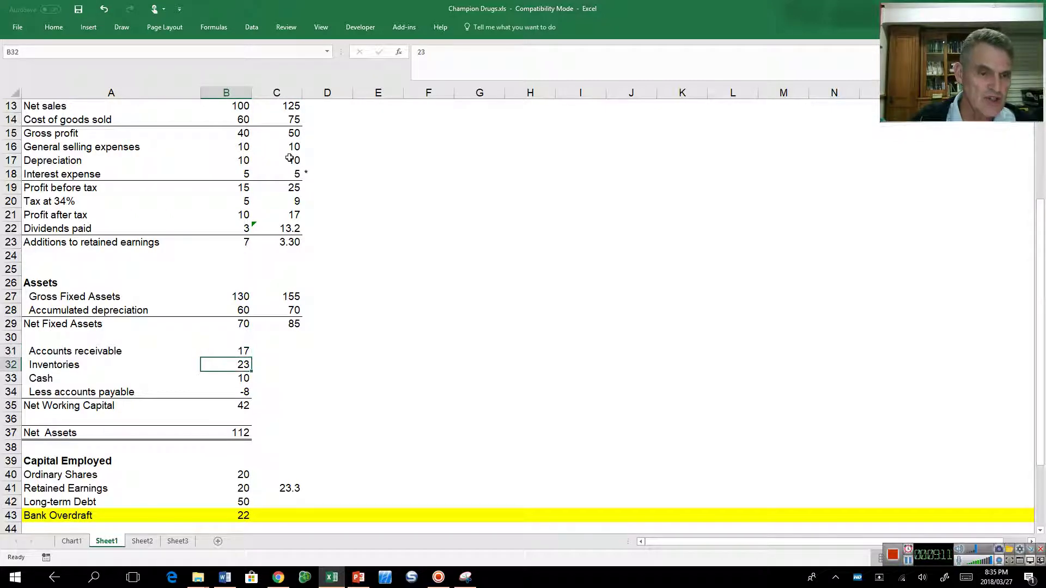
pyautogui.press('Down')
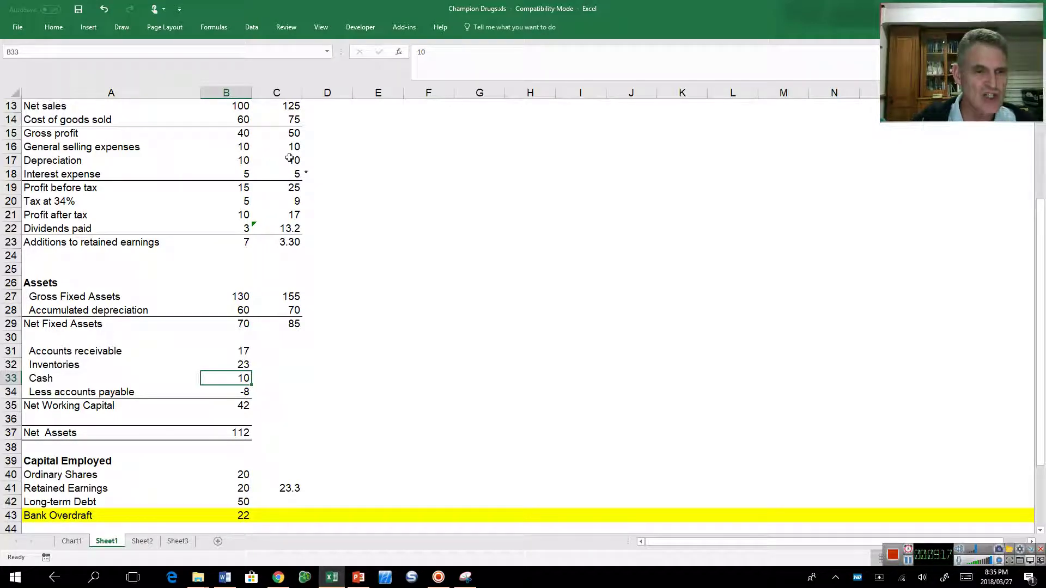
pyautogui.press('Down')
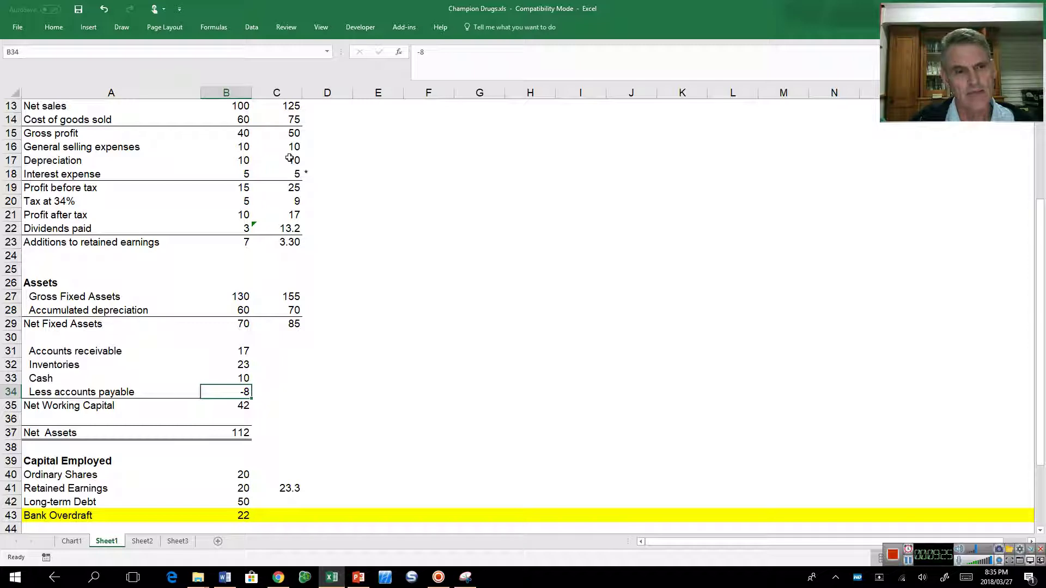
pyautogui.press('Right')
pyautogui.press('Up')
pyautogui.press('Up')
pyautogui.press('Up')
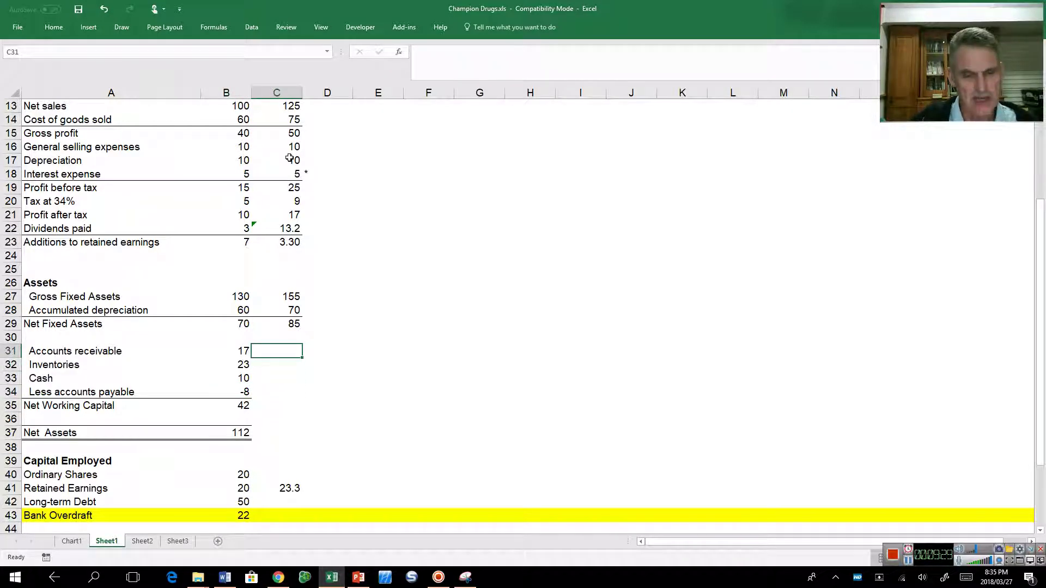
# Enter =B31*(1+SalesGowthRate) in C31 for 2019 accounts receivable of 21.25
pyautogui.write('=')
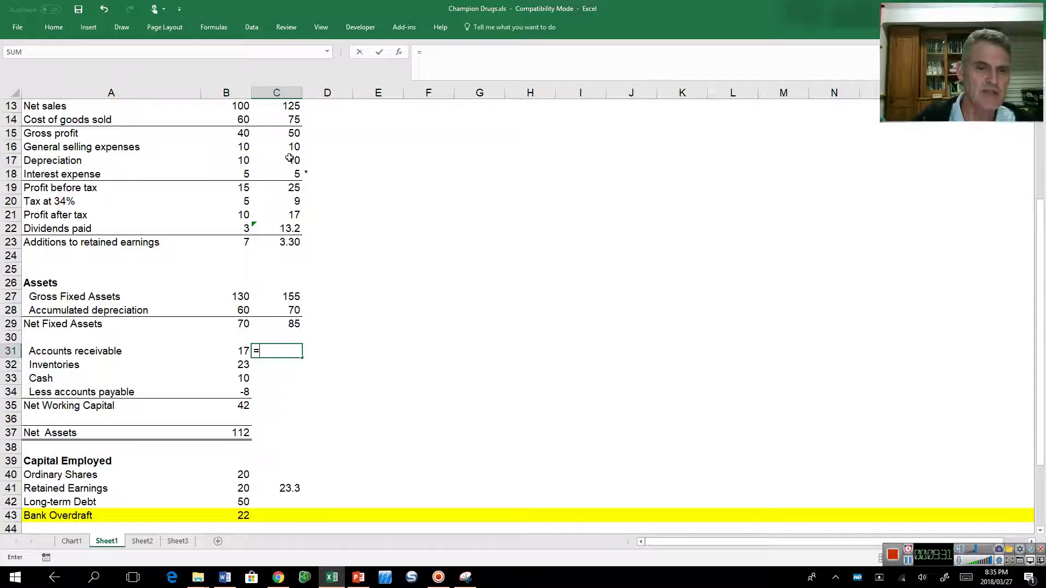
pyautogui.press('Left')
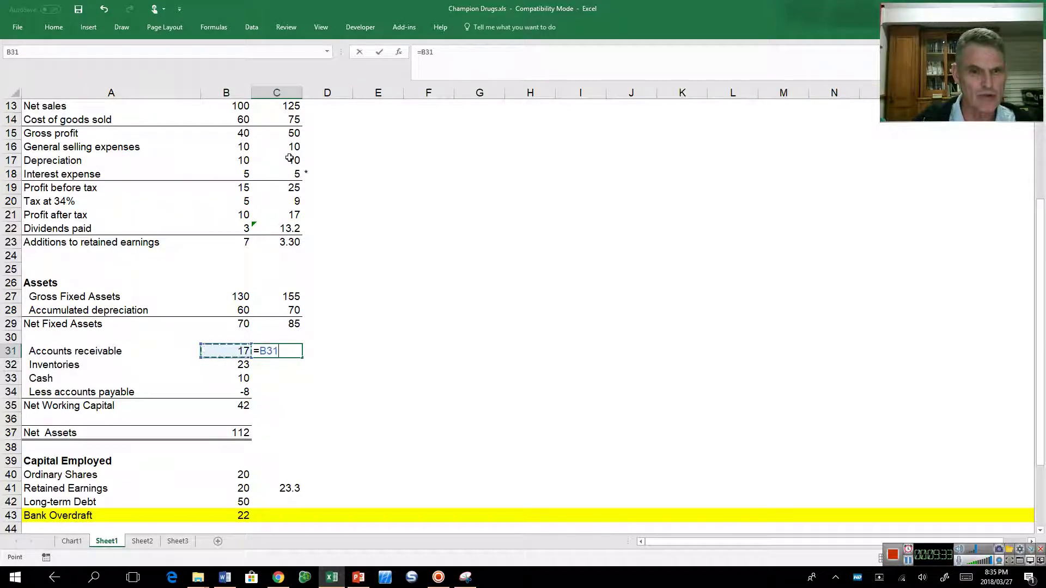
pyautogui.write('*(1+sa')
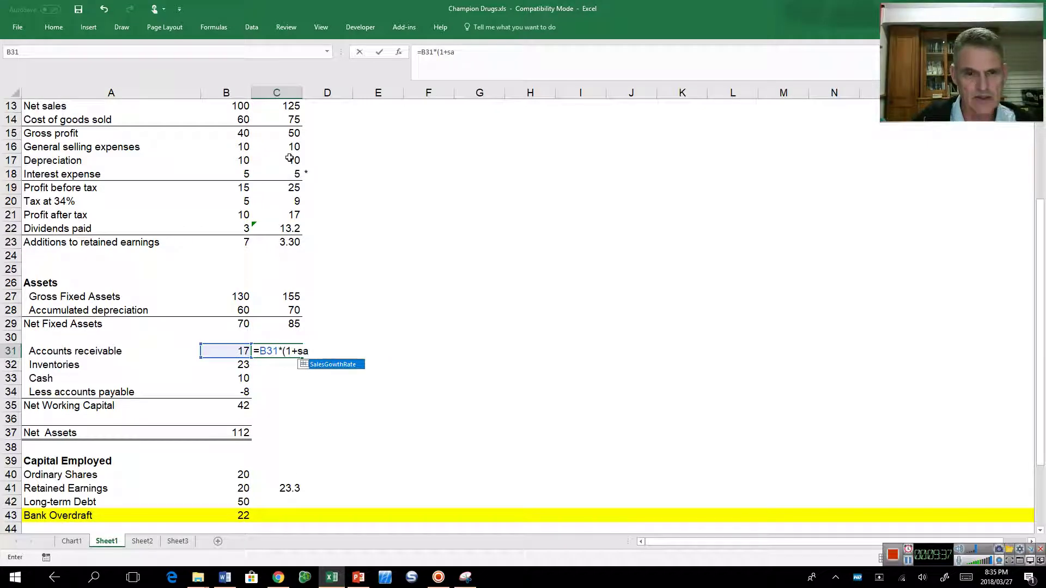
pyautogui.press('Tab')
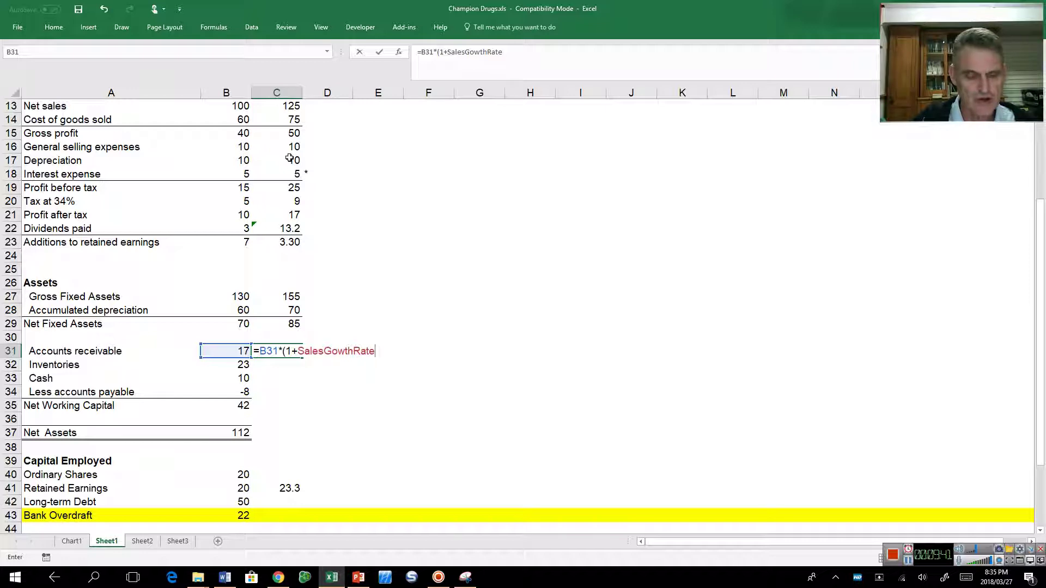
pyautogui.write(')')
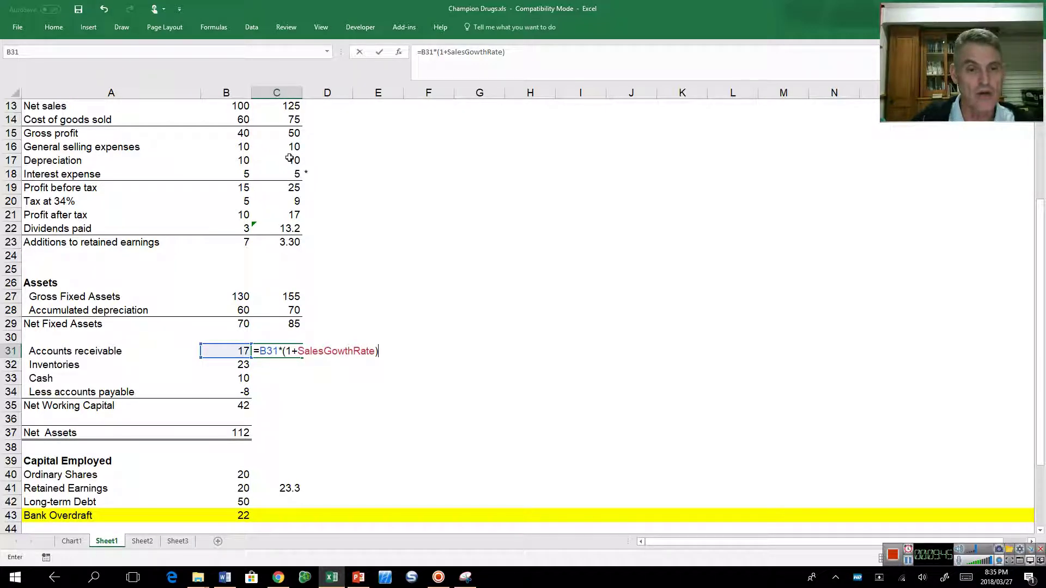
pyautogui.press('Return')
# Copy the growth formula down to inventories 28.75, cash 12.5 and payables -10
pyautogui.hotkey('ctrl', 'd')
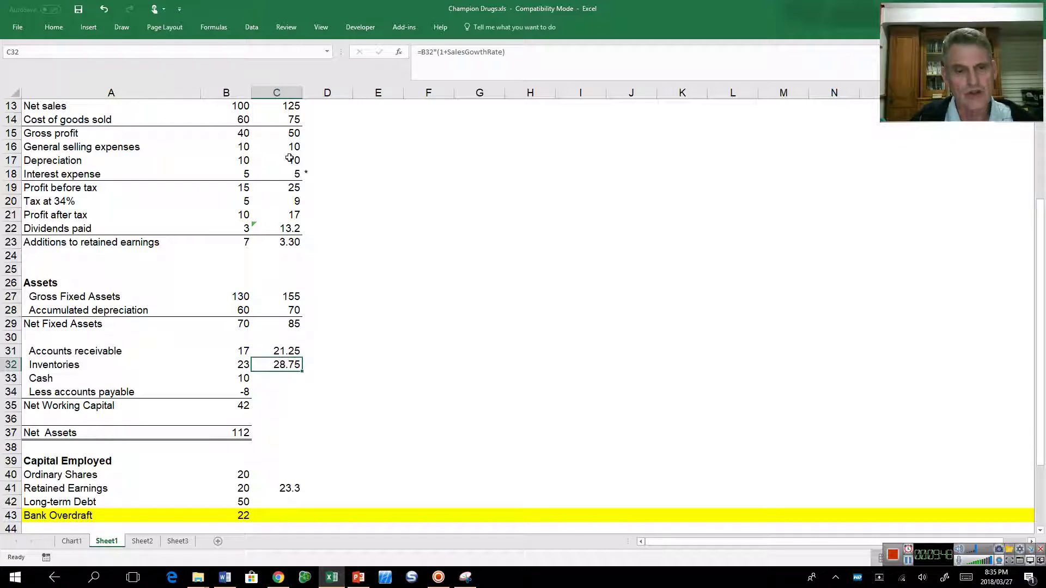
pyautogui.press('Return')
pyautogui.hotkey('ctrl', 'd')
pyautogui.press('Return')
pyautogui.hotkey('ctrl', 'd')
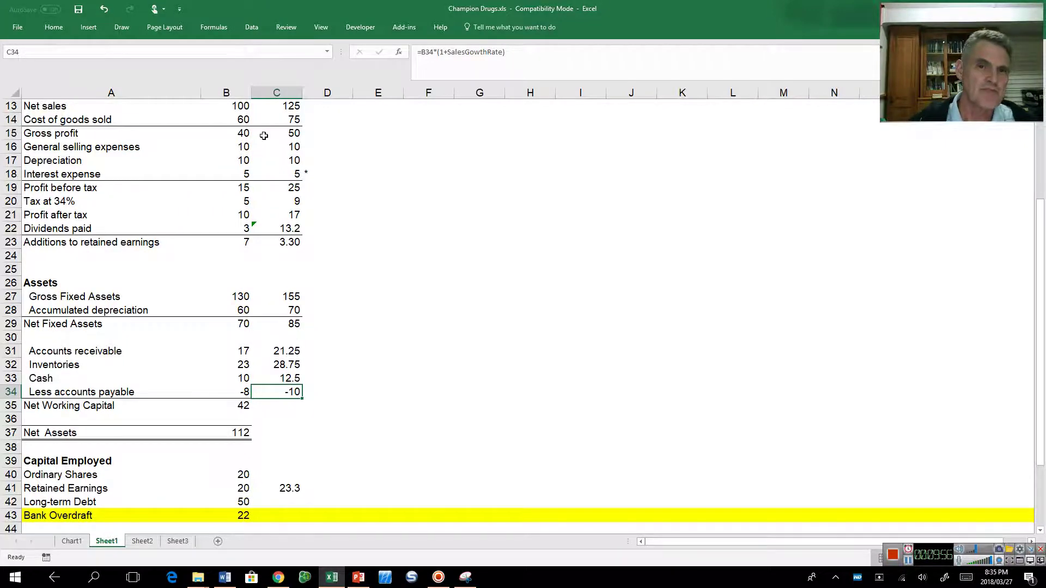
# Overwrite the 2019 cash growth formula in C33 with a fixed 5
pyautogui.scroll(4, 250, 170)
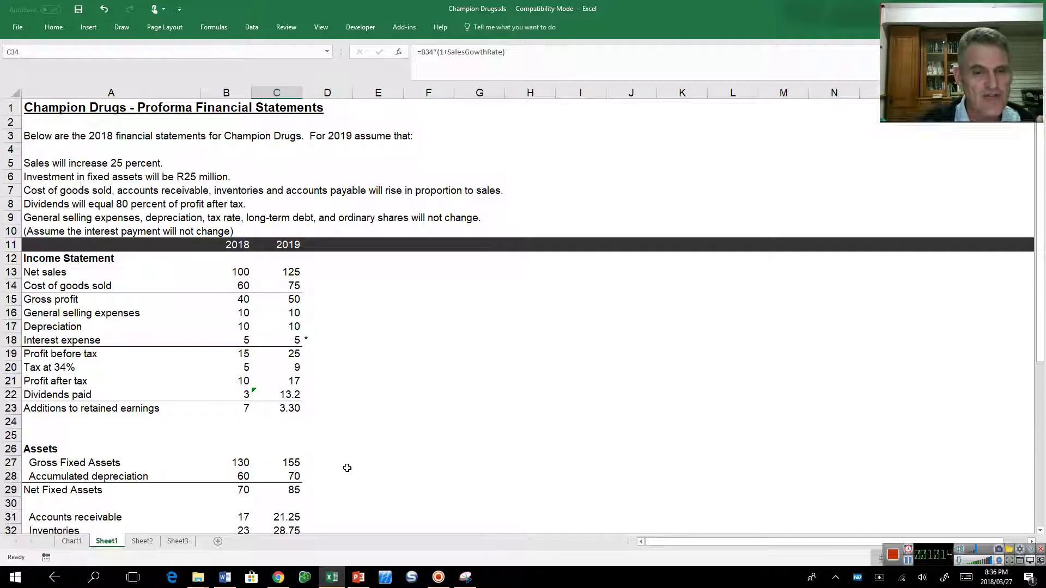
pyautogui.scroll(-5, 346, 467)
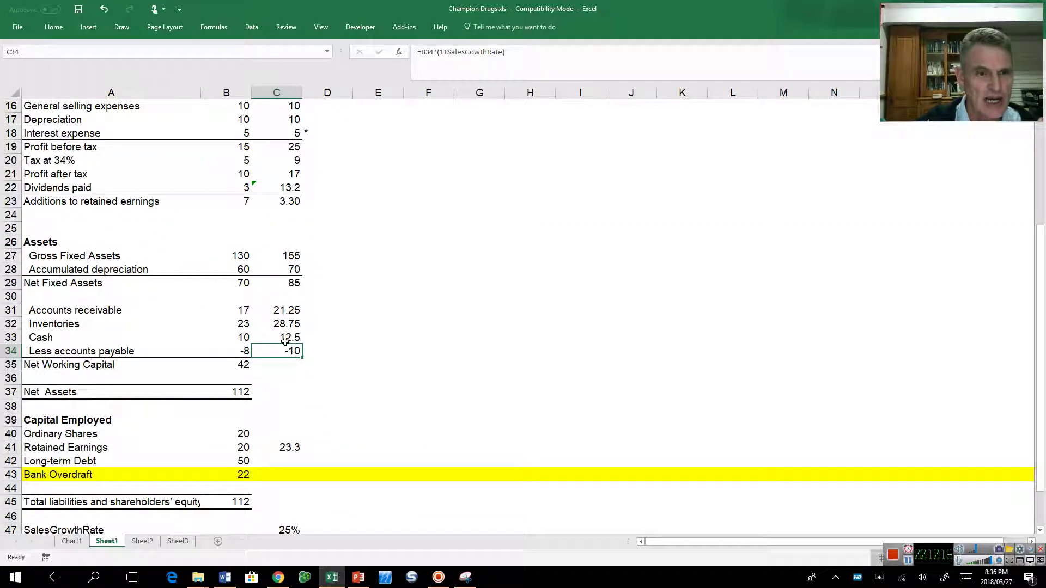
pyautogui.click(235, 337)
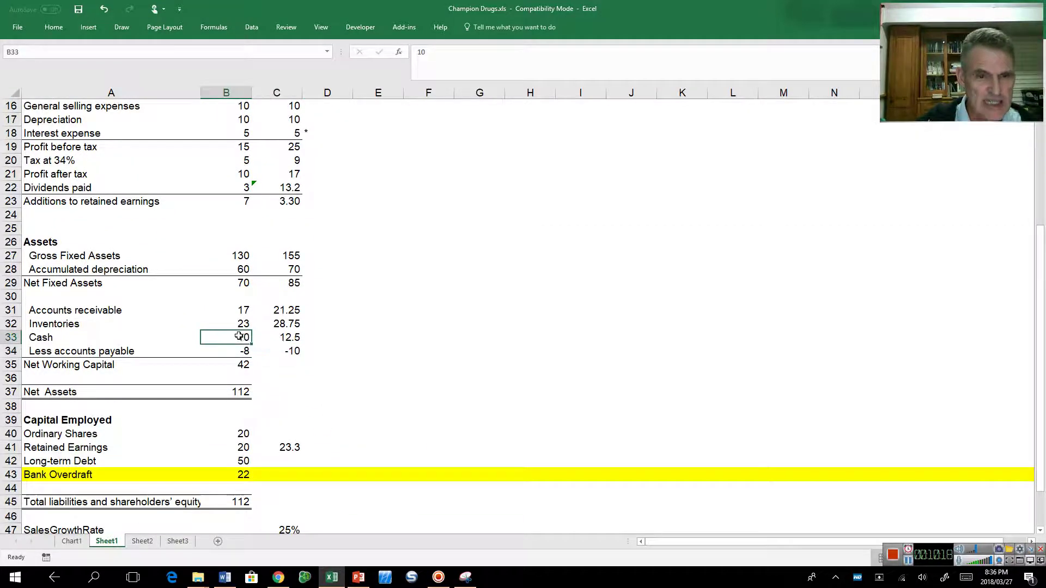
pyautogui.click(294, 337)
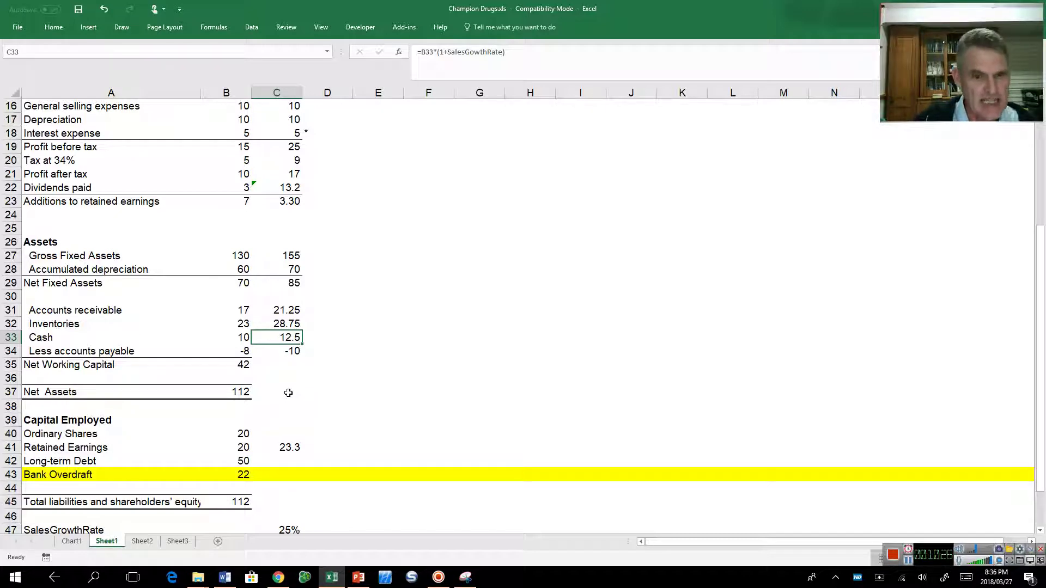
pyautogui.write('5')
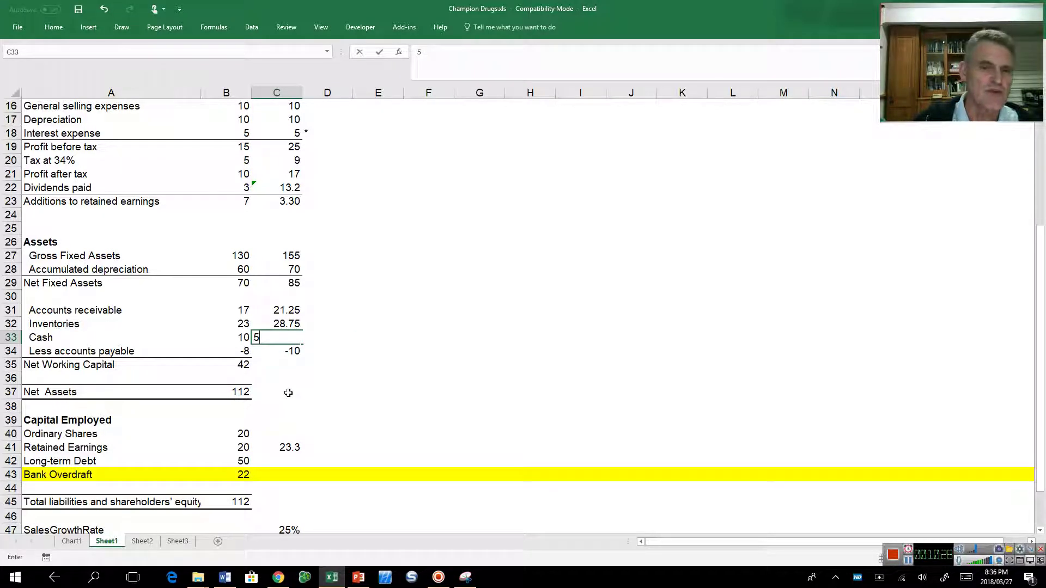
pyautogui.press('Return')
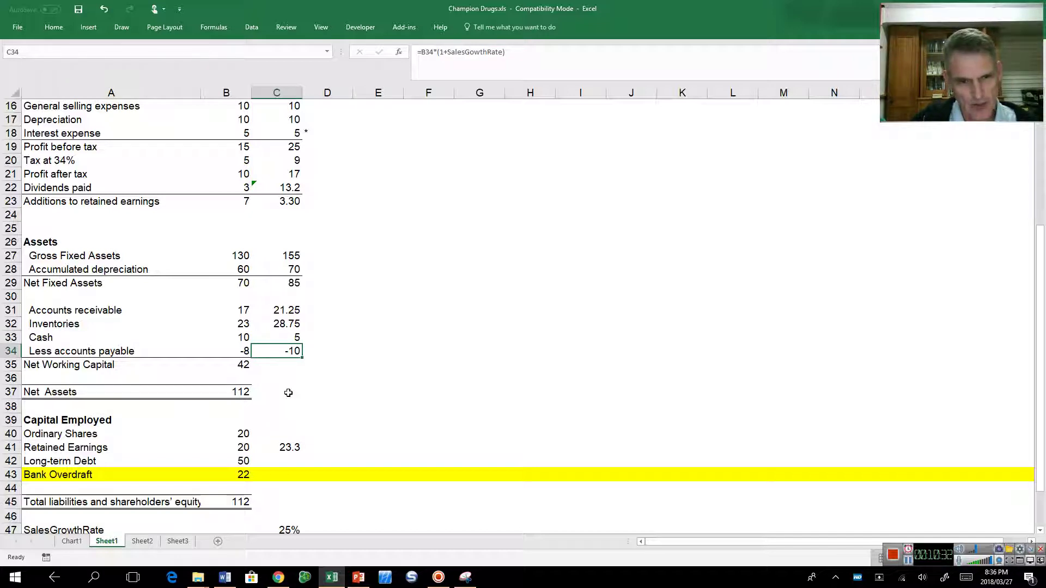
pyautogui.hotkey('alt', 'h')
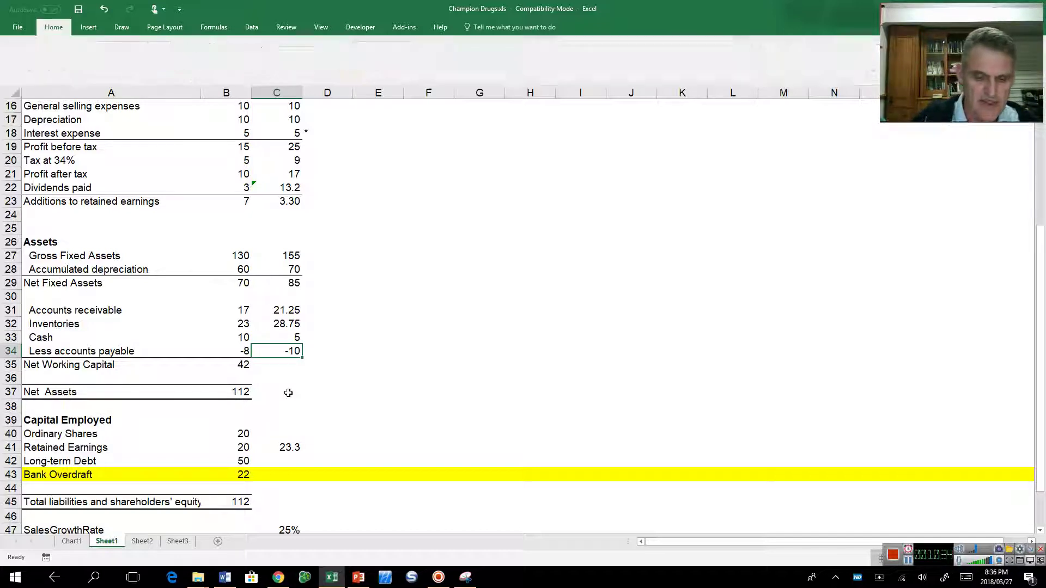
pyautogui.press('Escape')
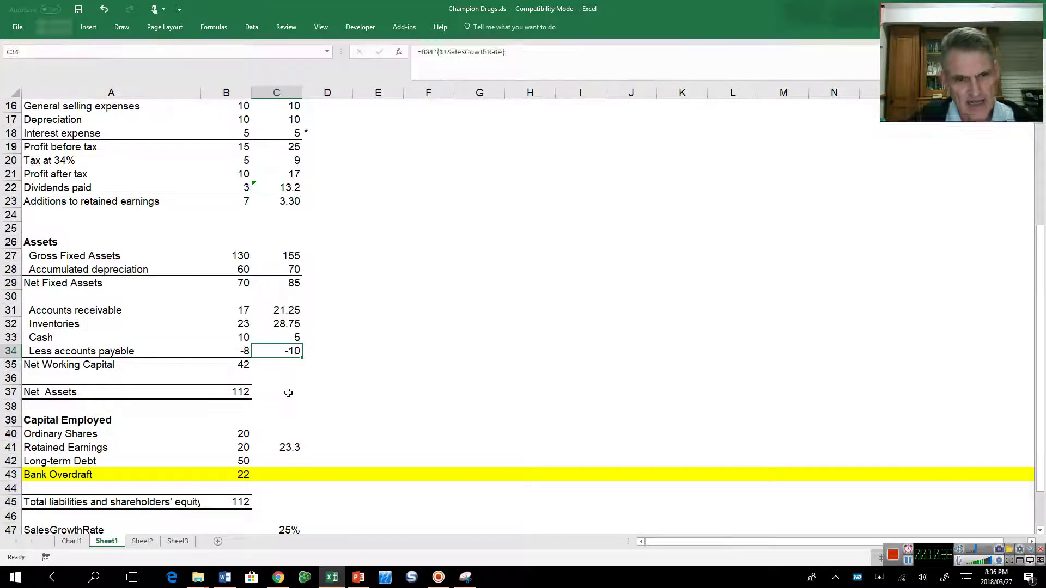
pyautogui.press('Down')
# Sum 2019 Net Working Capital in C35 to 45 and fill Net Assets in C37 to 130
pyautogui.hotkey('alt', '=')
pyautogui.hotkey('alt', '=')
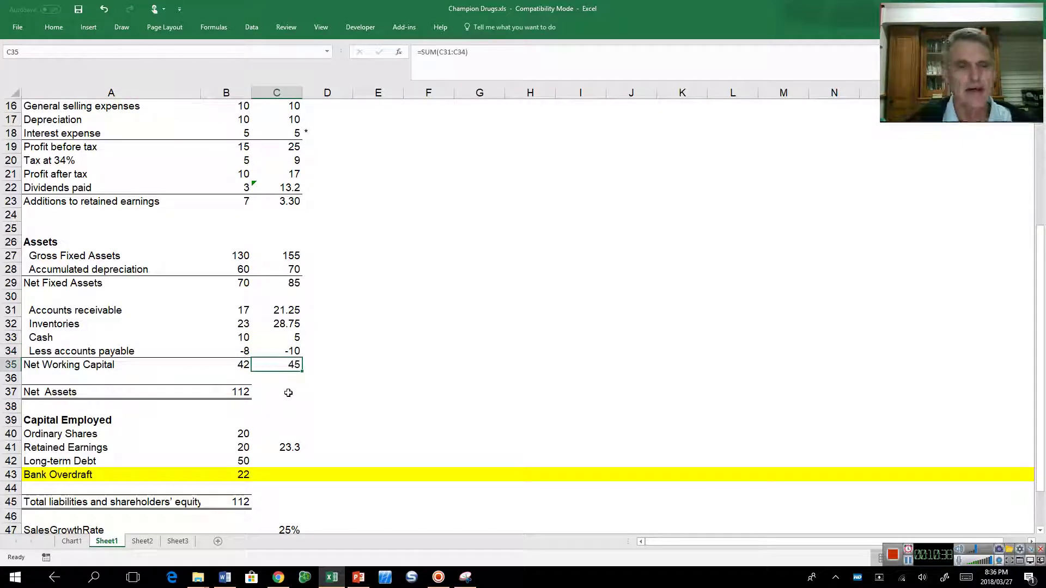
pyautogui.press('Down')
pyautogui.press('Down')
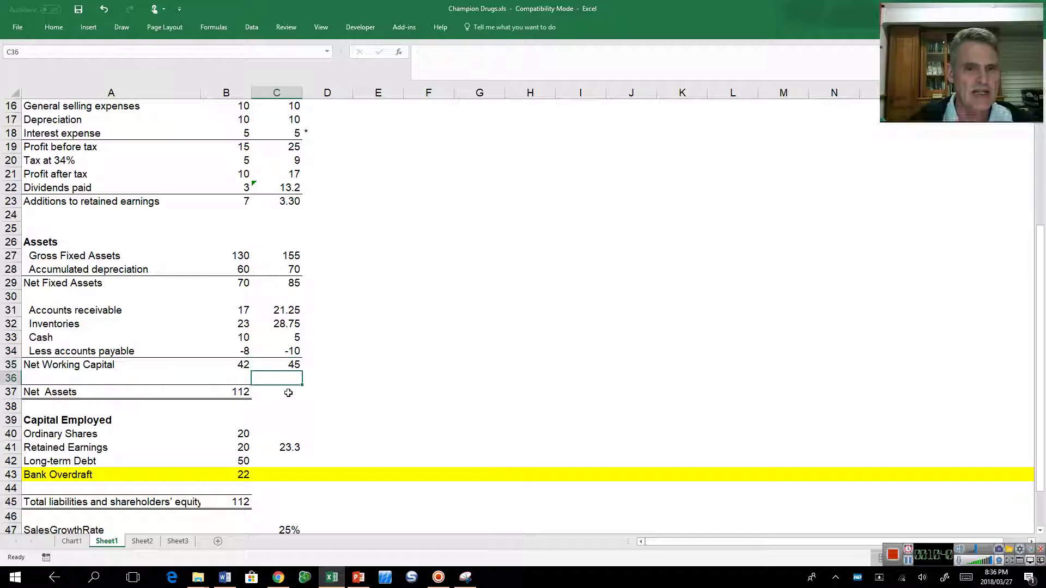
pyautogui.hotkey('ctrl', 'r')
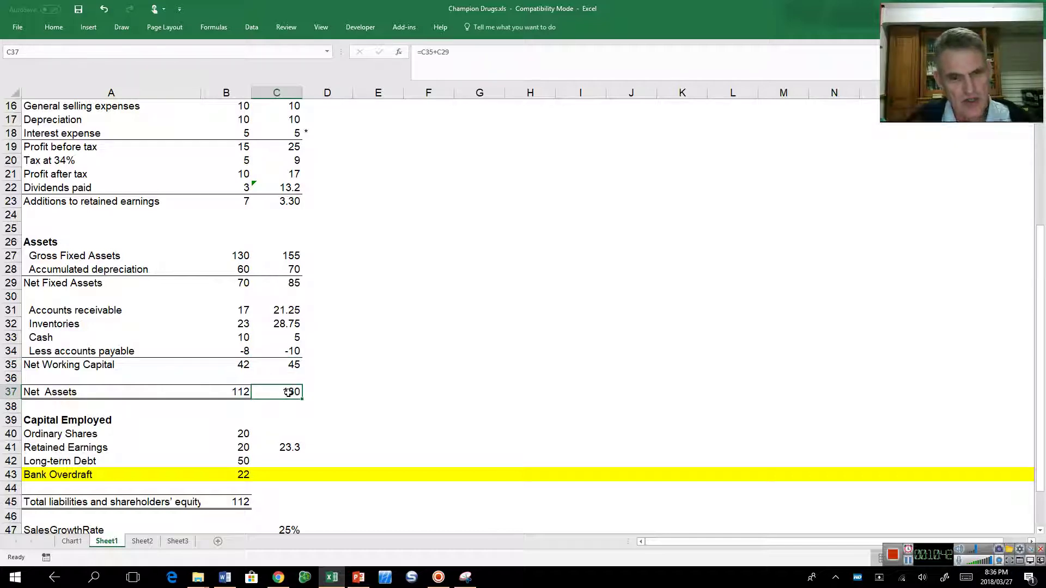
pyautogui.press('Left')
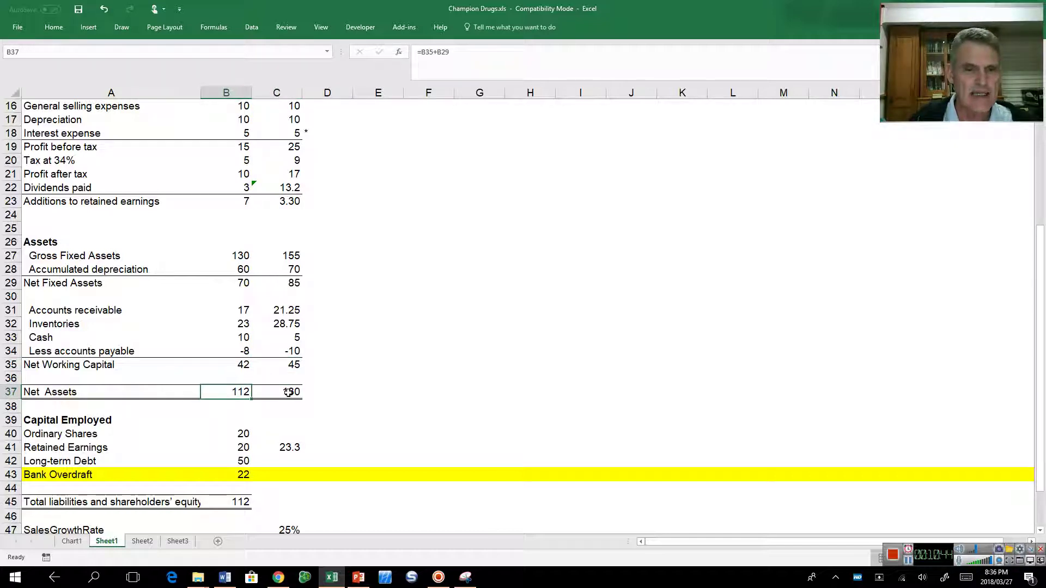
pyautogui.press('Right')
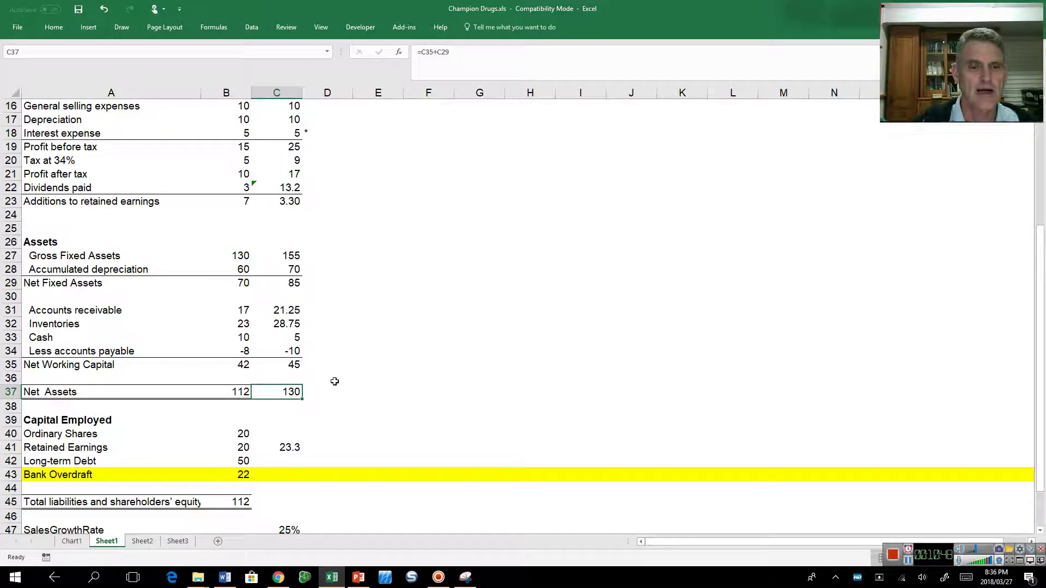
# Carry over Ordinary Shares 20 and Long-term Debt 50 into C40 and C42 with =B40 and =B42
pyautogui.scroll(-5, 334, 381)
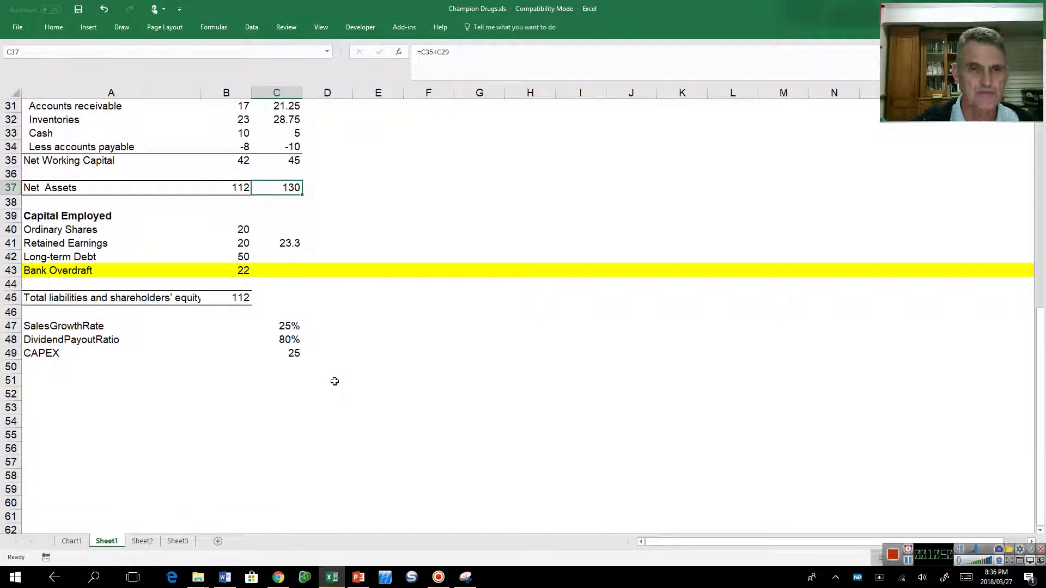
pyautogui.click(285, 230)
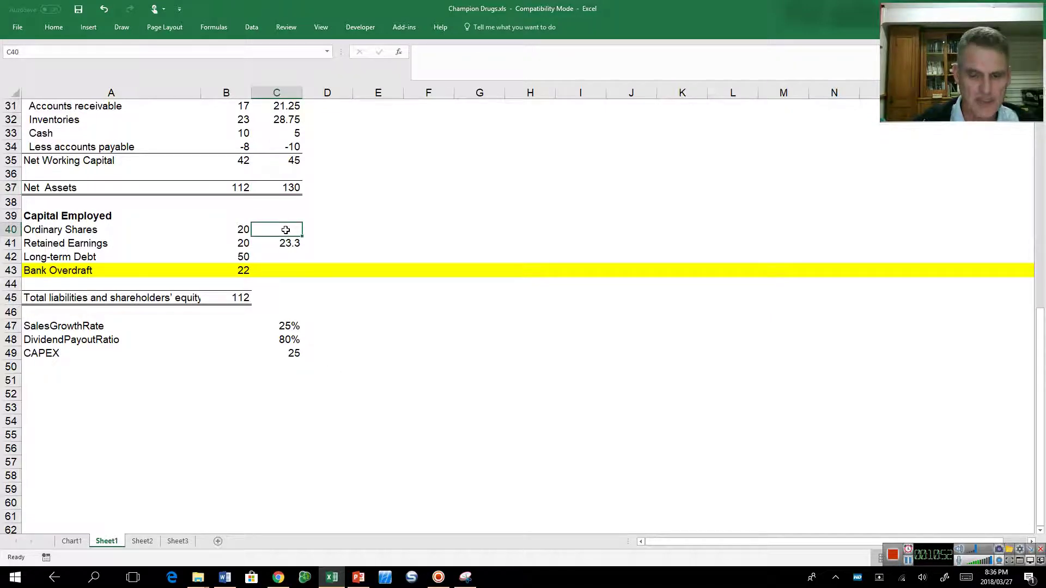
pyautogui.write('=')
pyautogui.press('Left')
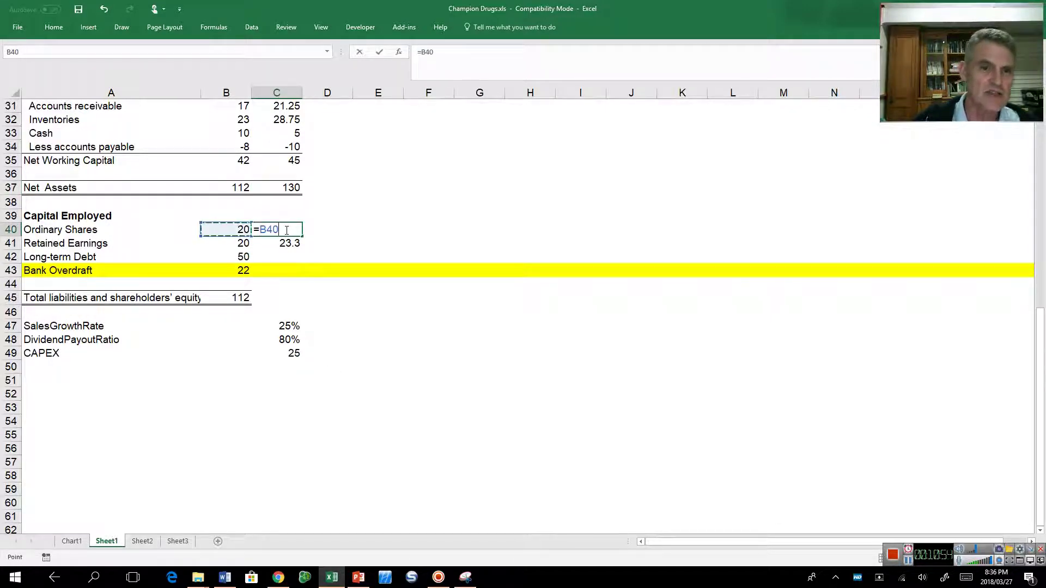
pyautogui.press('Return')
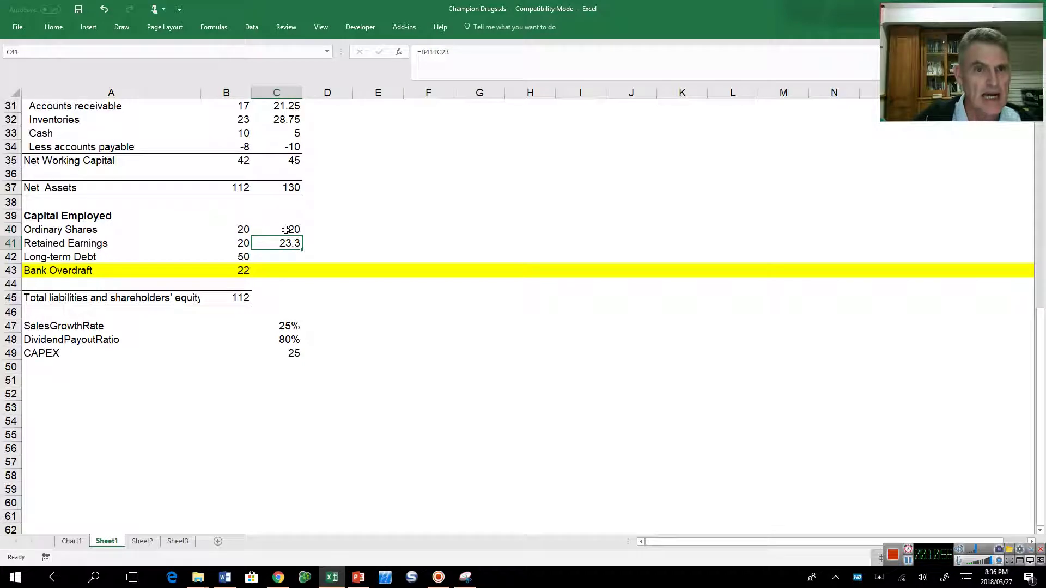
pyautogui.press('Down')
pyautogui.write('=')
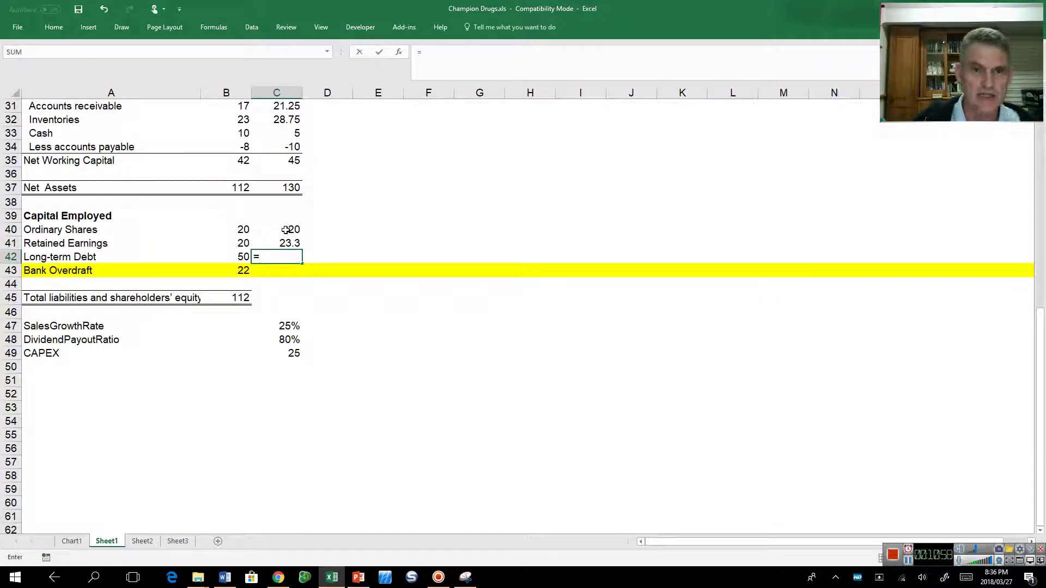
pyautogui.press('Left')
pyautogui.press('Return')
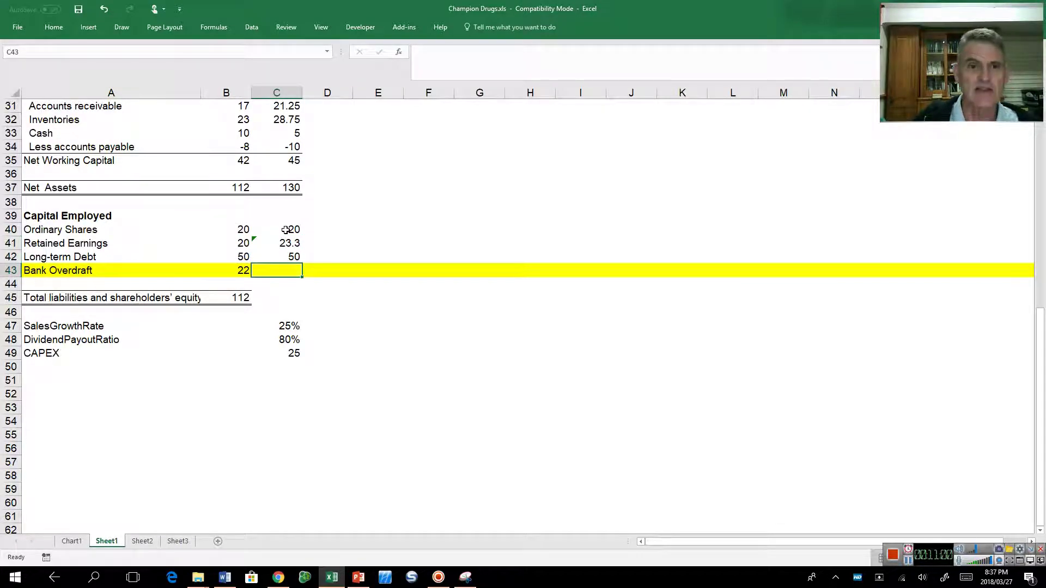
# Total C40:C44 with AutoSum in C45, giving 93
pyautogui.press('Left')
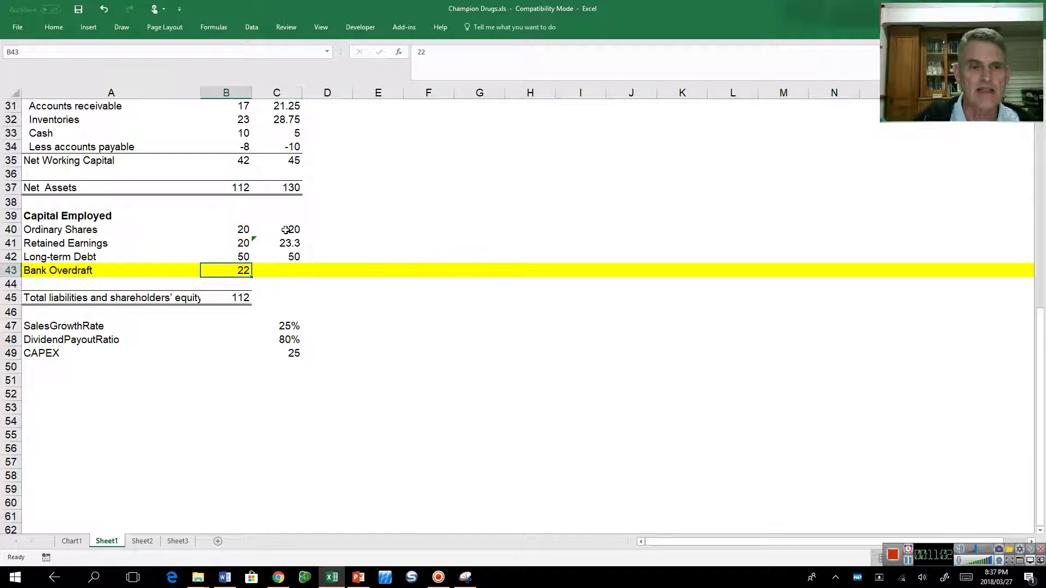
pyautogui.press('Right')
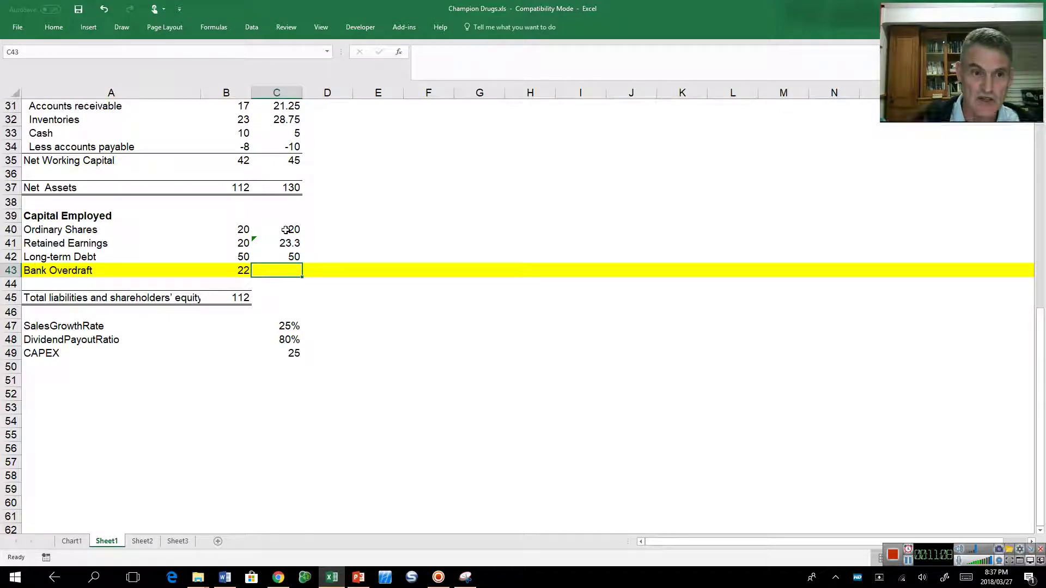
pyautogui.press('Down')
pyautogui.press('Down')
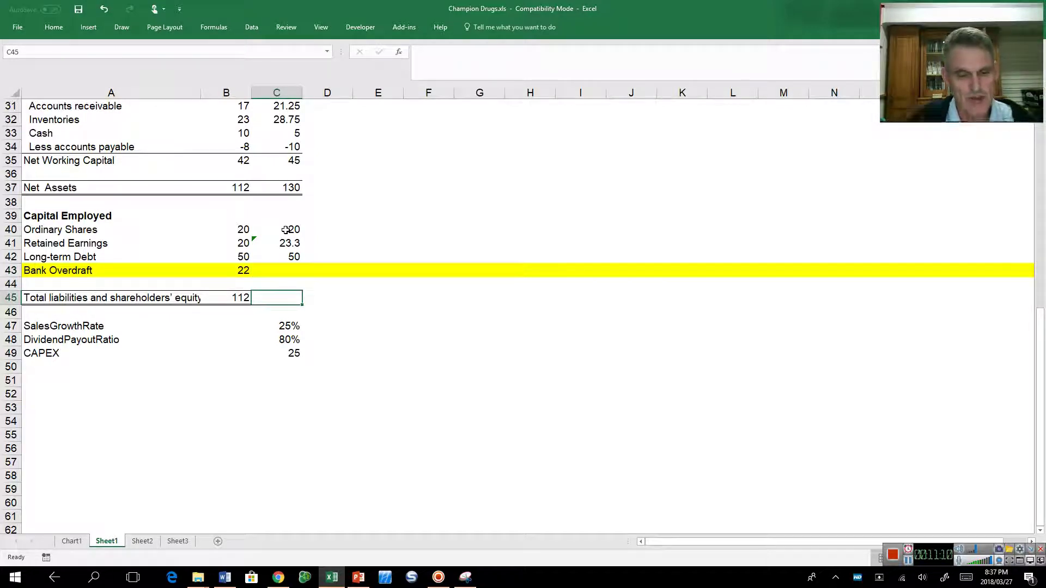
pyautogui.hotkey('alt', '=')
pyautogui.hotkey('ctrl', 'Return')
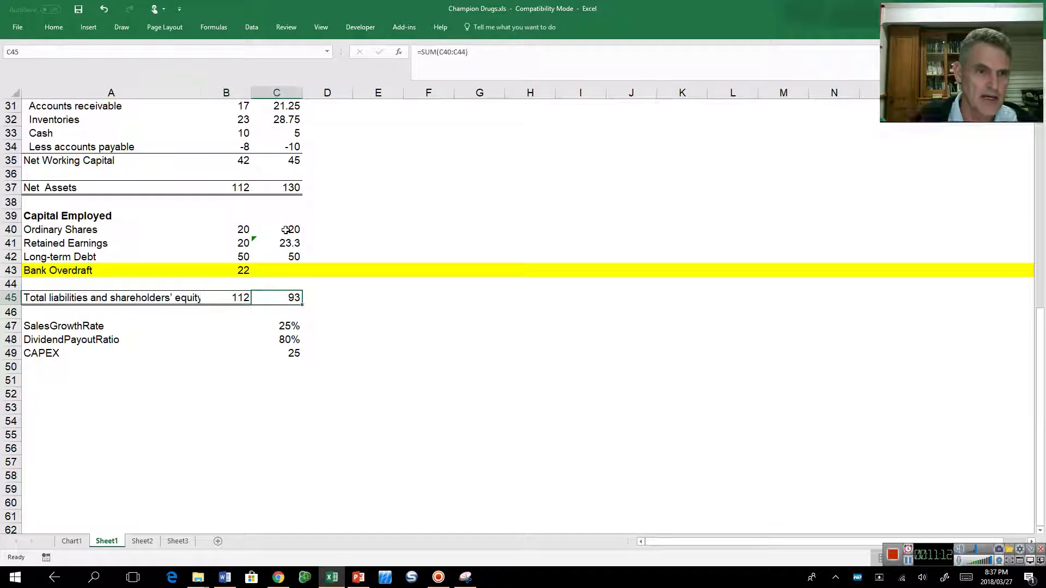
pyautogui.press('F2')
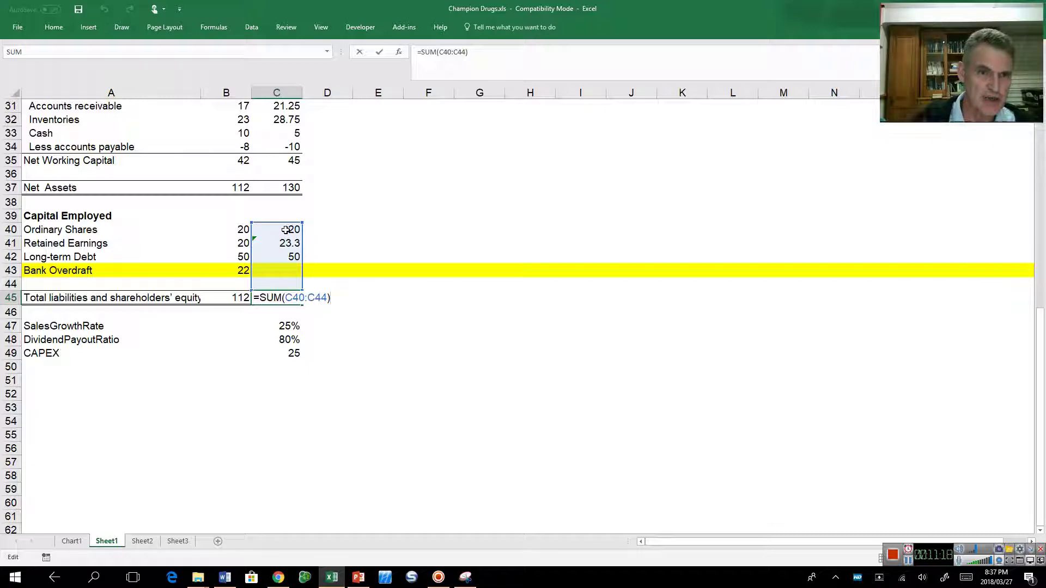
pyautogui.press('Return')
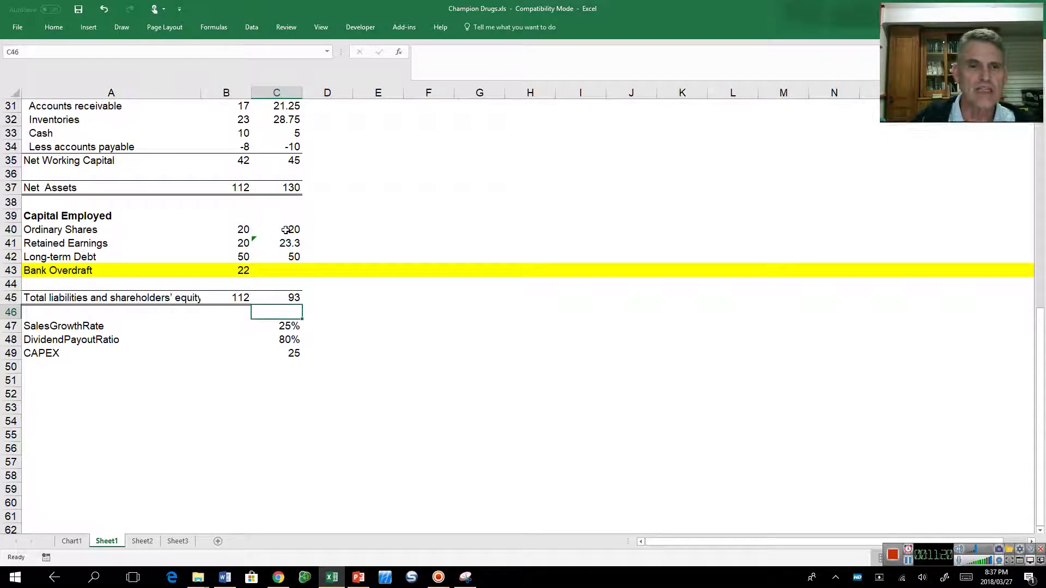
pyautogui.click(279, 189)
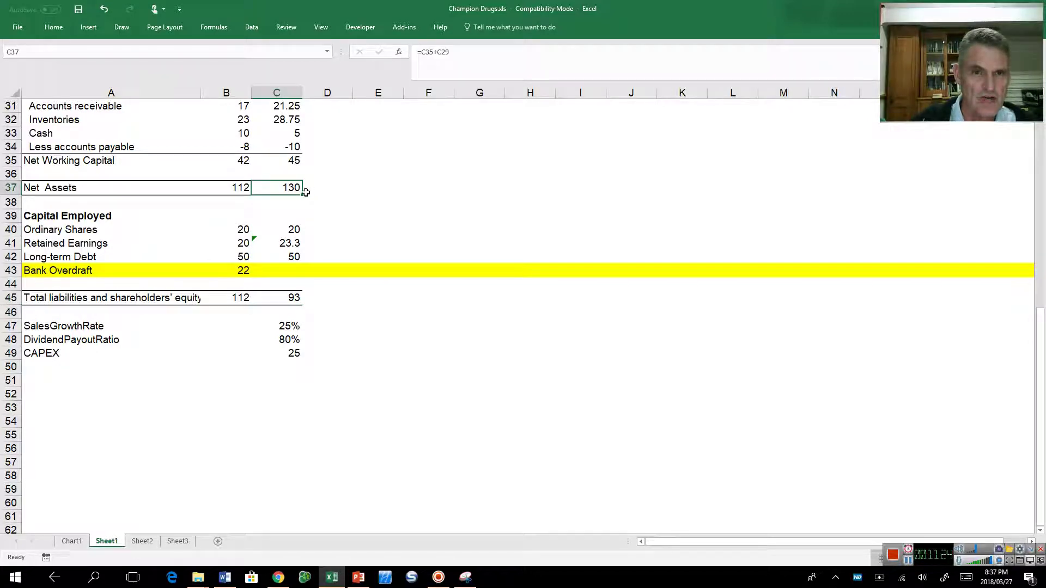
pyautogui.click(288, 299)
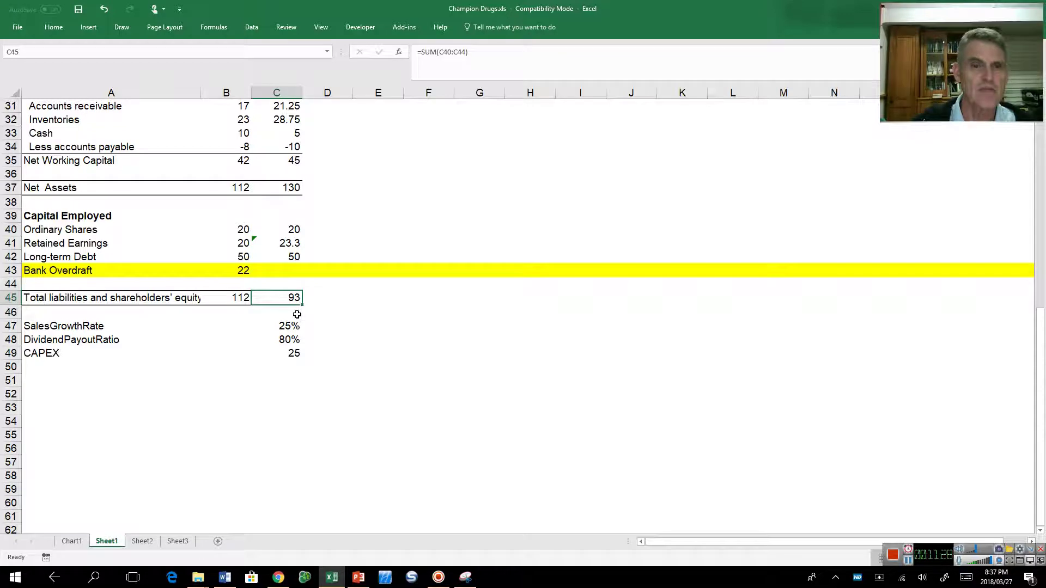
# Enter =C37-SUM(C40:C42) in C43 so the bank overdraft shows 37 and the total 130
pyautogui.click(288, 269)
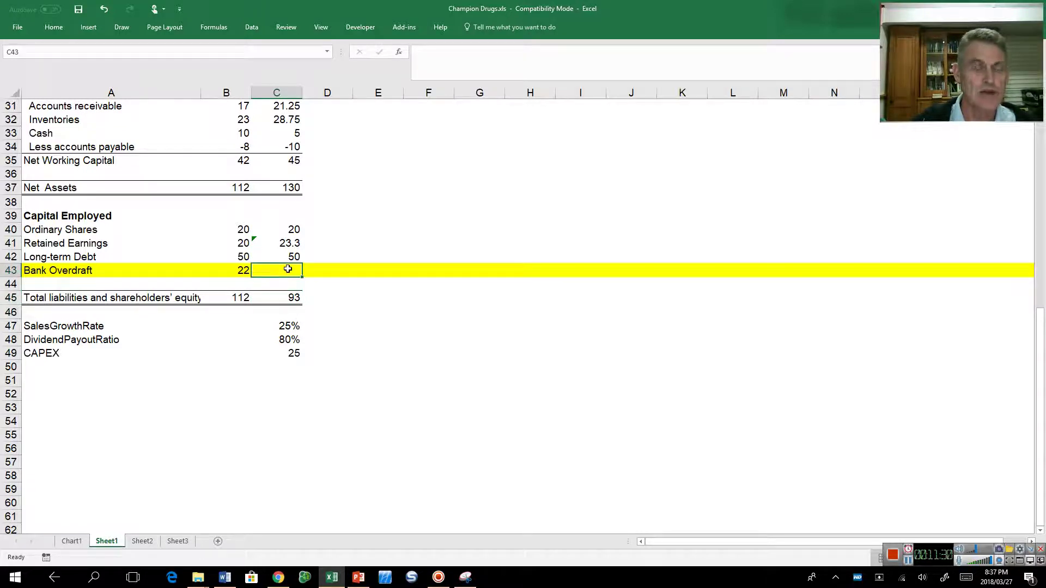
pyautogui.write('=')
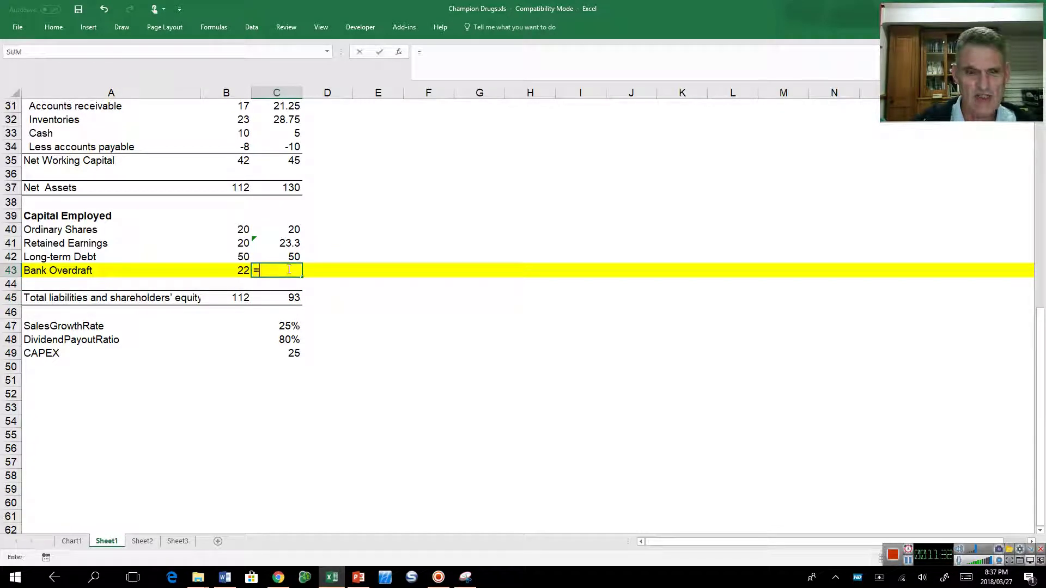
pyautogui.click(297, 188)
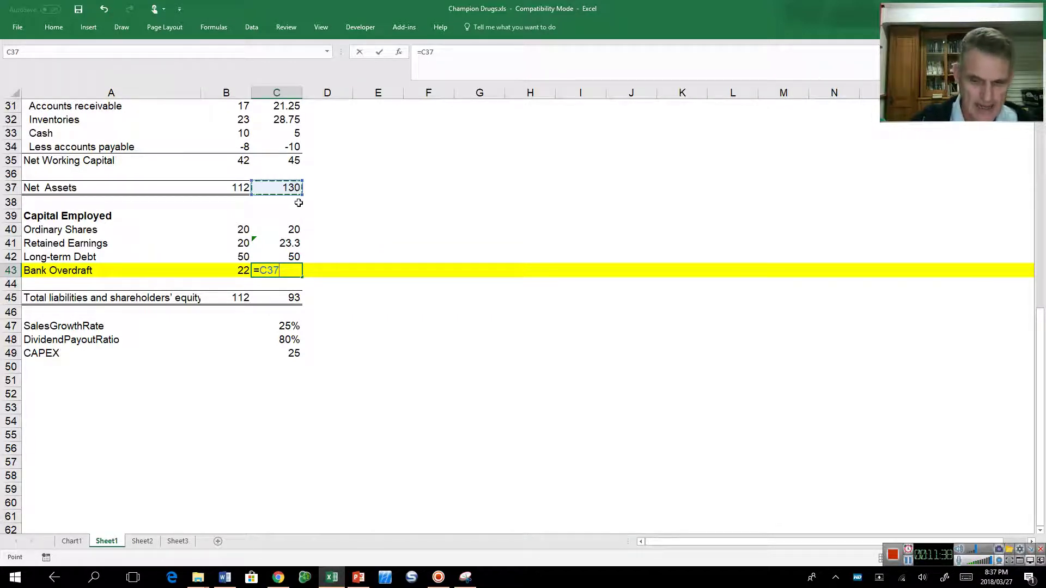
pyautogui.write('-sum(')
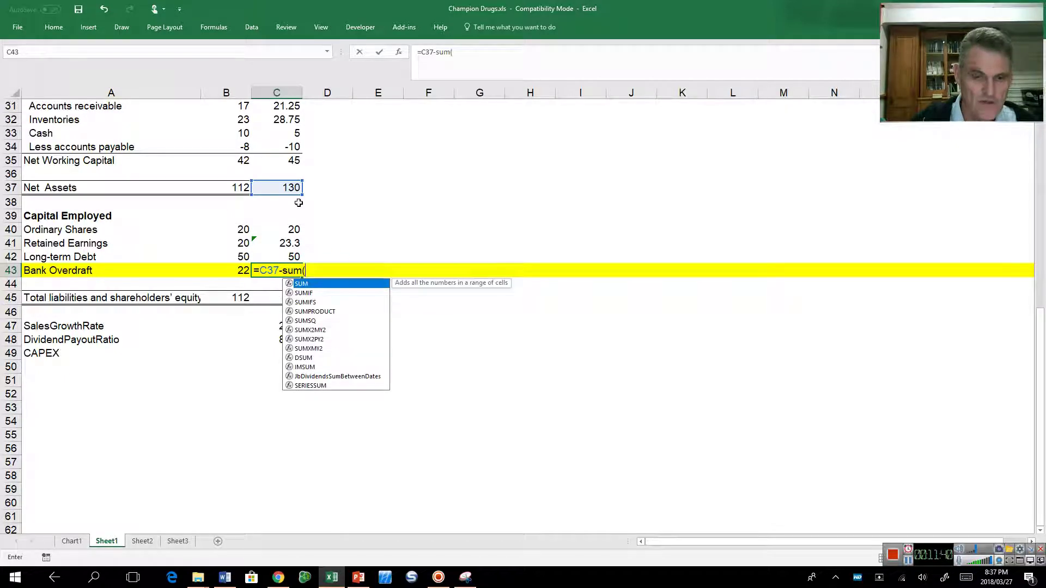
pyautogui.moveTo(288, 231); pyautogui.dragTo(287, 254)
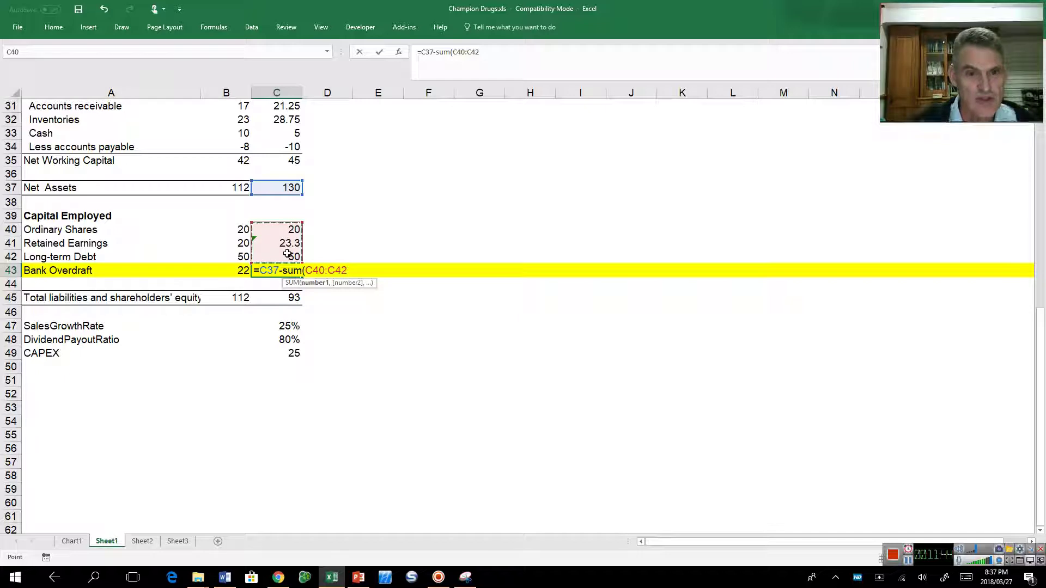
pyautogui.write(')')
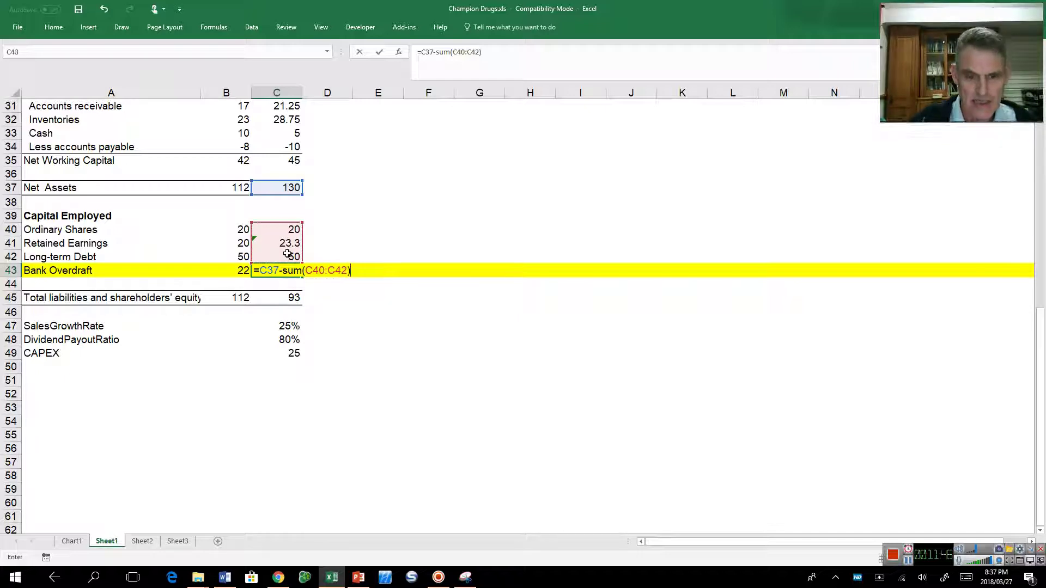
pyautogui.press('Return')
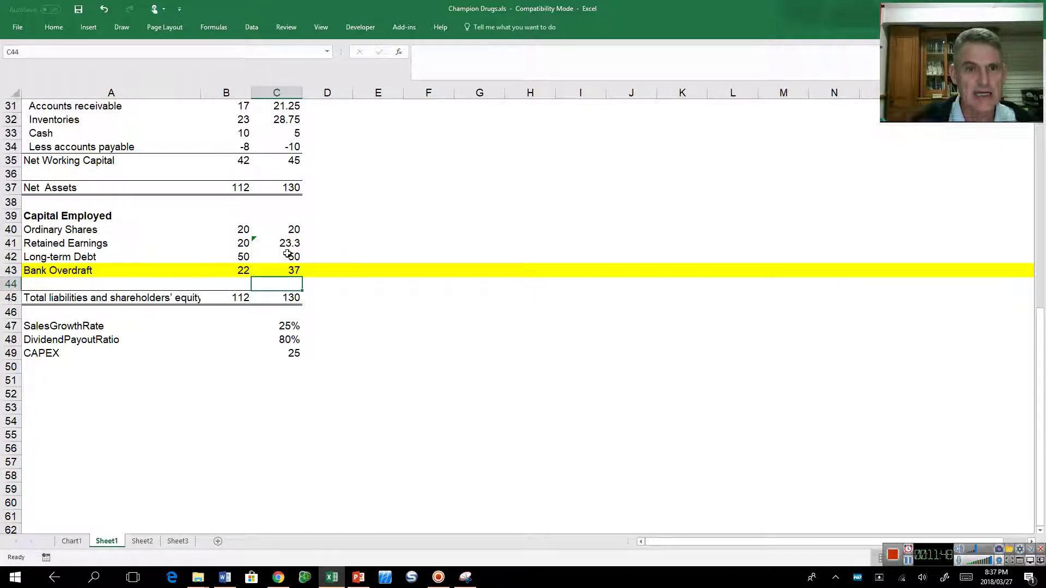
pyautogui.press('Down')
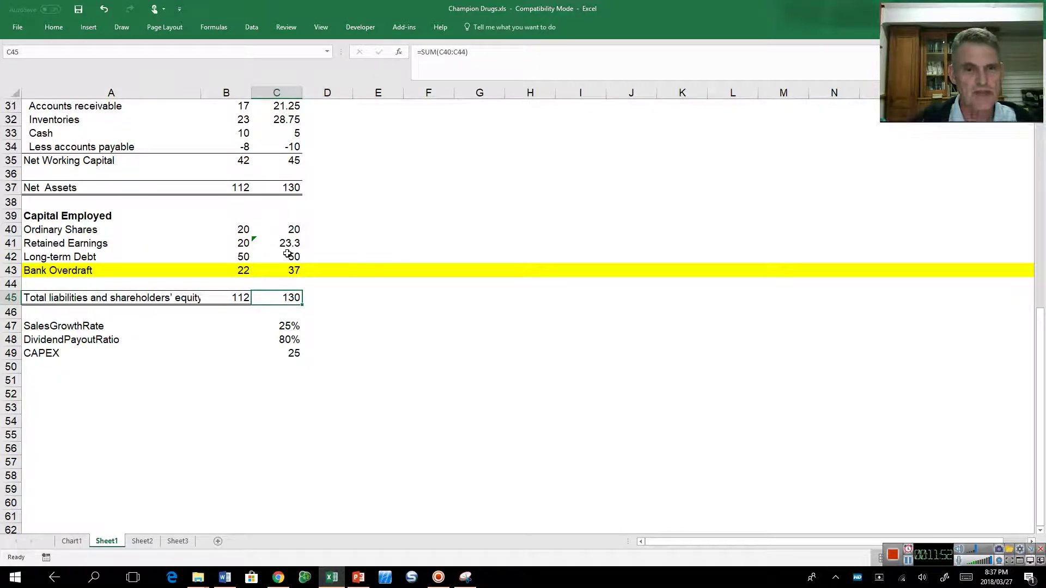
pyautogui.press('Up')
pyautogui.press('Up')
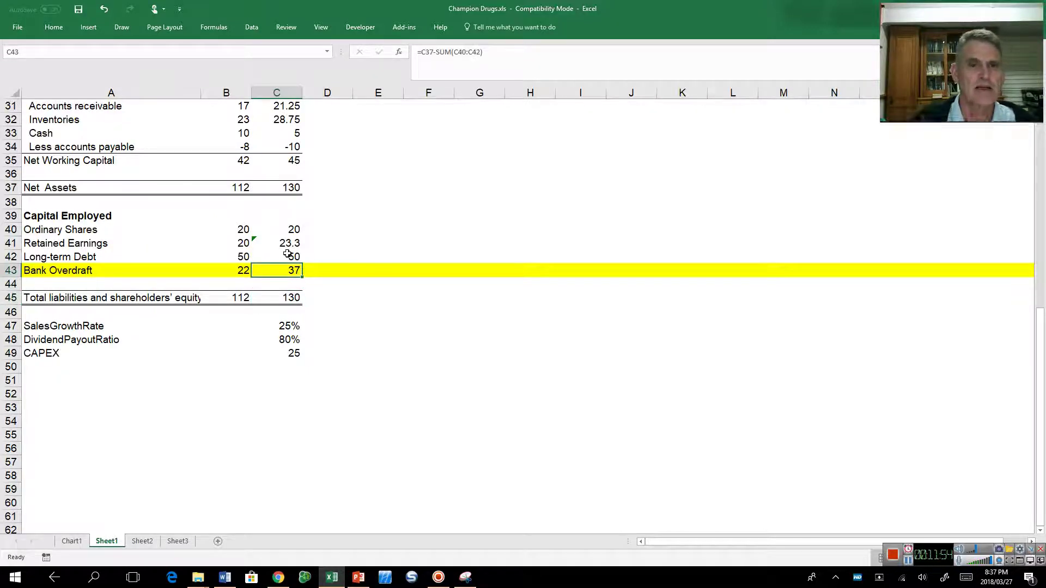
pyautogui.press('Left')
pyautogui.press('Right')
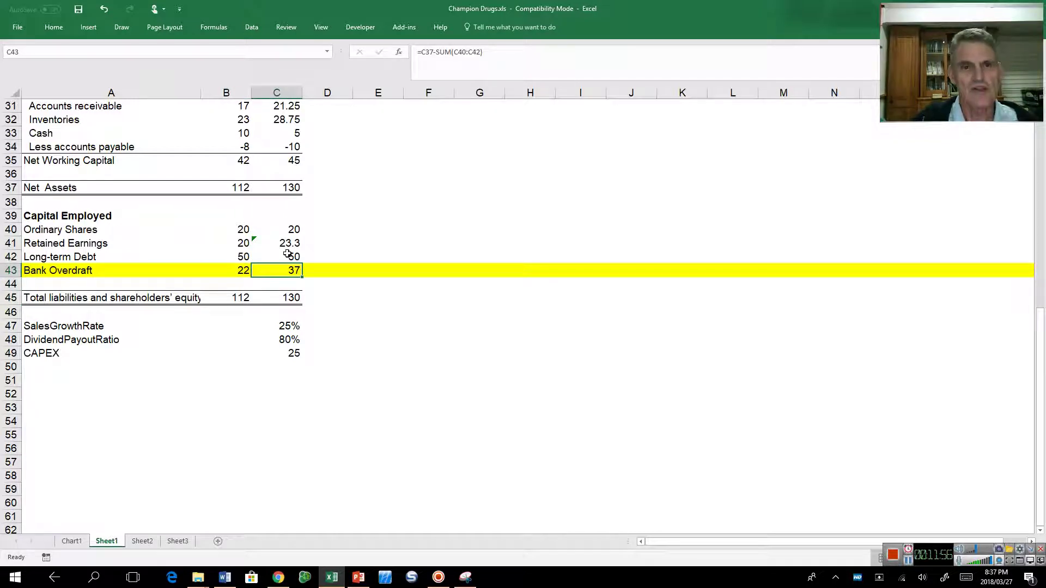
pyautogui.press('Left')
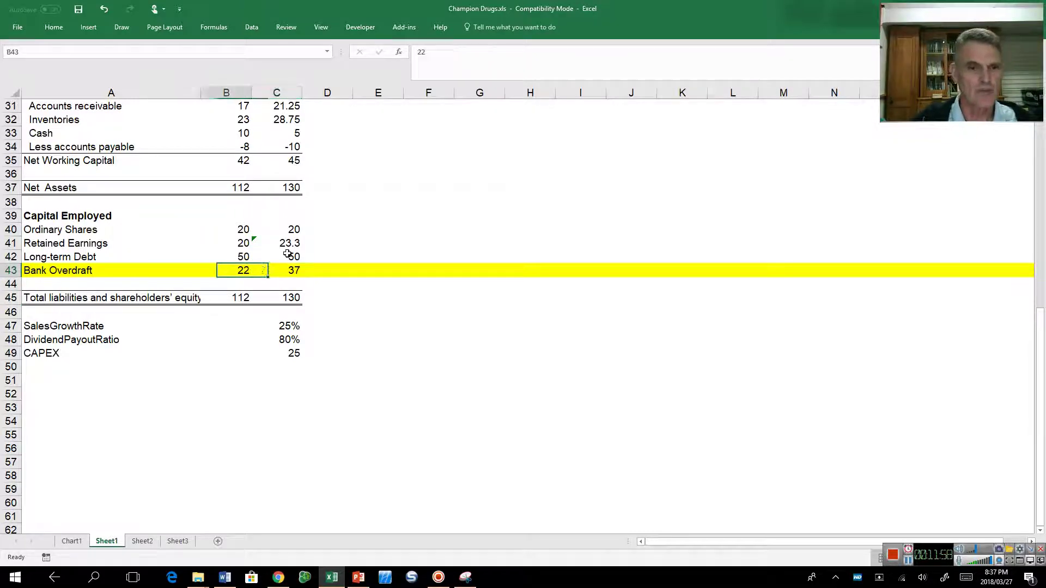
pyautogui.press('Right')
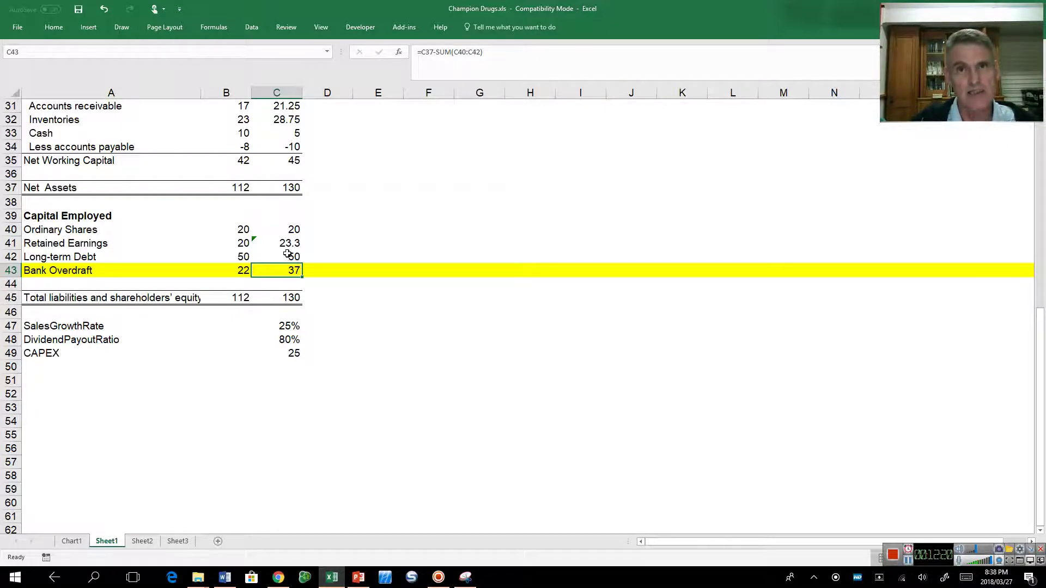
pyautogui.press('Left')
pyautogui.press('Right')
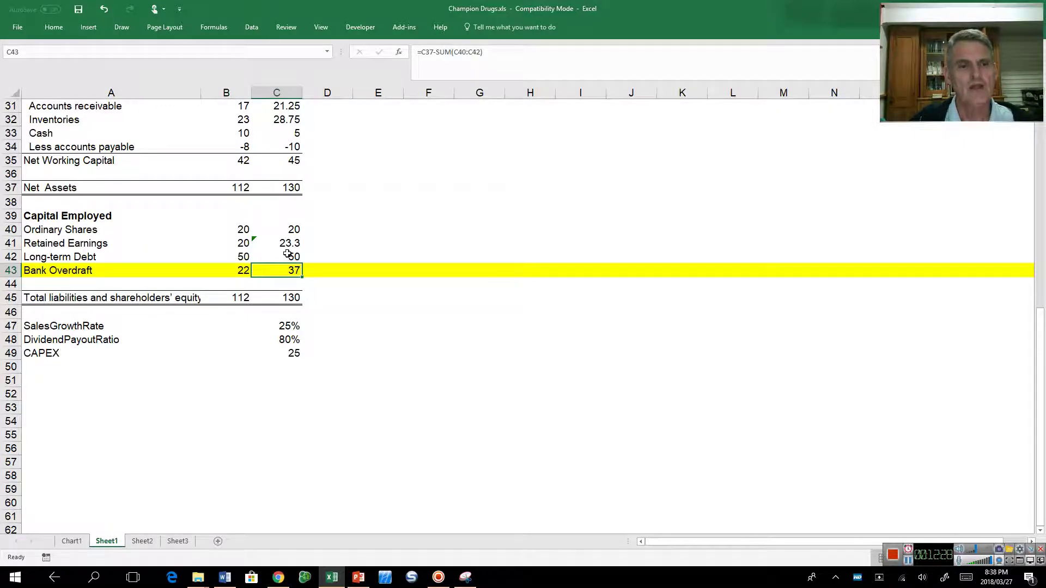
pyautogui.press('Down')
pyautogui.press('Down')
pyautogui.press('Down')
pyautogui.press('Down')
pyautogui.press('Down')
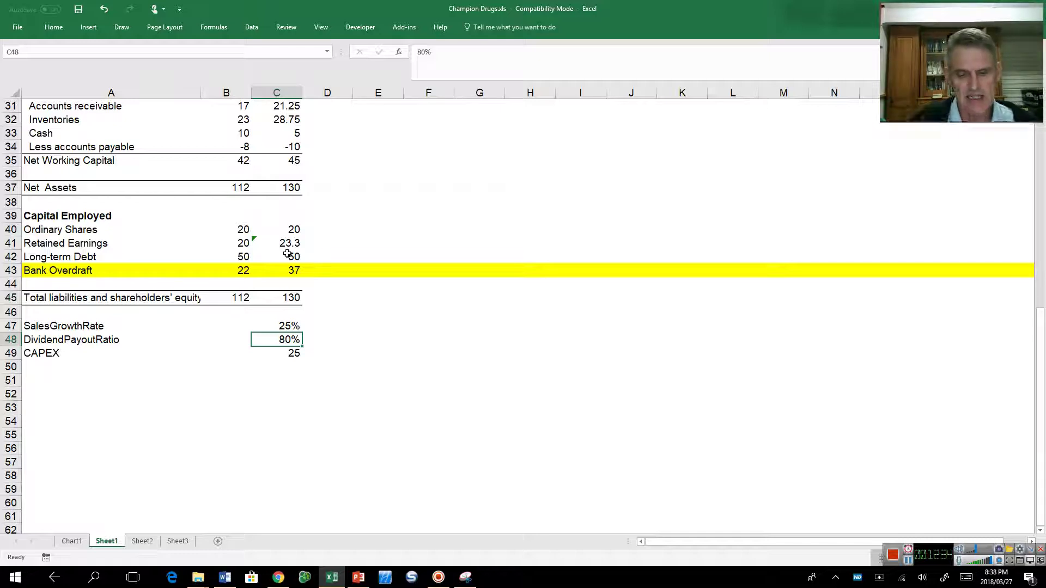
pyautogui.write('30')
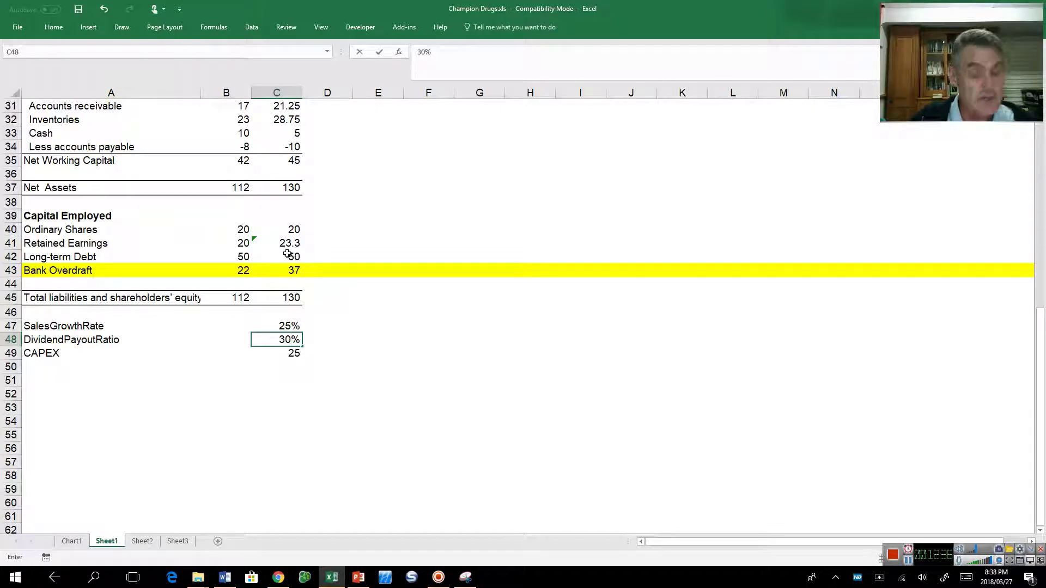
pyautogui.press('Return')
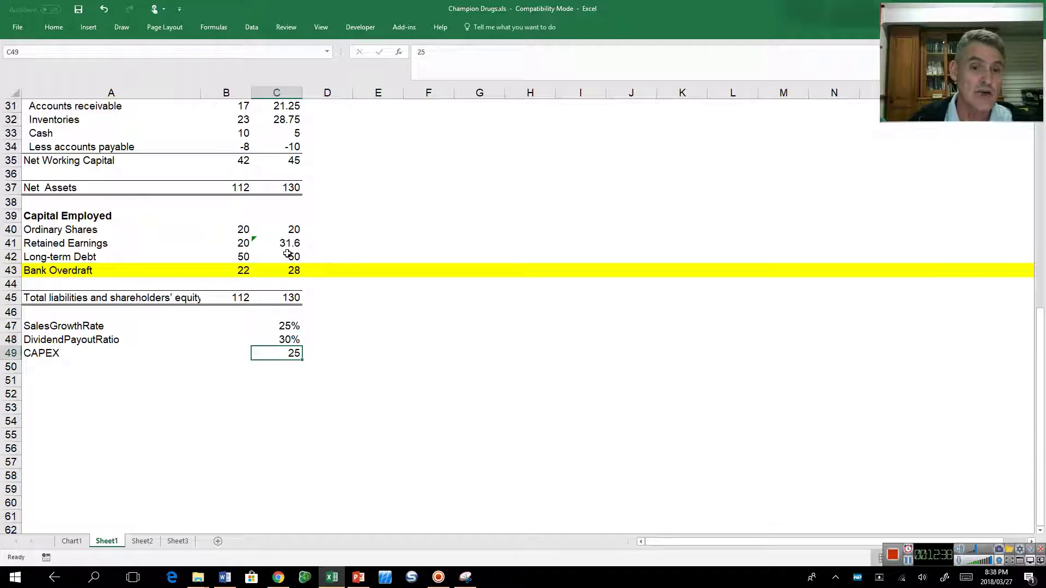
pyautogui.press('Up')
pyautogui.press('Up')
pyautogui.press('Up')
pyautogui.press('Up')
pyautogui.press('Up')
pyautogui.press('Up')
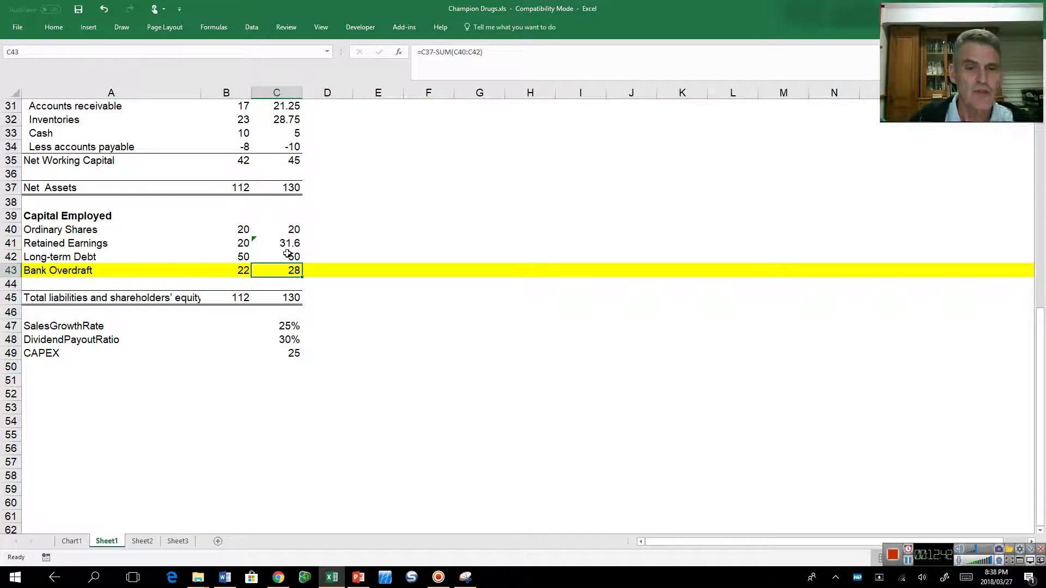
pyautogui.press('Down')
pyautogui.press('Down')
pyautogui.press('Down')
pyautogui.press('Down')
pyautogui.press('Down')
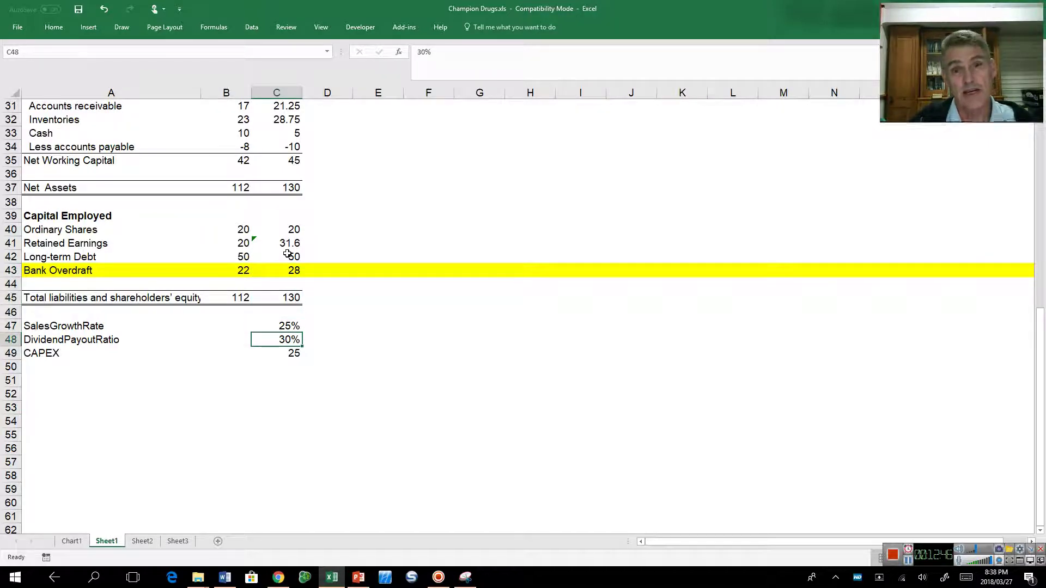
pyautogui.press('Down')
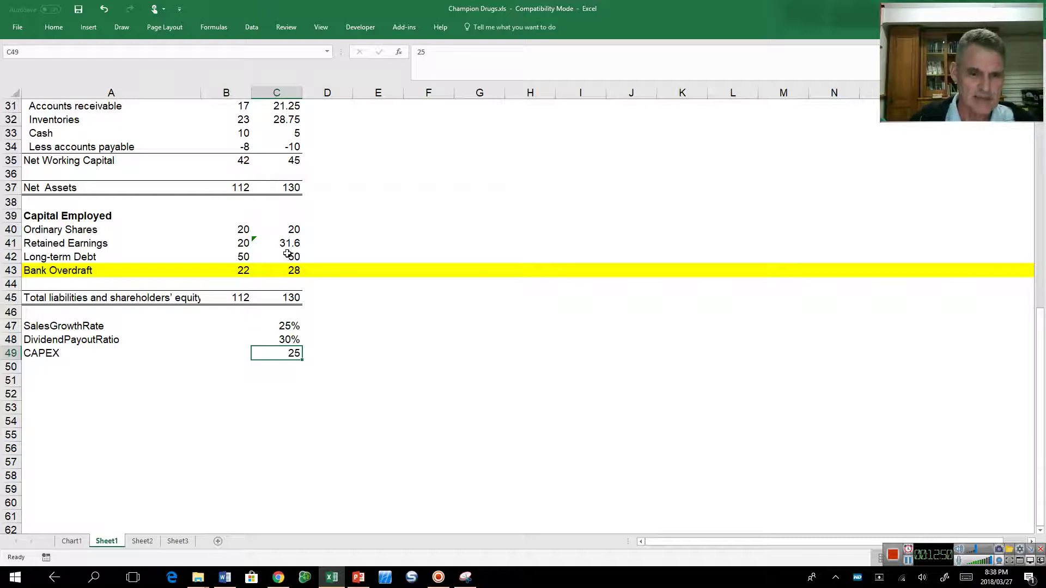
pyautogui.write('15')
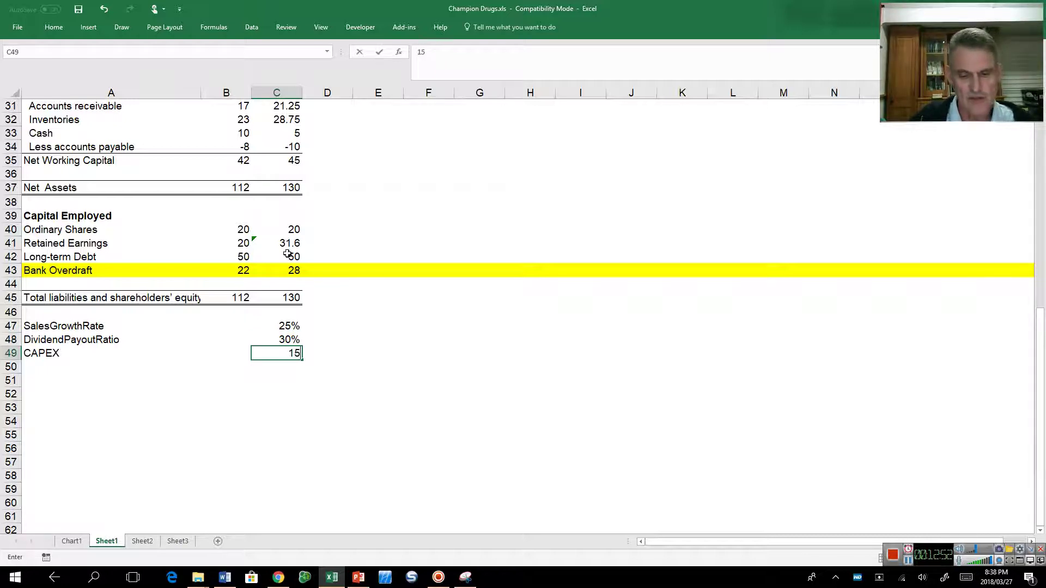
pyautogui.press('Return')
pyautogui.press('Up')
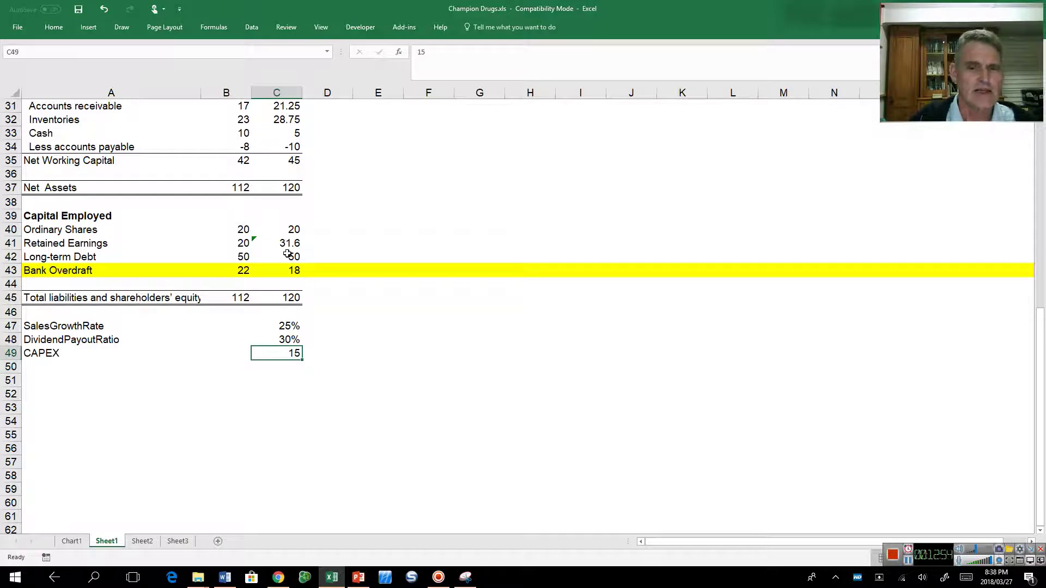
pyautogui.write('25')
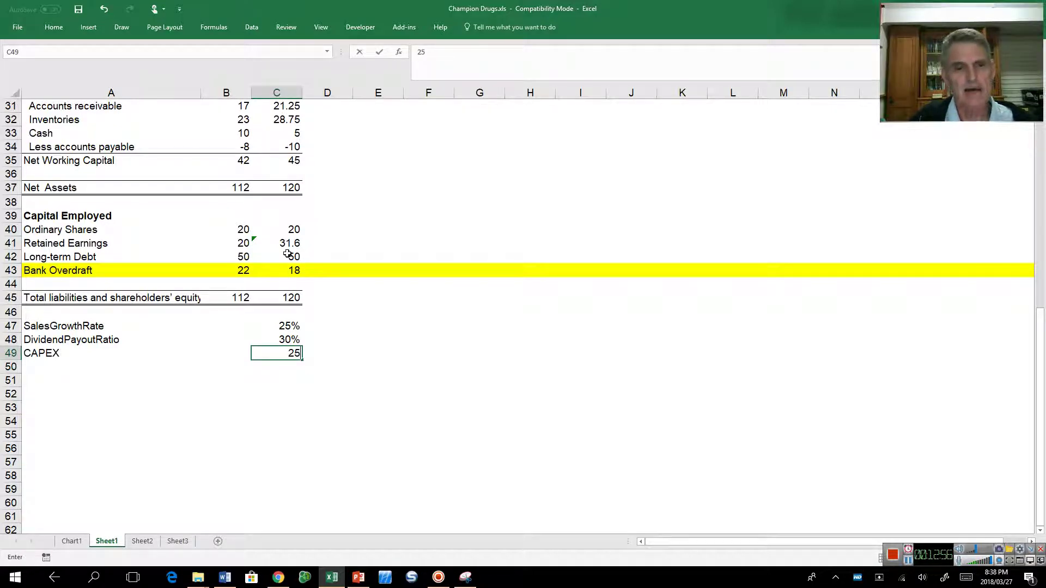
pyautogui.press('Return')
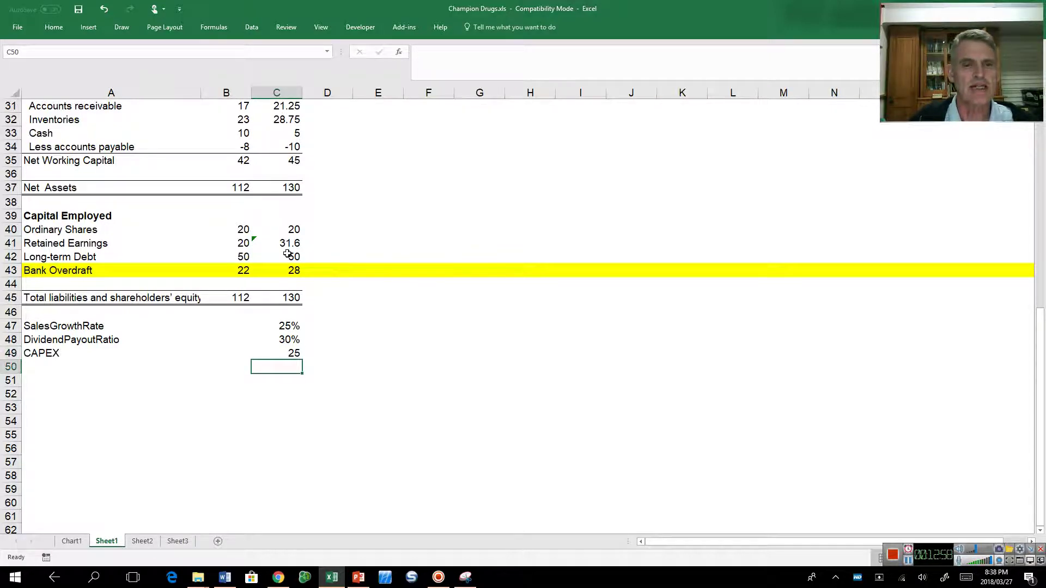
pyautogui.press('Up')
pyautogui.press('Up')
pyautogui.press('Up')
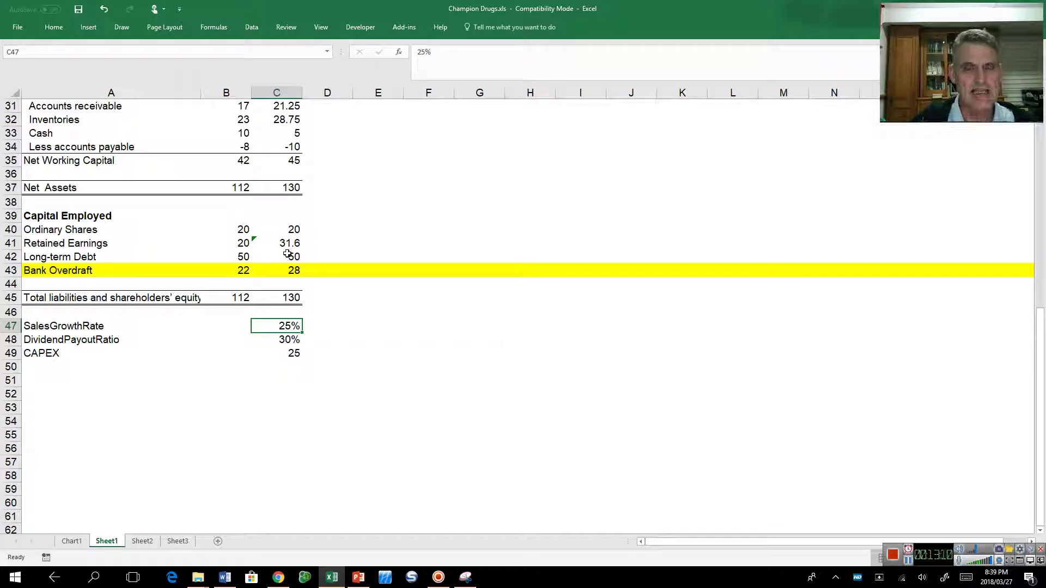
pyautogui.write('10')
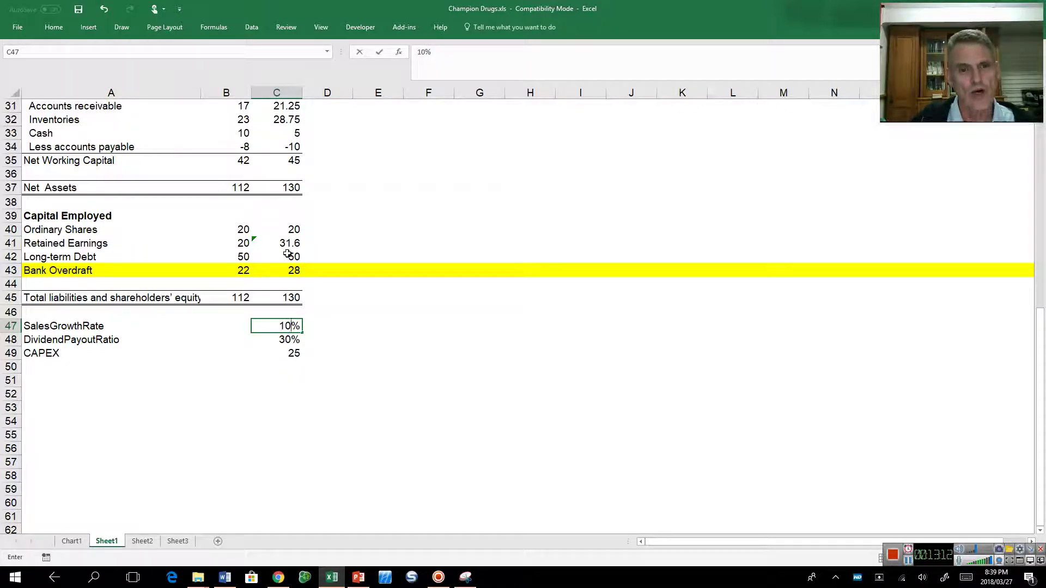
pyautogui.press('Return')
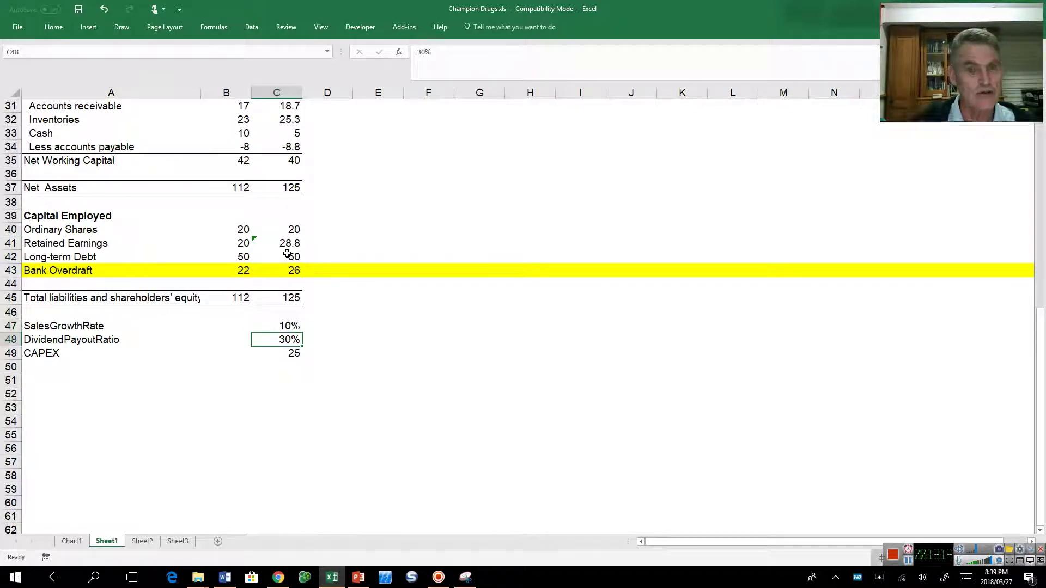
pyautogui.press('Up')
pyautogui.write('50')
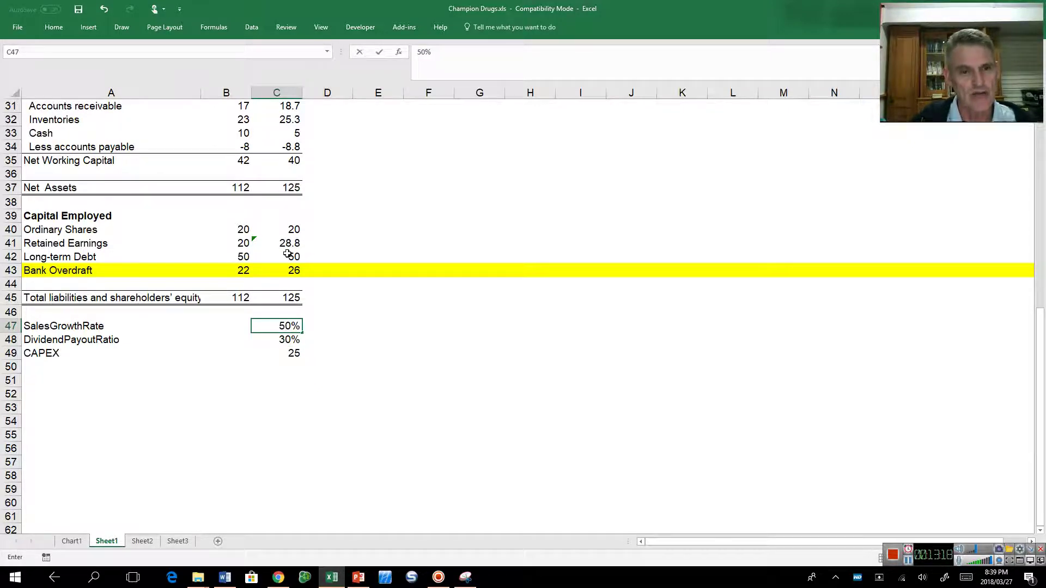
pyautogui.press('Return')
pyautogui.press('Up')
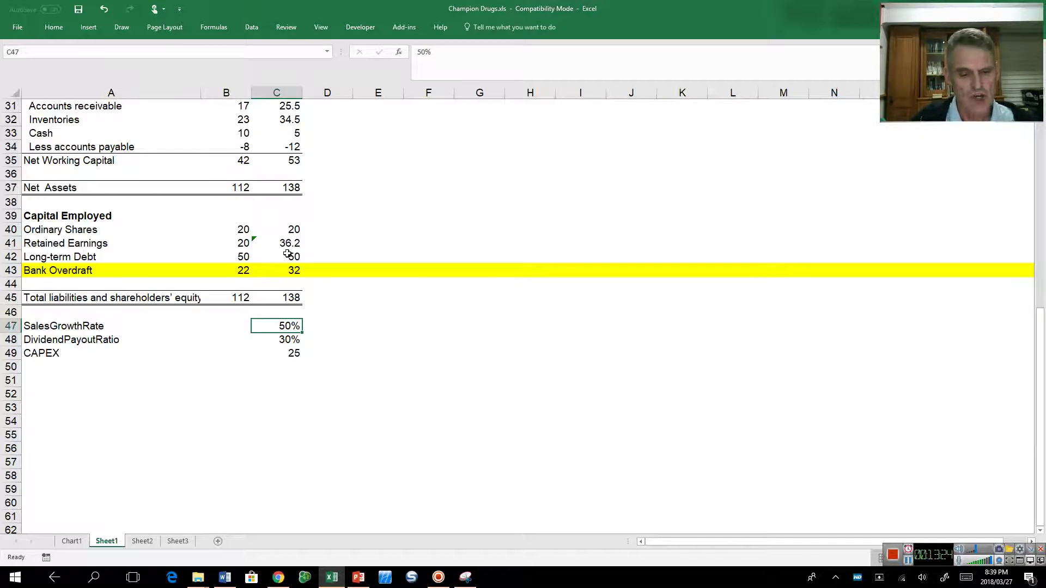
pyautogui.write('25')
pyautogui.press('Return')
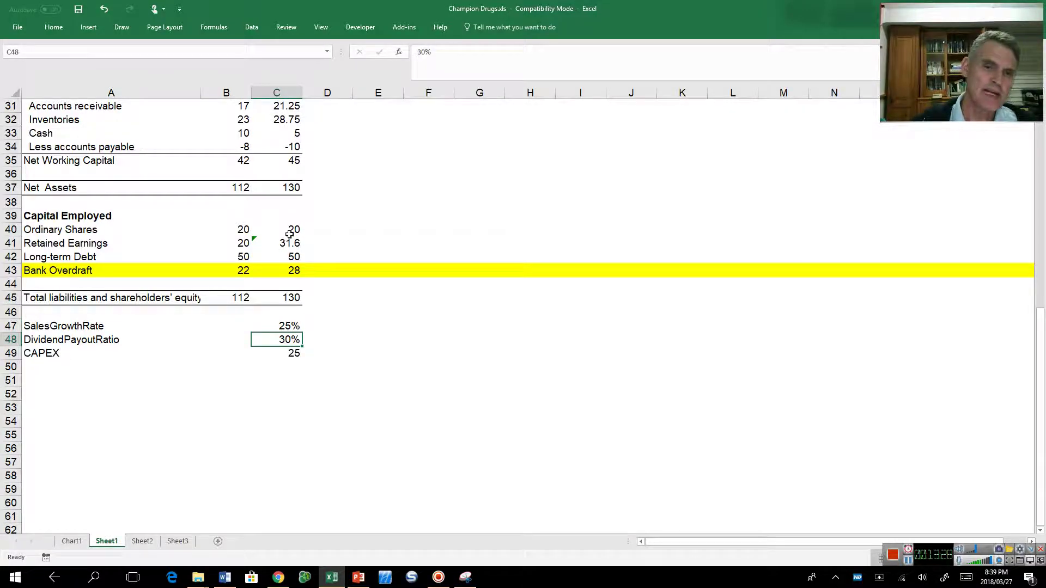
pyautogui.scroll(5, 289, 249)
# Inspect the 2019 Interest expense value and its row
pyautogui.scroll(5, 289, 250)
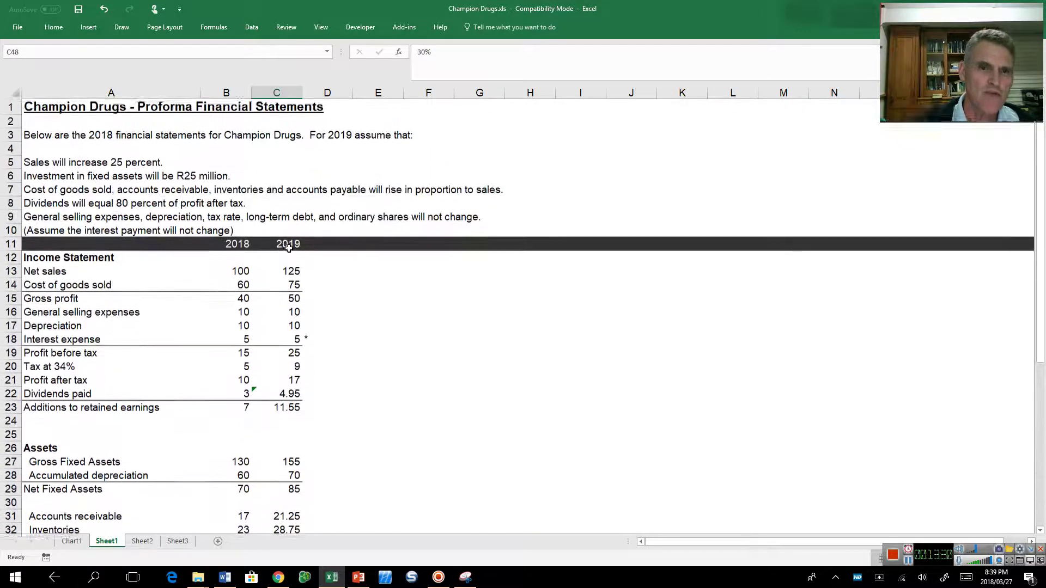
pyautogui.click(297, 339)
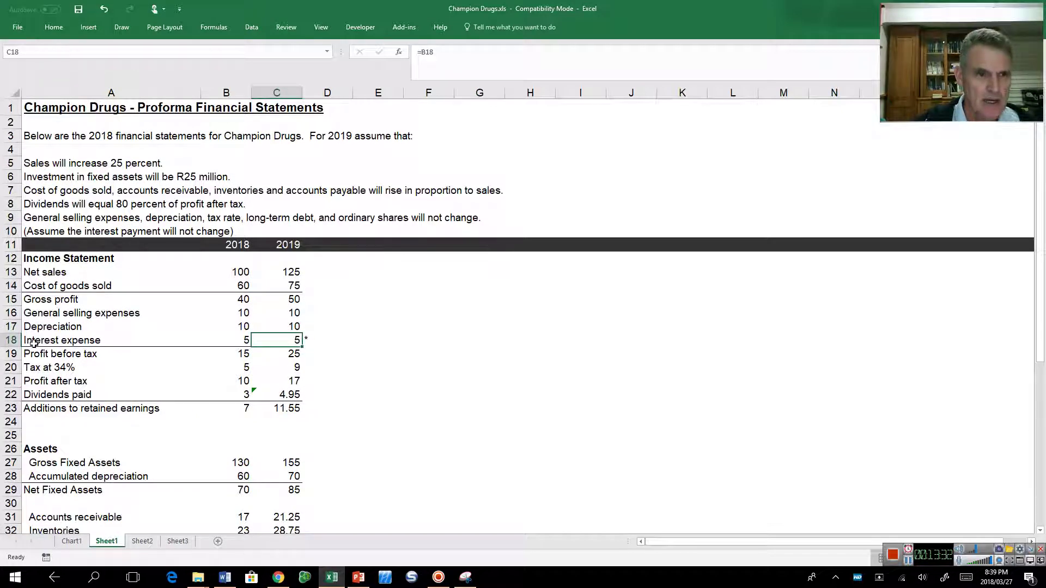
pyautogui.click(11, 340)
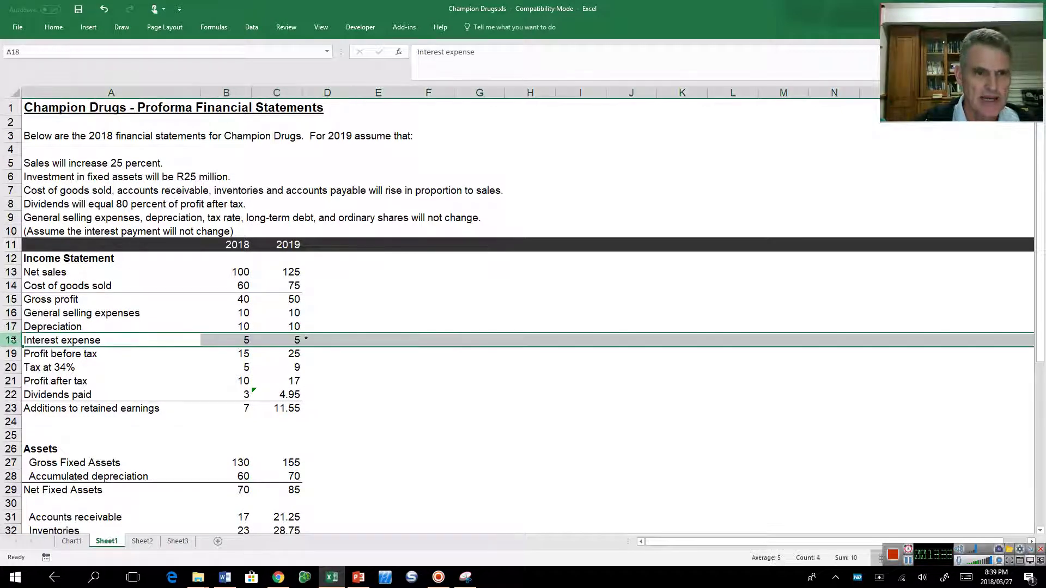
pyautogui.click(296, 339)
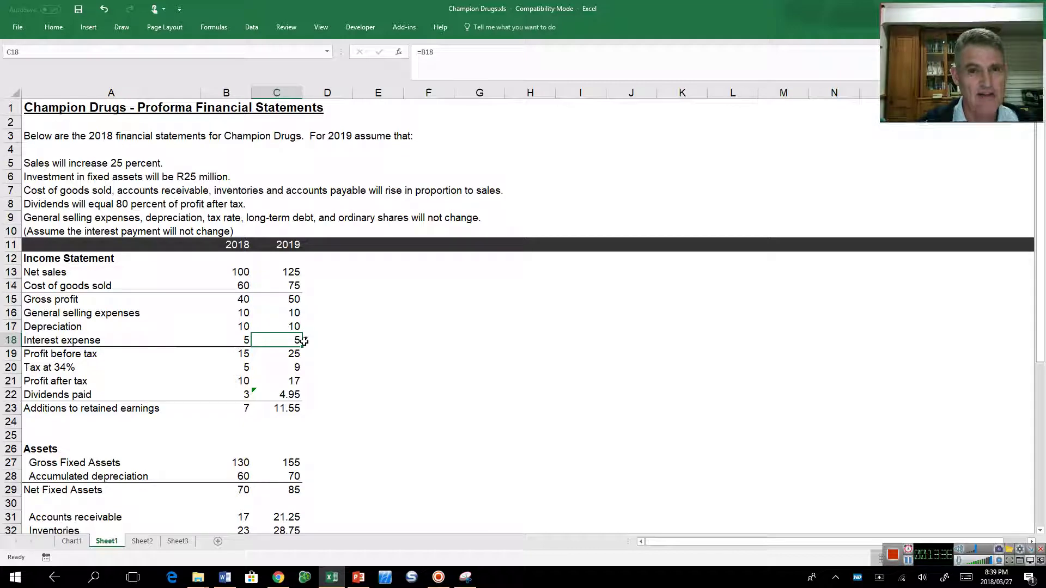
pyautogui.moveTo(303, 339)
pyautogui.mouseDown()
pyautogui.moveTo(244, 339)
pyautogui.moveTo(297, 340)
pyautogui.mouseUp()
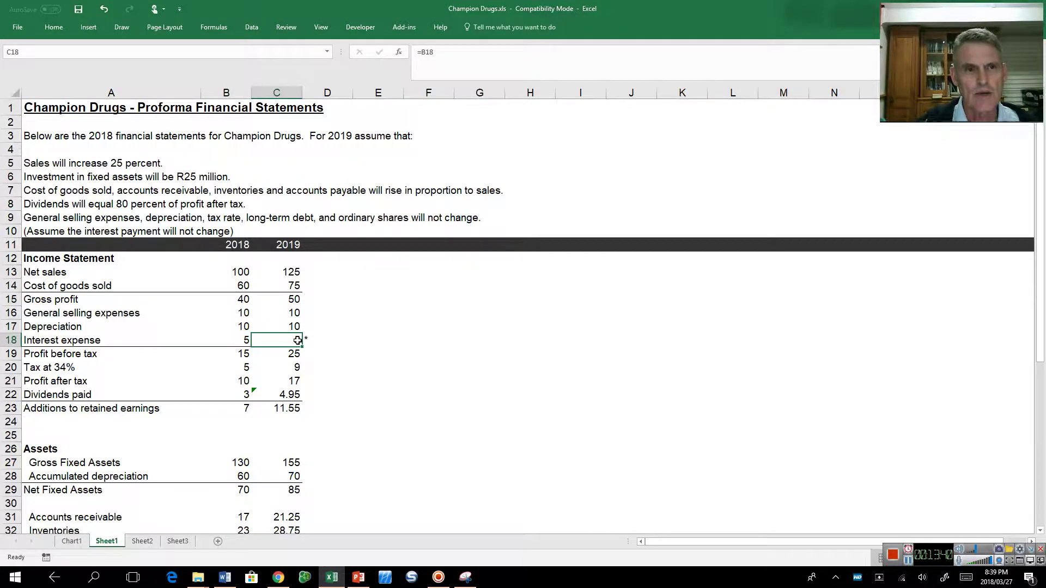
pyautogui.scroll(-10, 298, 339)
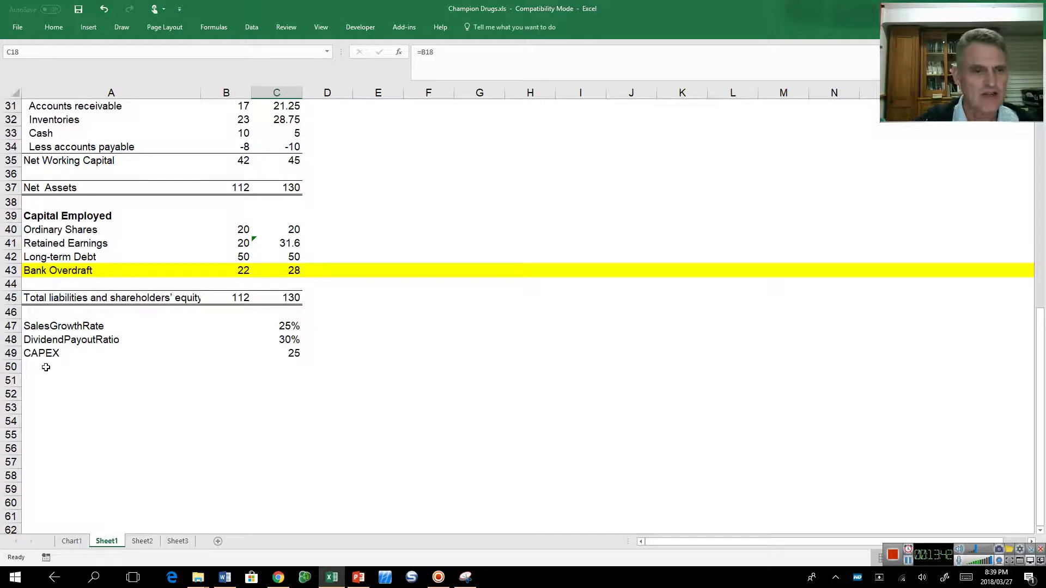
# Label A50 InterestRate and give row 50 the defined name InterestRate
pyautogui.click(46, 367)
pyautogui.write('In')
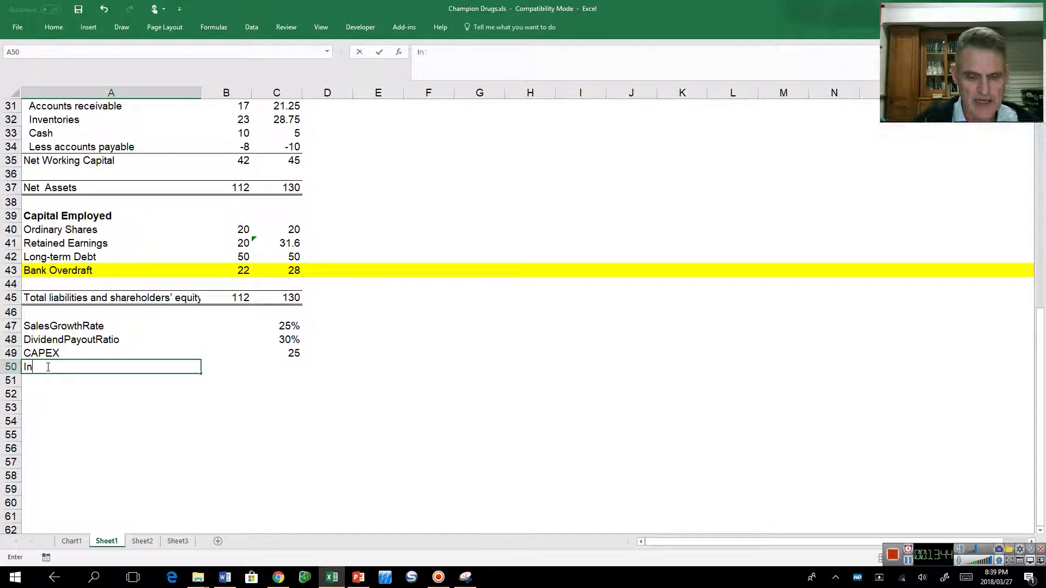
pyautogui.write('terestRate')
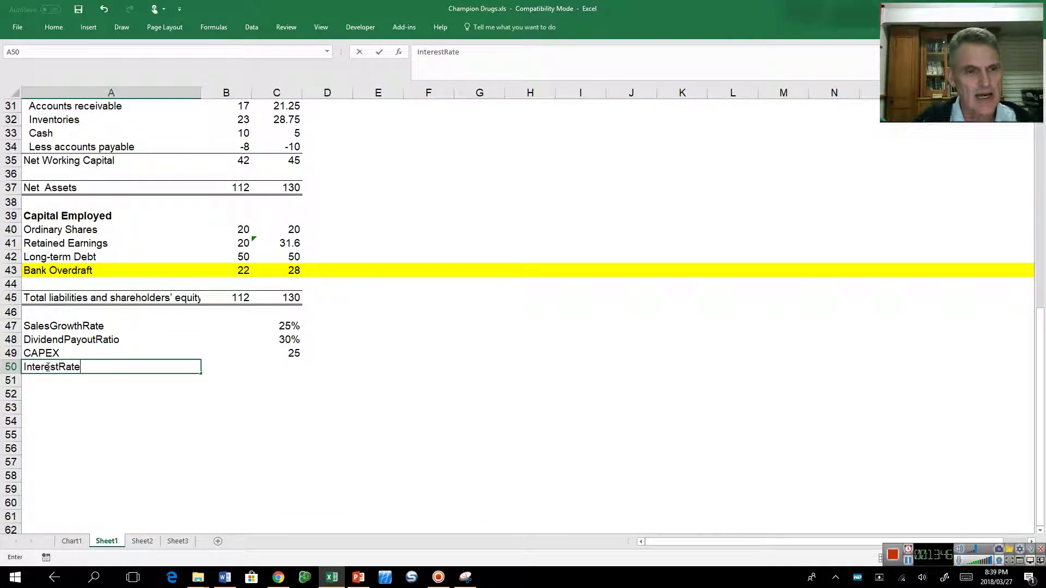
pyautogui.press('Return')
pyautogui.click(47, 367)
pyautogui.hotkey('shift', 'space')
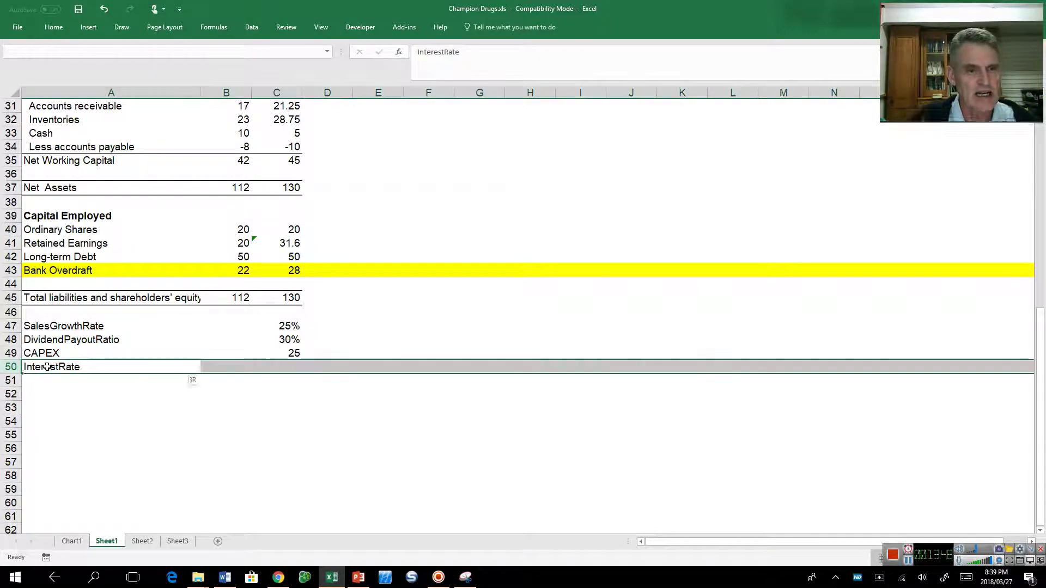
pyautogui.click(42, 50)
pyautogui.write('Intere')
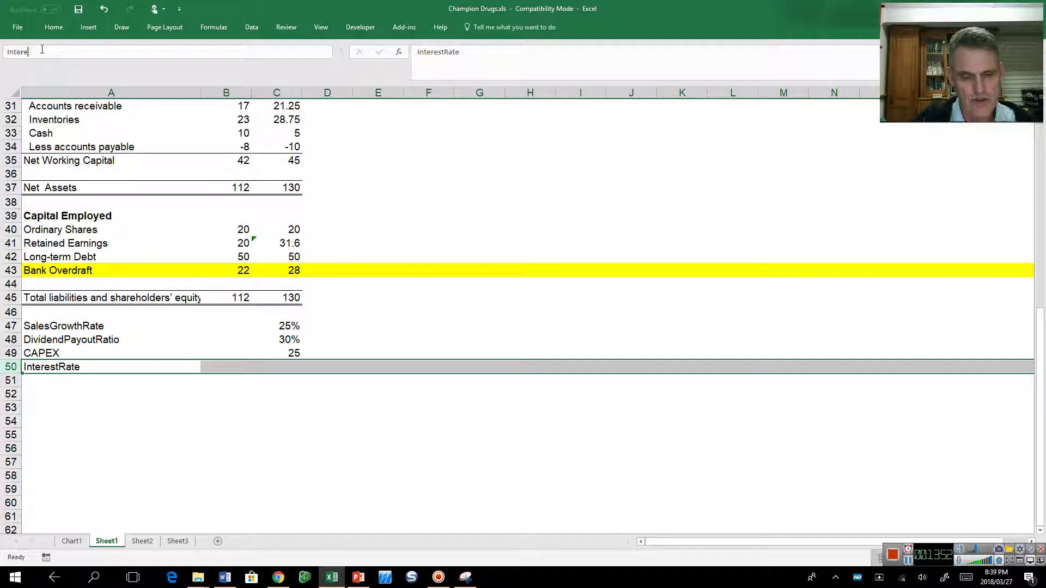
pyautogui.write('stRate')
pyautogui.press('Return')
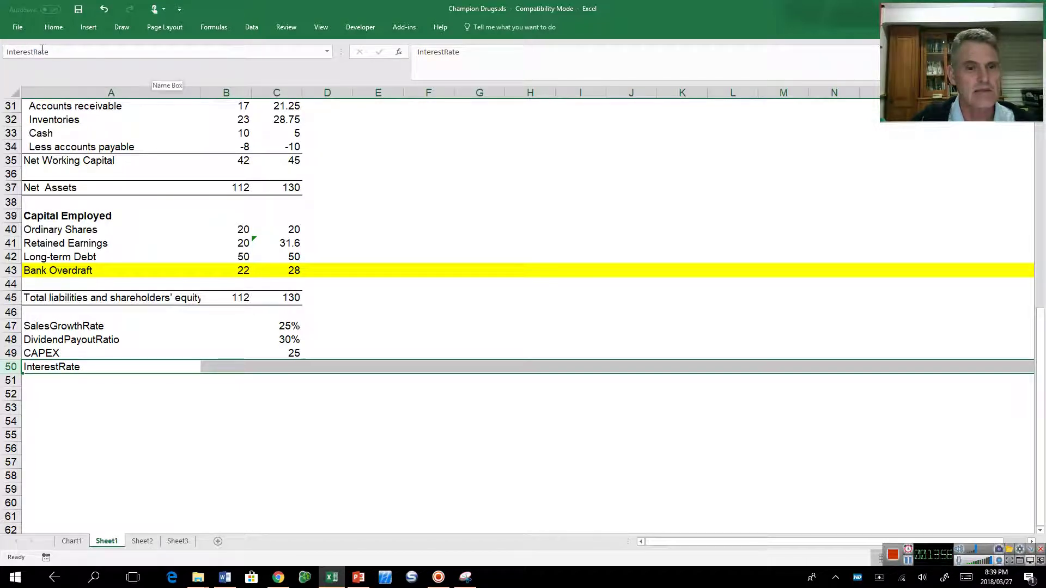
# Enter the 10% interest rate in C50
pyautogui.press('Right')
pyautogui.press('Right')
pyautogui.write('10%')
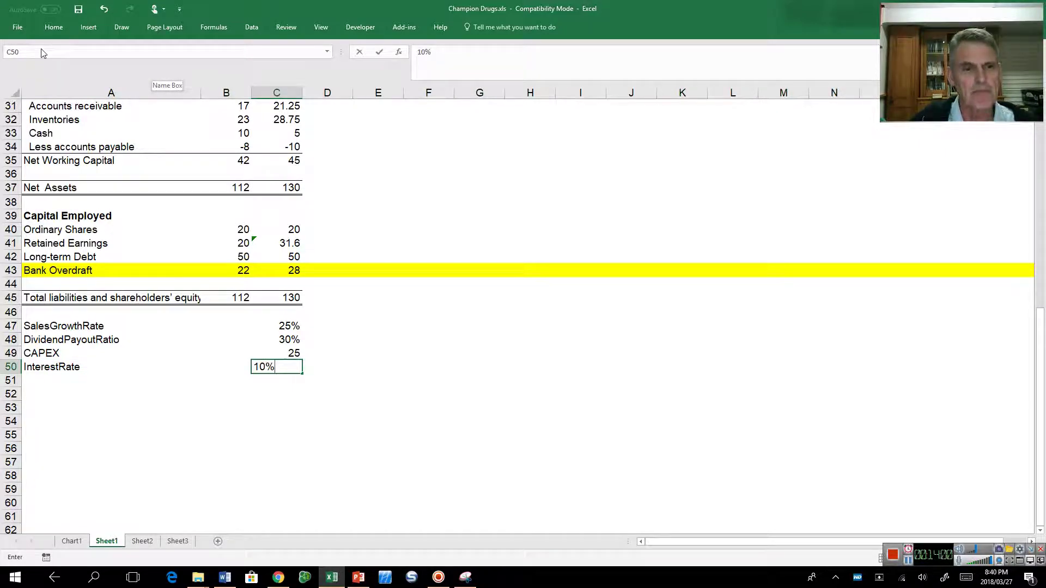
pyautogui.press('Return')
pyautogui.press('Up')
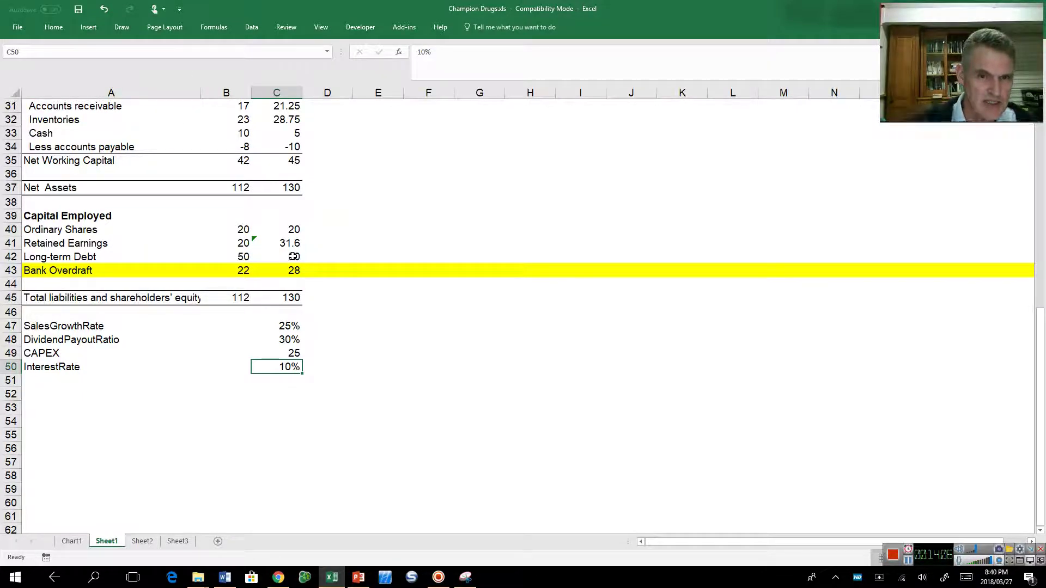
pyautogui.moveTo(293, 256); pyautogui.dragTo(293, 267)
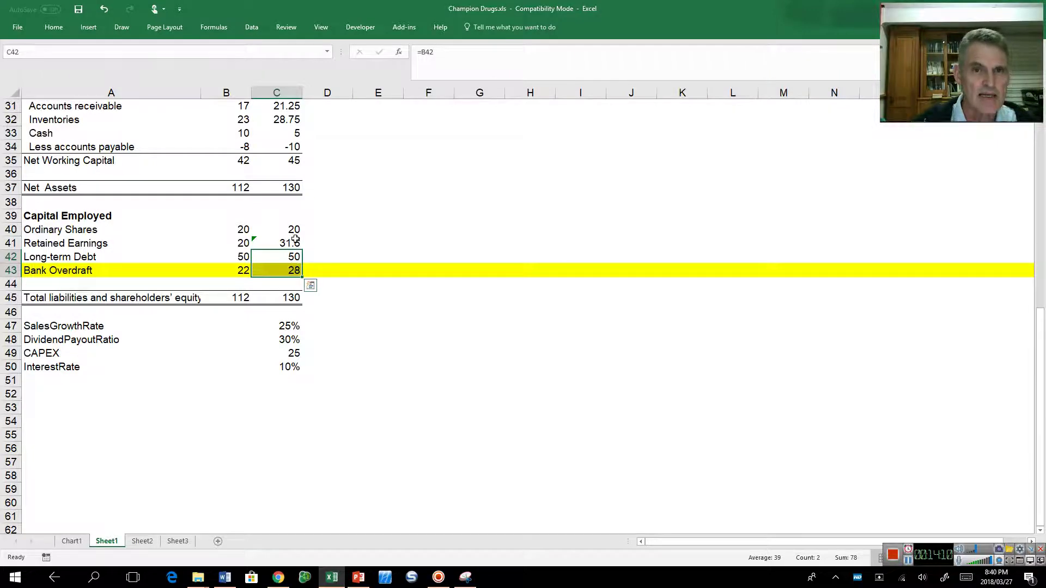
# Begin the 2019 interest expense formula in C18 with =InterestRate*average(
pyautogui.scroll(5, 294, 239)
pyautogui.click(287, 131)
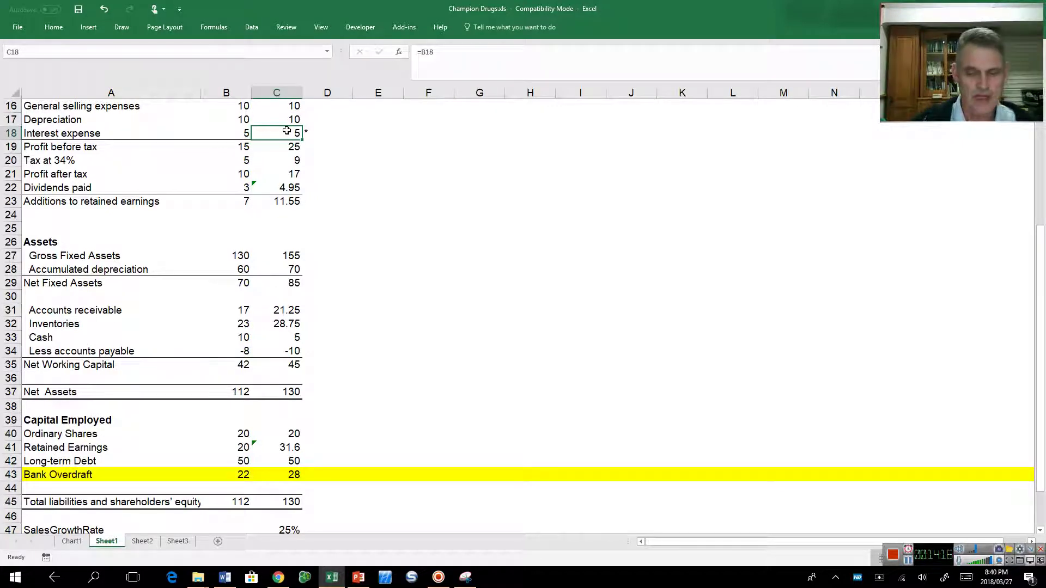
pyautogui.write('=')
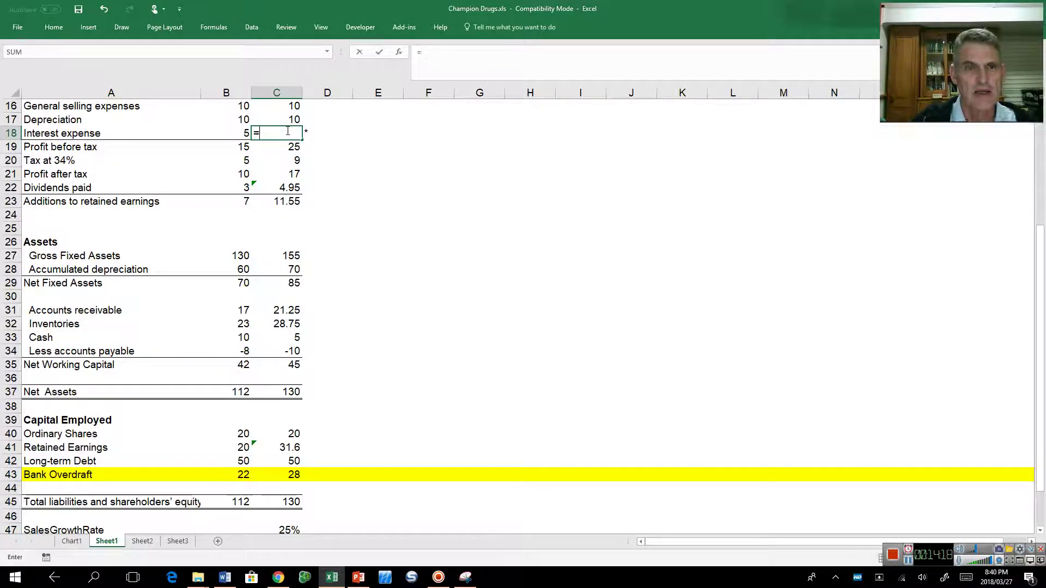
pyautogui.write('inte')
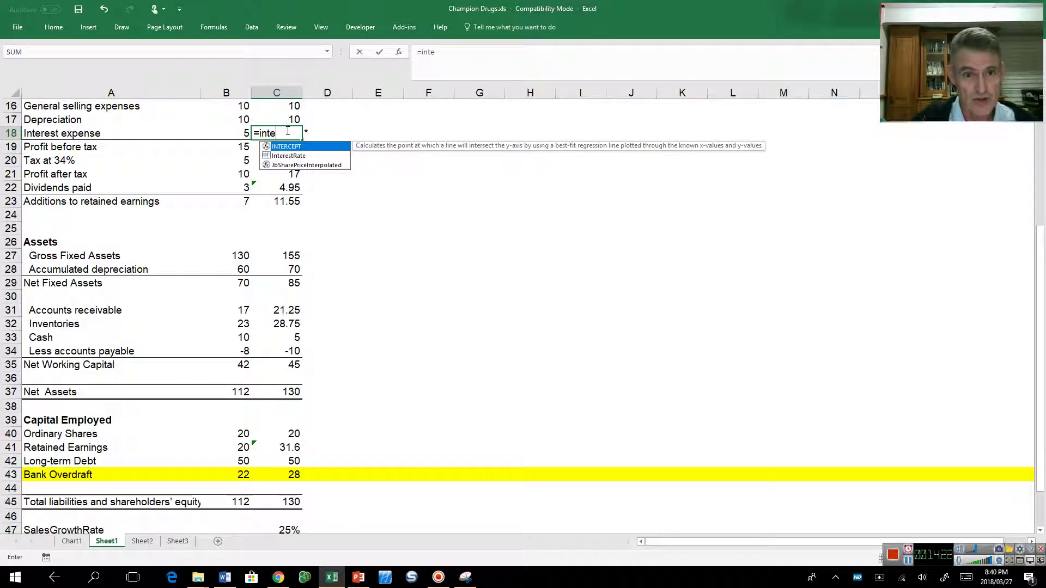
pyautogui.press('Down')
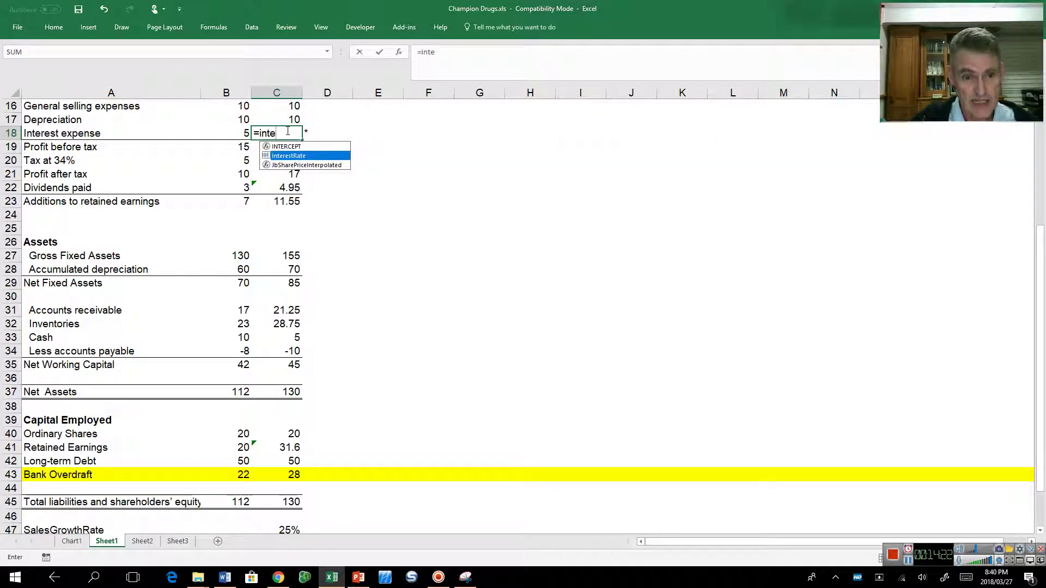
pyautogui.press('Tab')
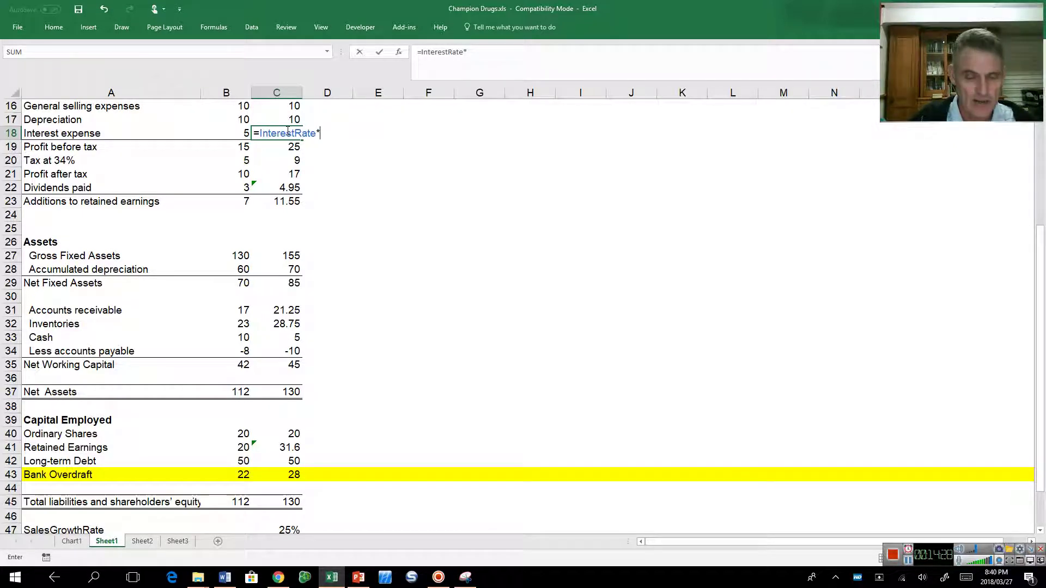
pyautogui.write('average')
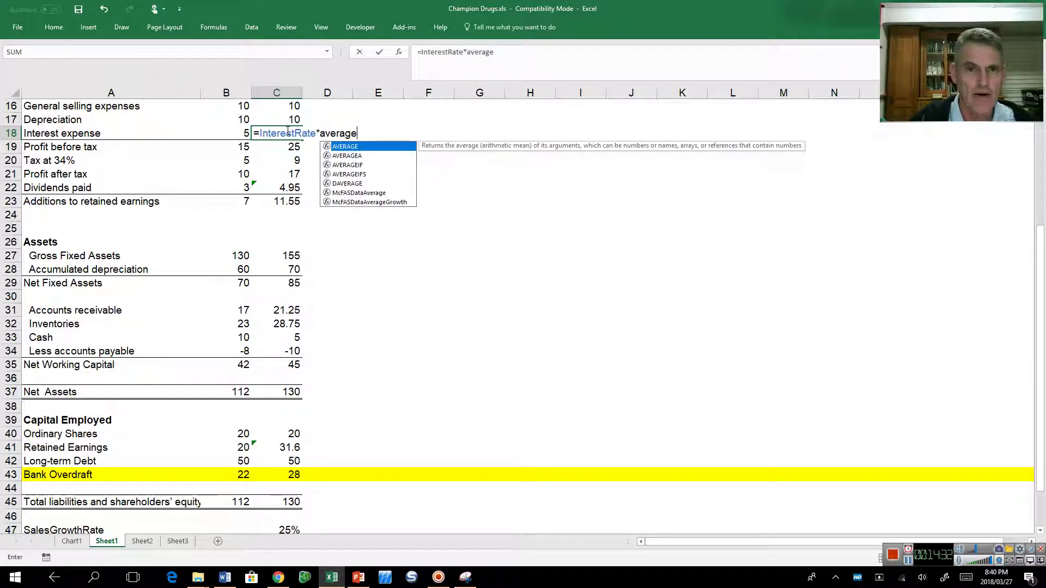
pyautogui.write('(')
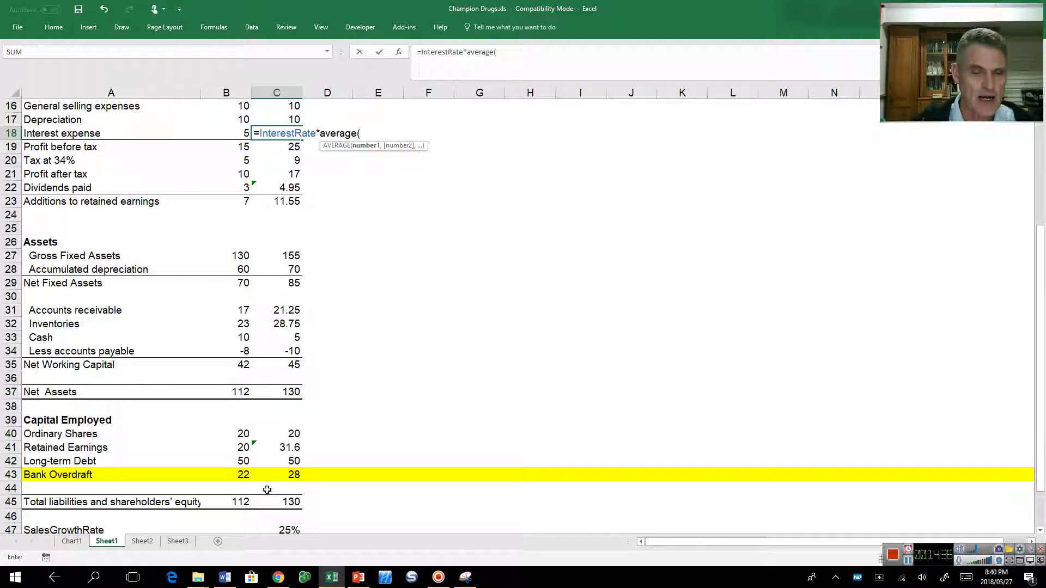
# Complete the average arguments as B42+B43,C42+C43 and close the bracket
pyautogui.moveTo(240, 463); pyautogui.dragTo(240, 477)
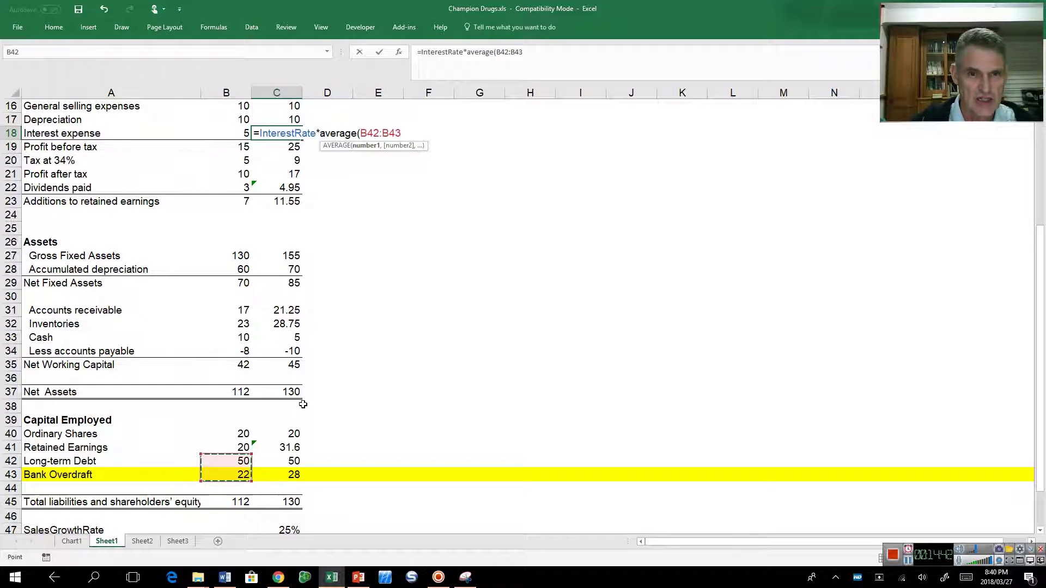
pyautogui.click(382, 134)
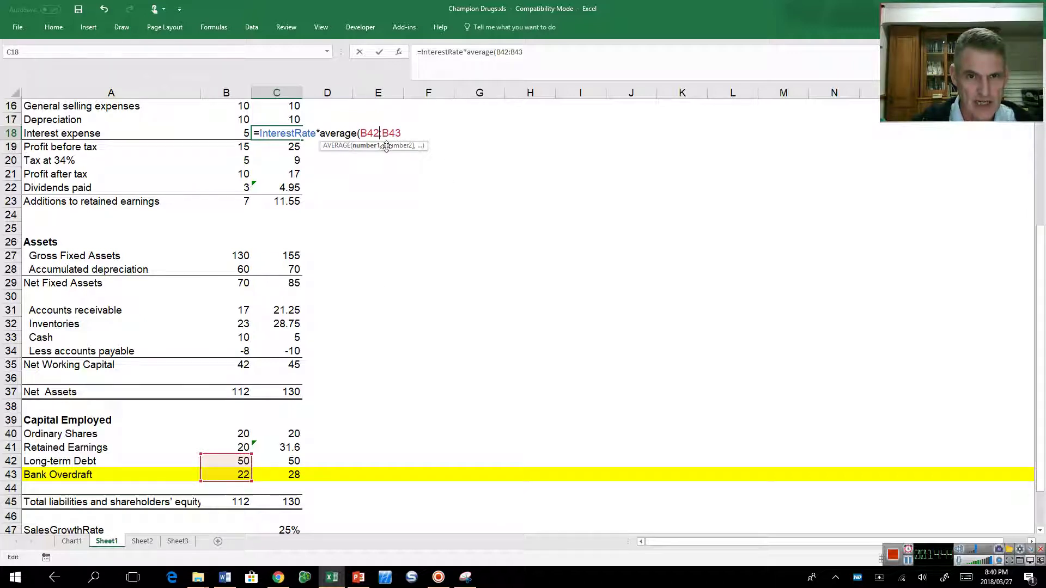
pyautogui.press('BackSpace')
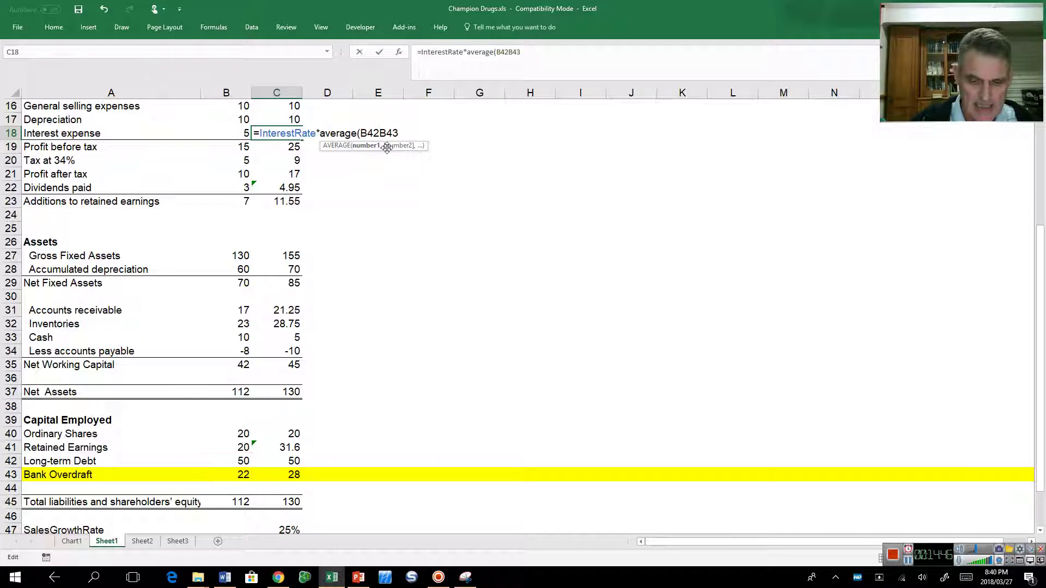
pyautogui.write('+B43')
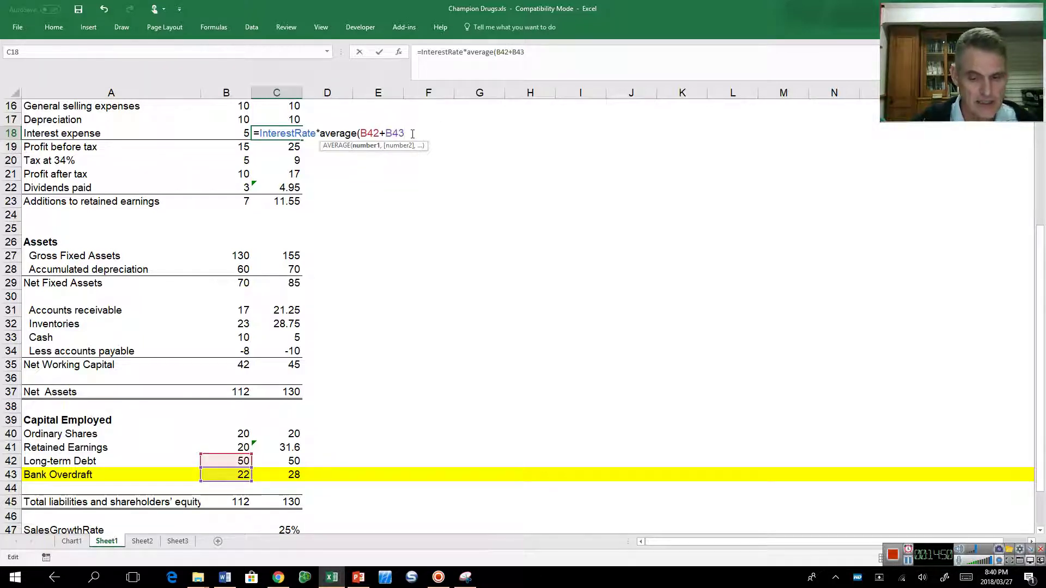
pyautogui.write(',')
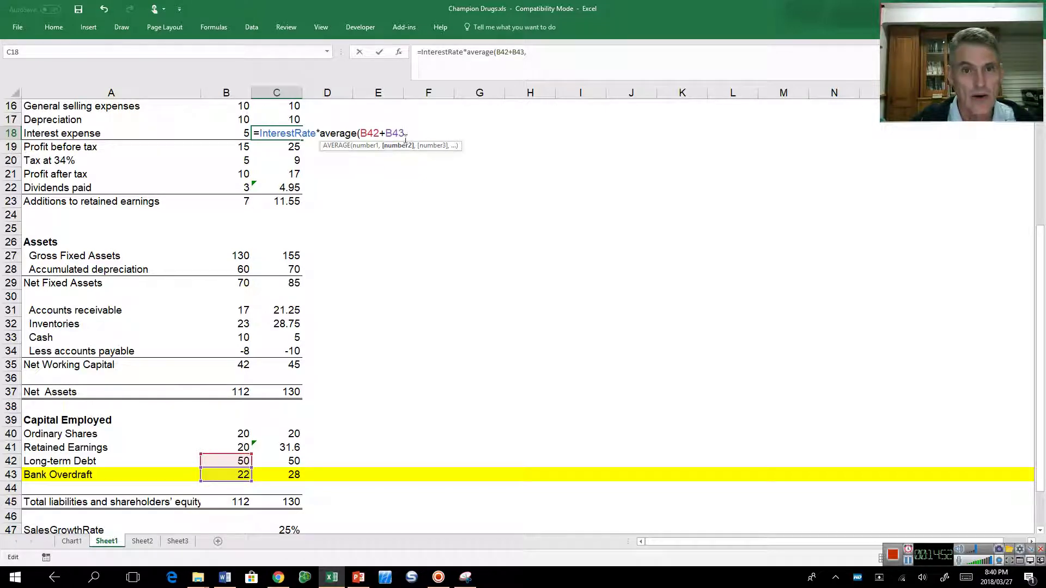
pyautogui.click(293, 461)
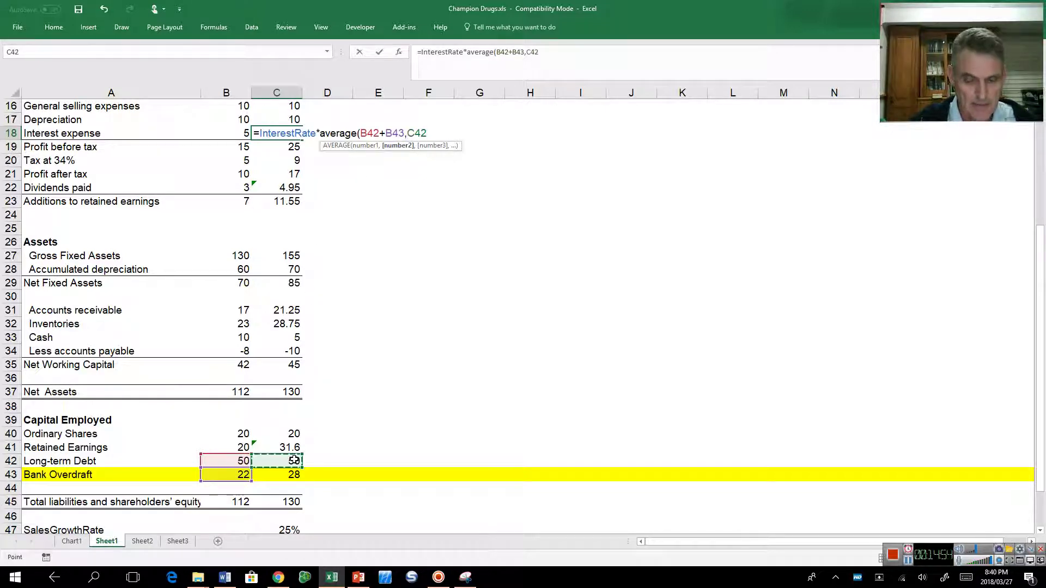
pyautogui.write('+')
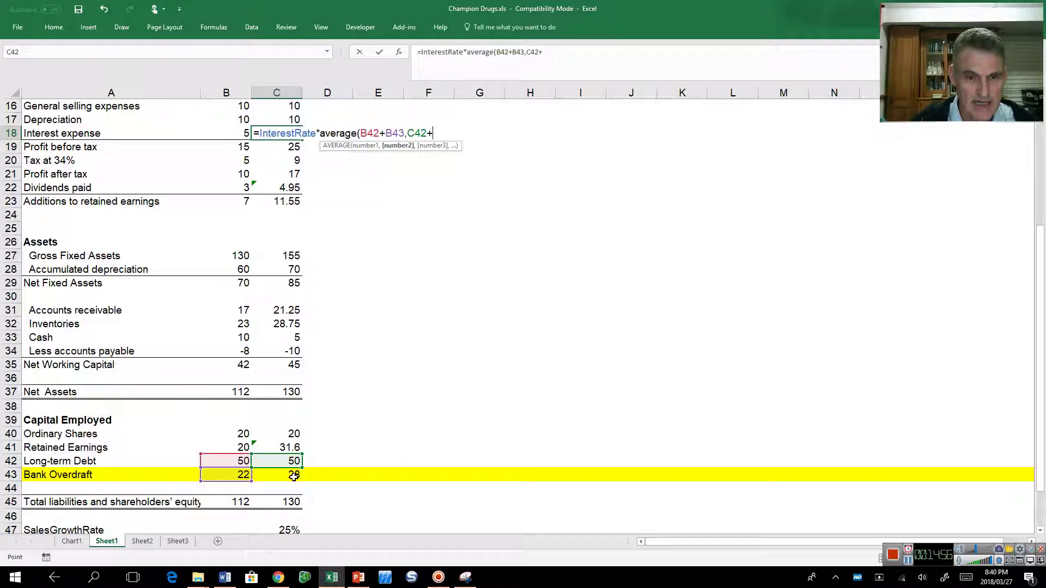
pyautogui.click(294, 475)
pyautogui.write(')')
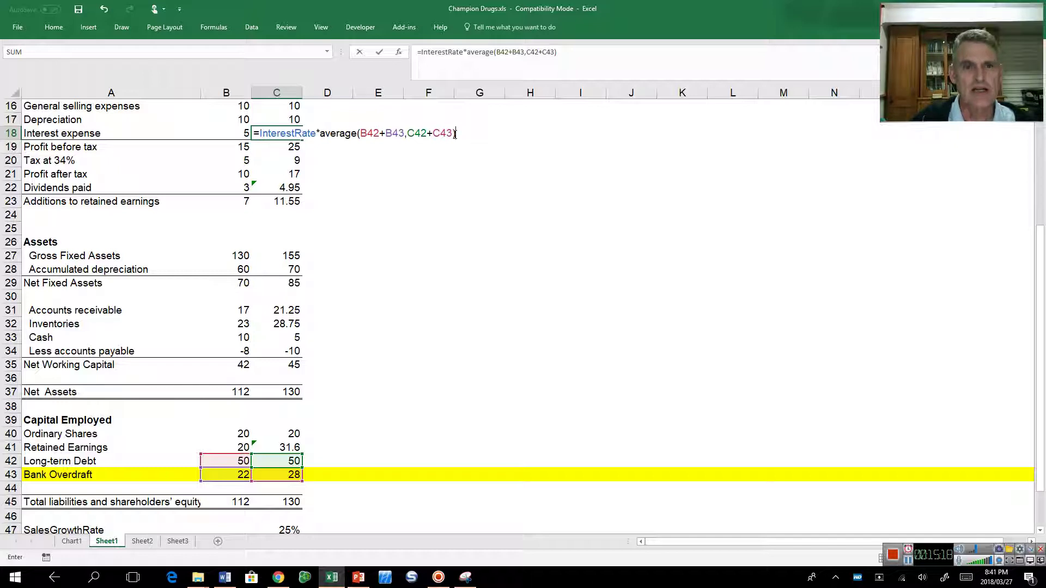
# Commit the C18 interest formula and dismiss the circular-reference warning
pyautogui.press('Return')
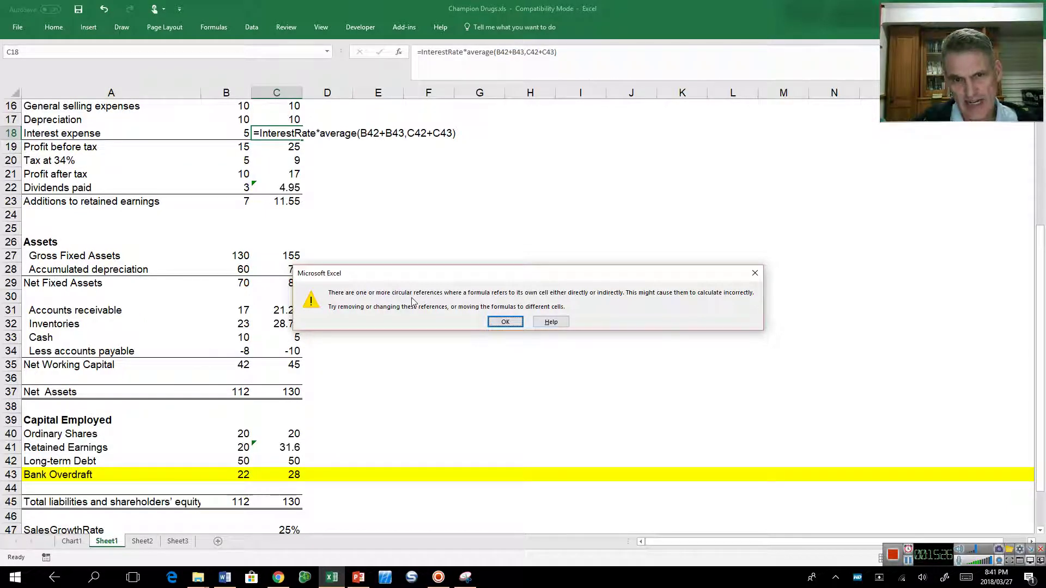
pyautogui.click(506, 323)
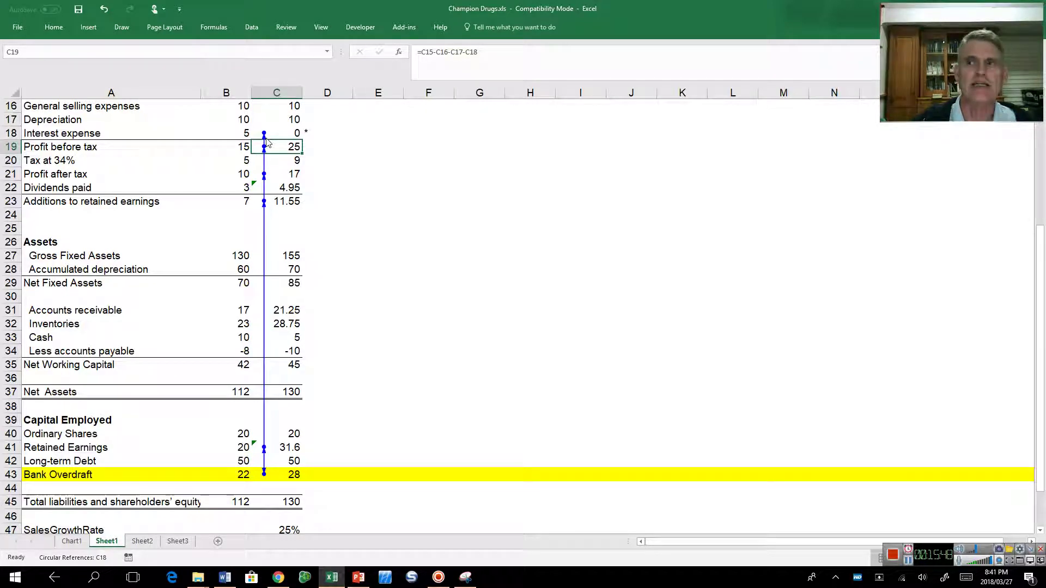
pyautogui.click(16, 29)
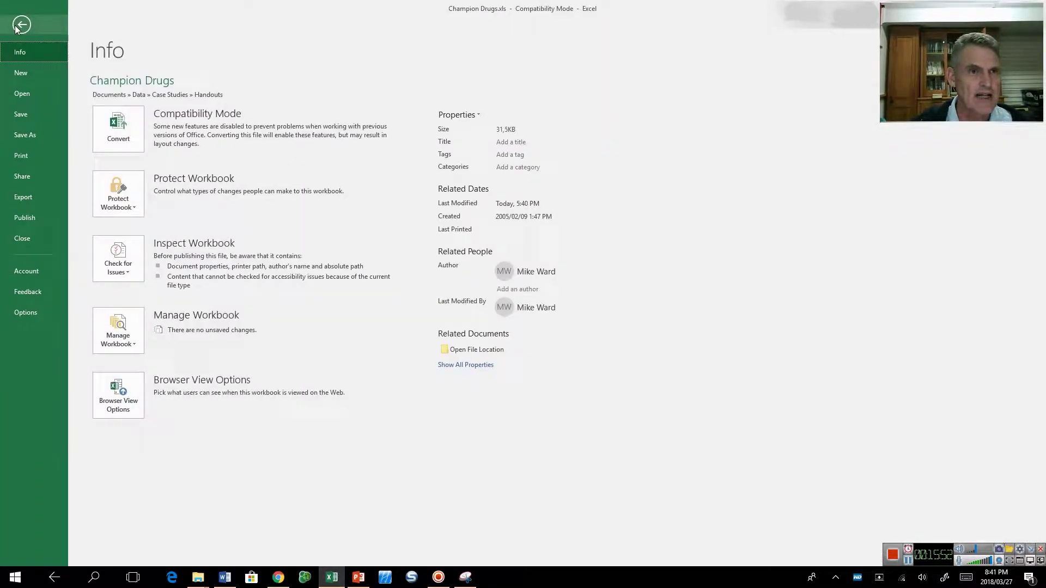
# Enable iterative calculation in Excel Options so C18's interest resolves to 8
pyautogui.click(25, 314)
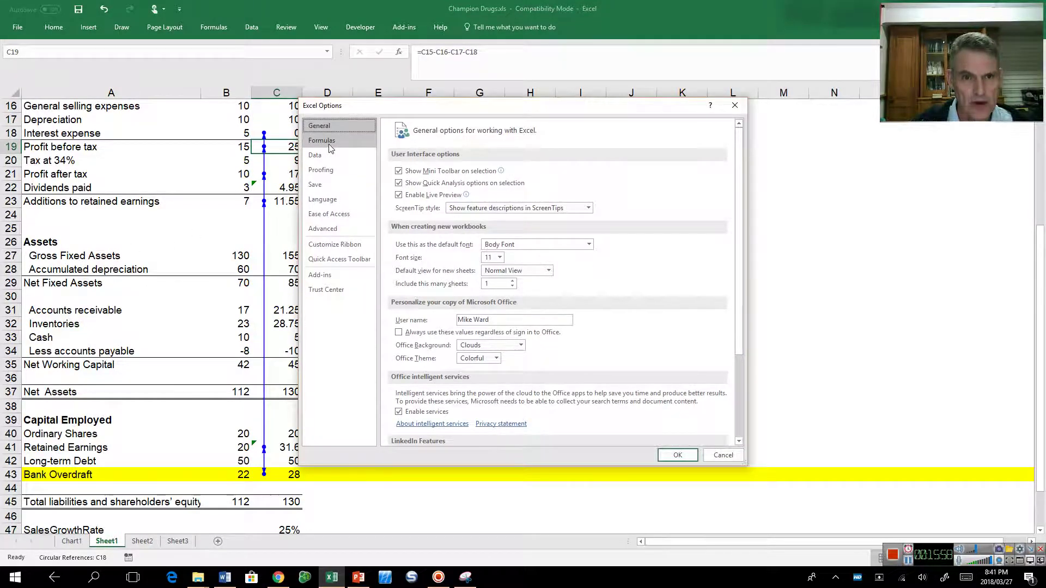
pyautogui.click(322, 144)
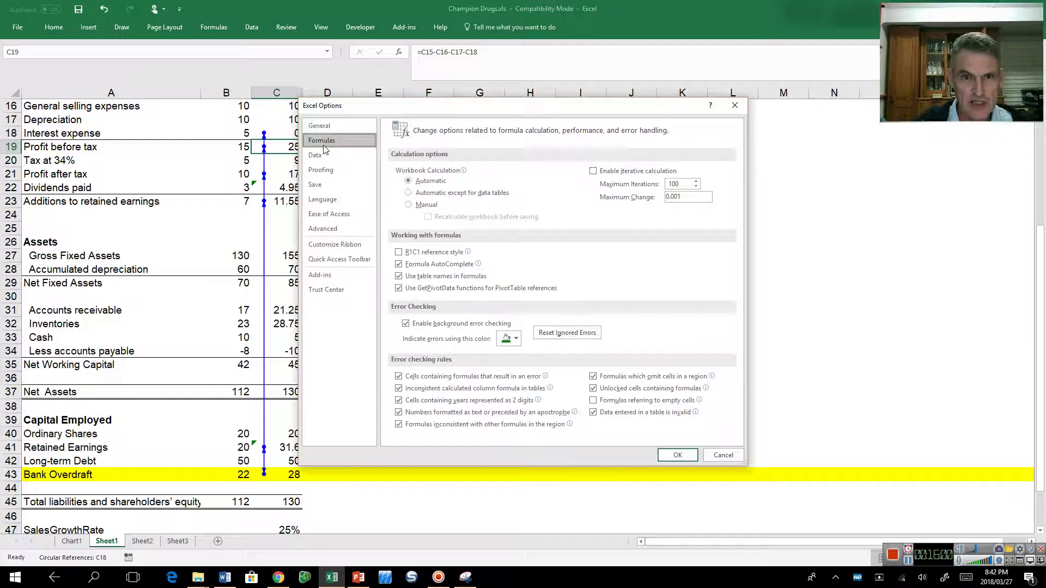
pyautogui.click(594, 173)
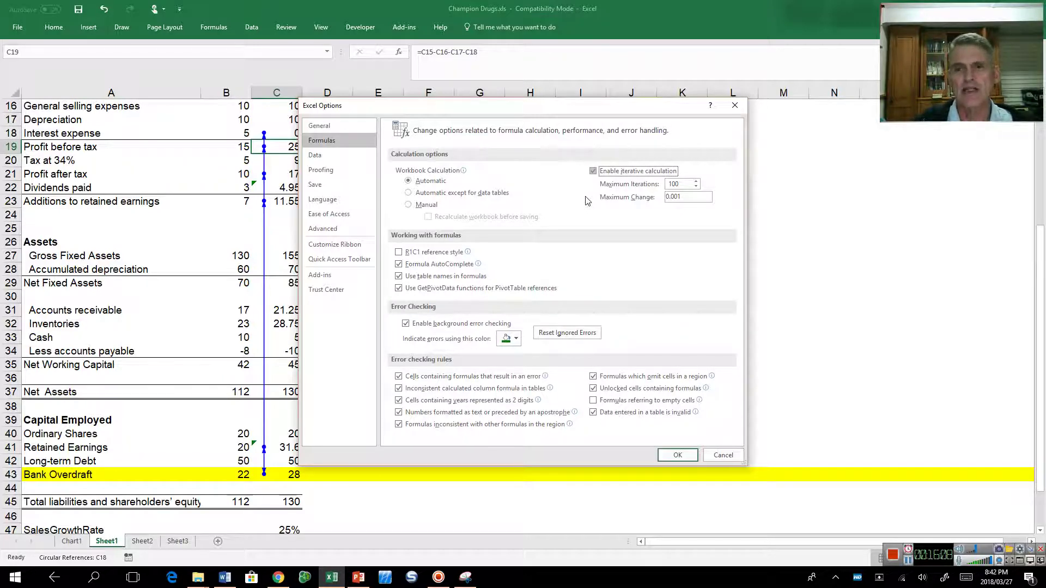
pyautogui.click(677, 454)
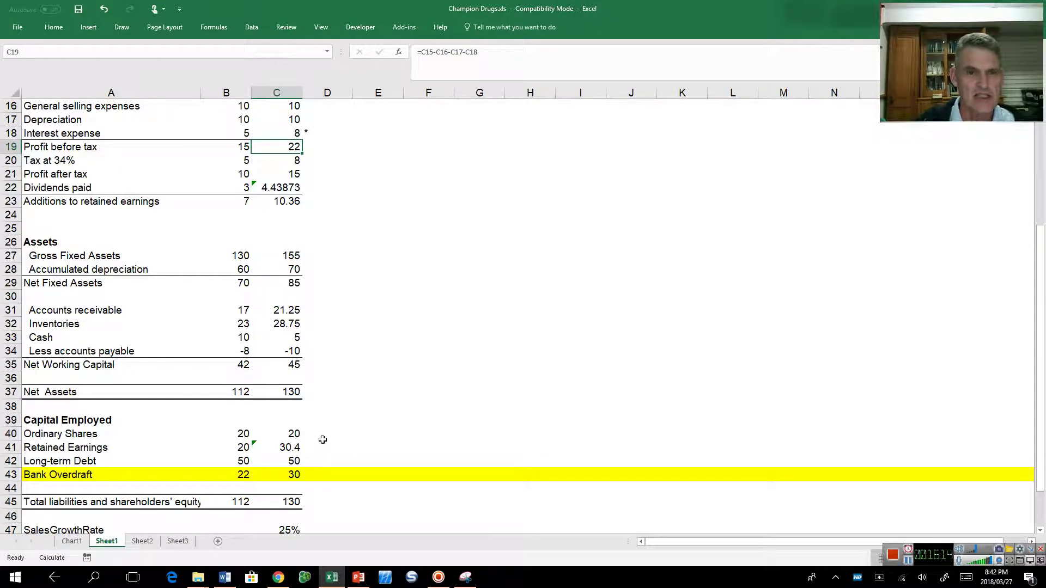
pyautogui.click(292, 133)
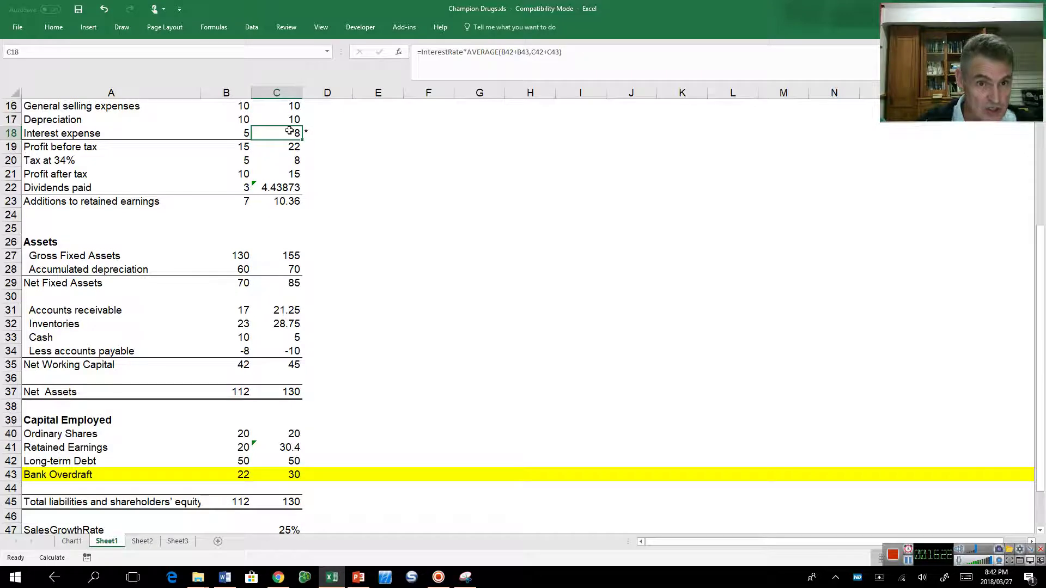
pyautogui.click(293, 201)
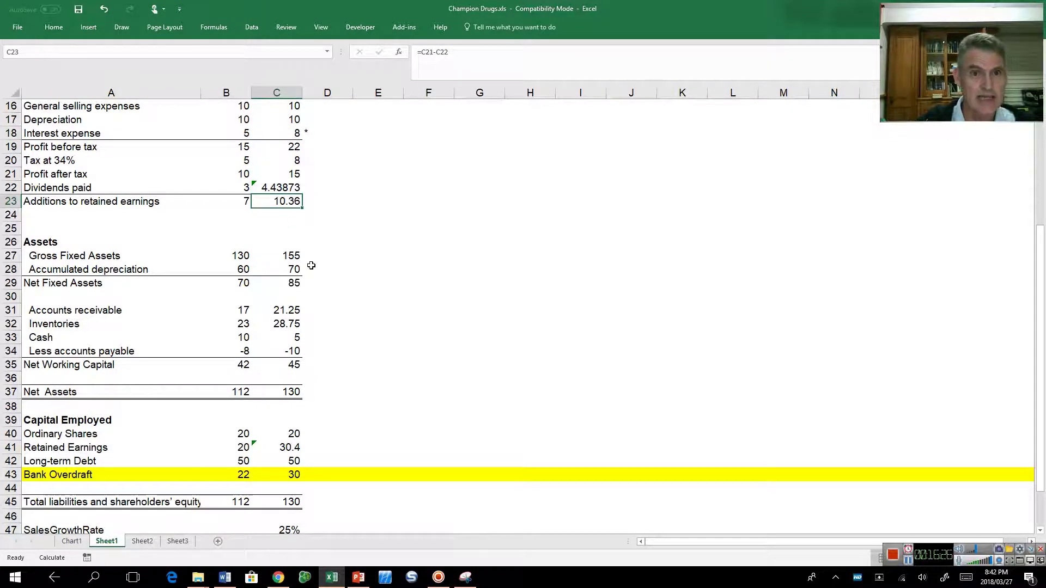
pyautogui.click(295, 473)
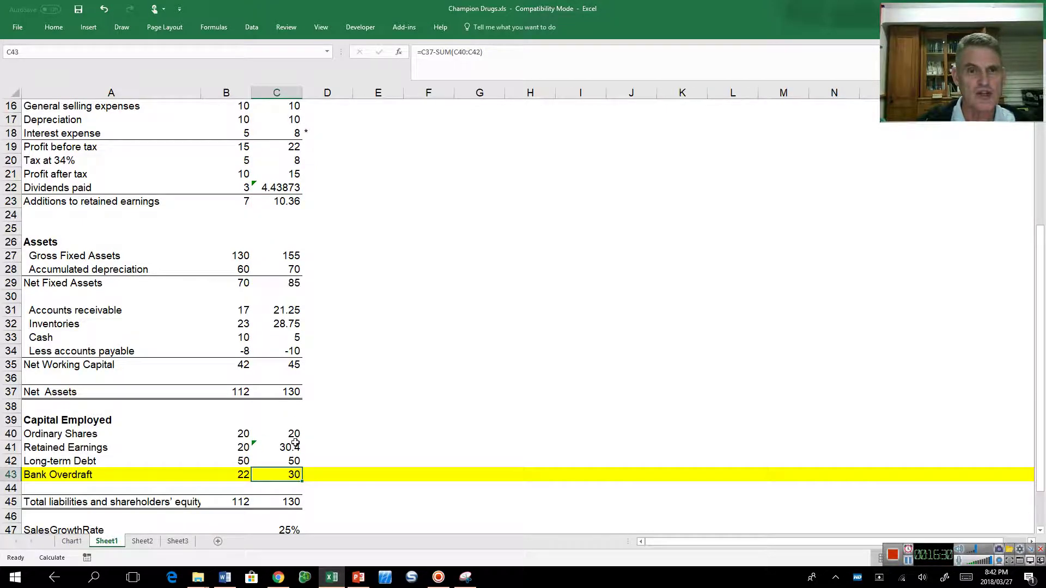
pyautogui.scroll(5, 304, 422)
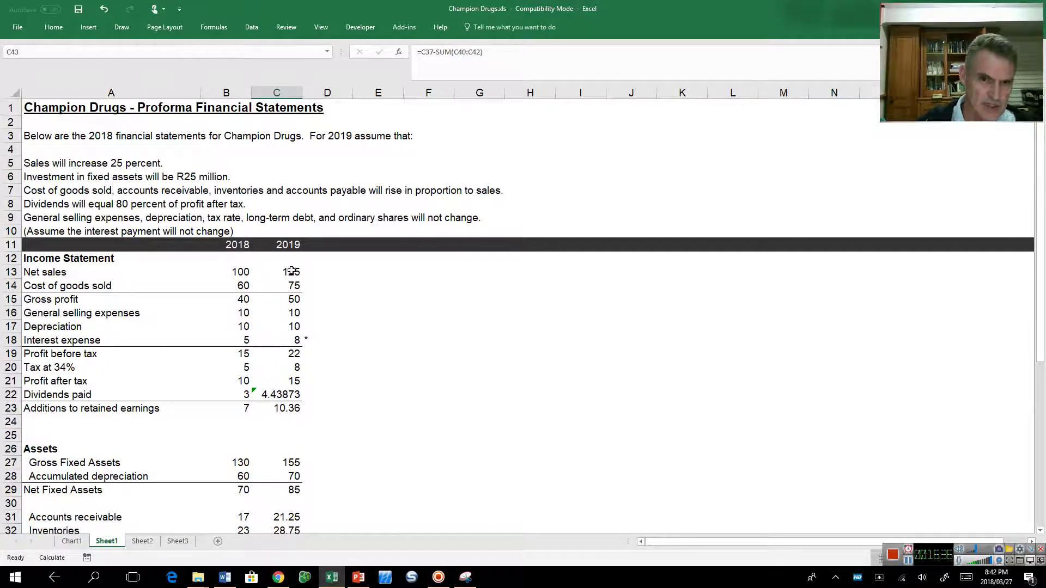
pyautogui.moveTo(292, 270); pyautogui.dragTo(300, 515)
# Decrease decimals on the 2019 figures C13:C45 until they show whole numbers
pyautogui.moveTo(301, 517); pyautogui.dragTo(299, 434)
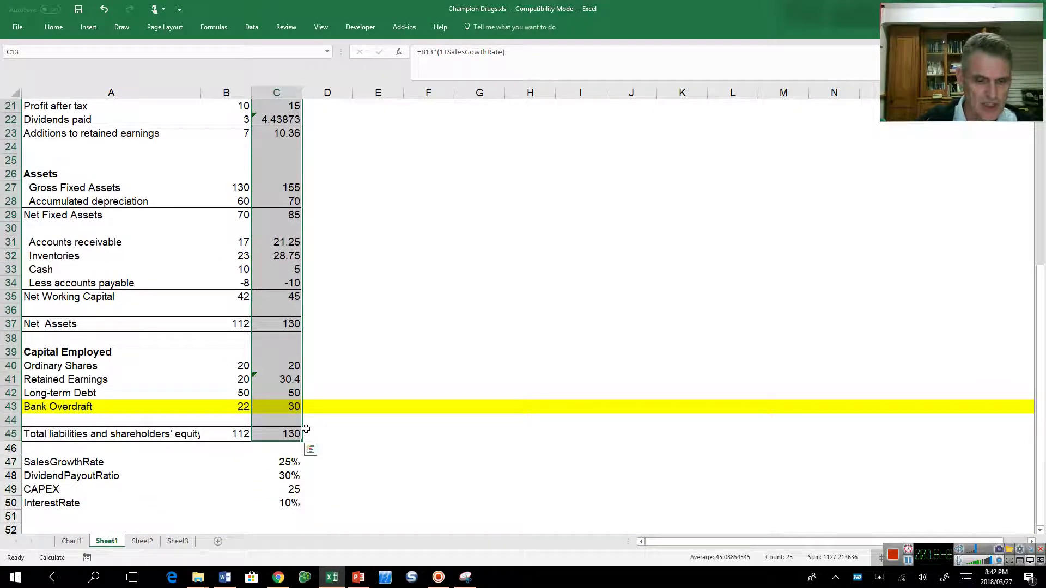
pyautogui.scroll(7, 305, 429)
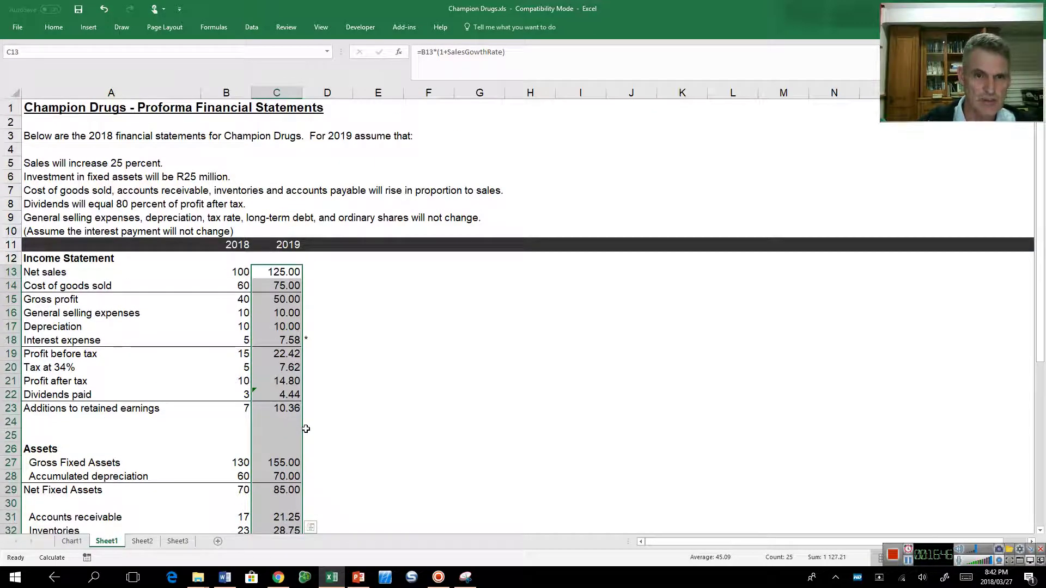
pyautogui.hotkey('alt', 'h')
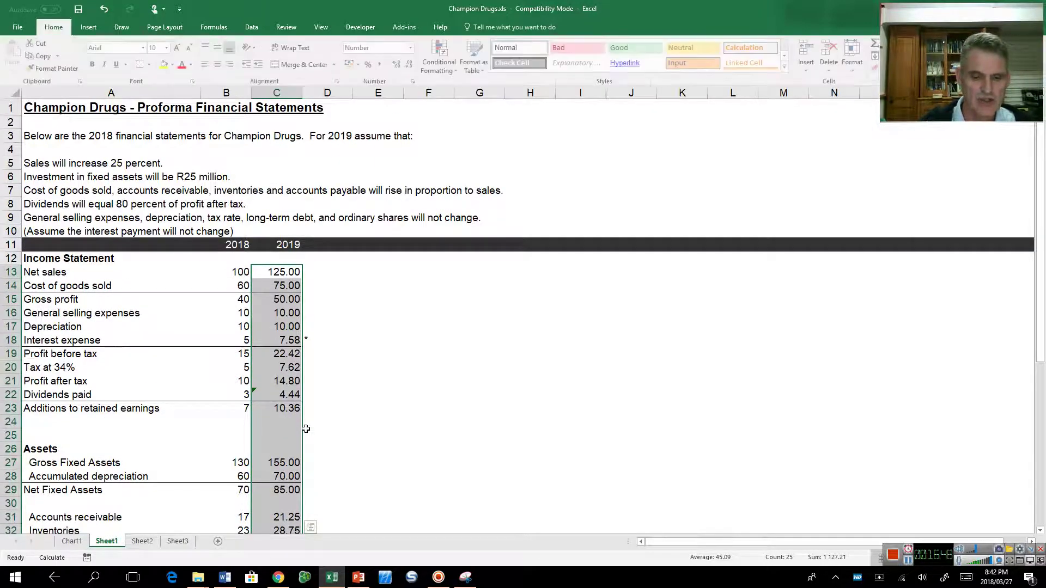
pyautogui.press('9')
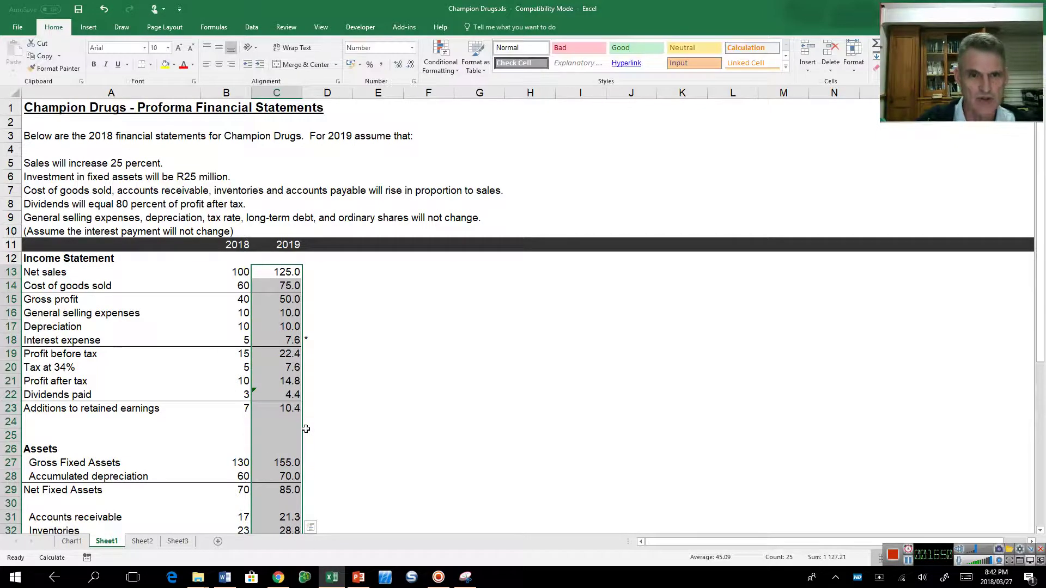
pyautogui.hotkey('alt', 'h')
pyautogui.press('9')
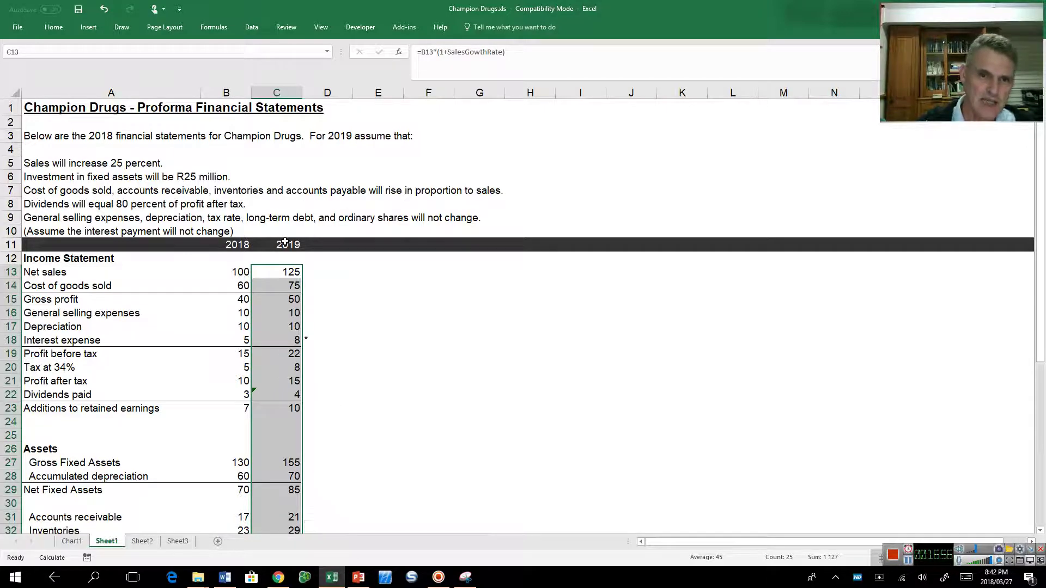
pyautogui.moveTo(284, 242); pyautogui.dragTo(303, 496)
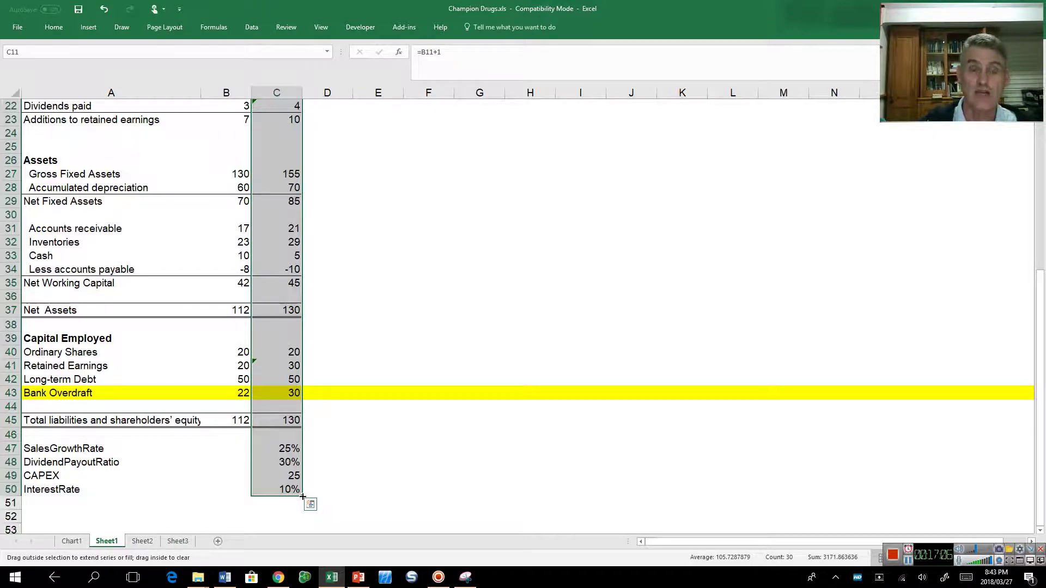
# Fill column C's forecast formulas right across columns D through H
pyautogui.moveTo(302, 496); pyautogui.dragTo(545, 487)
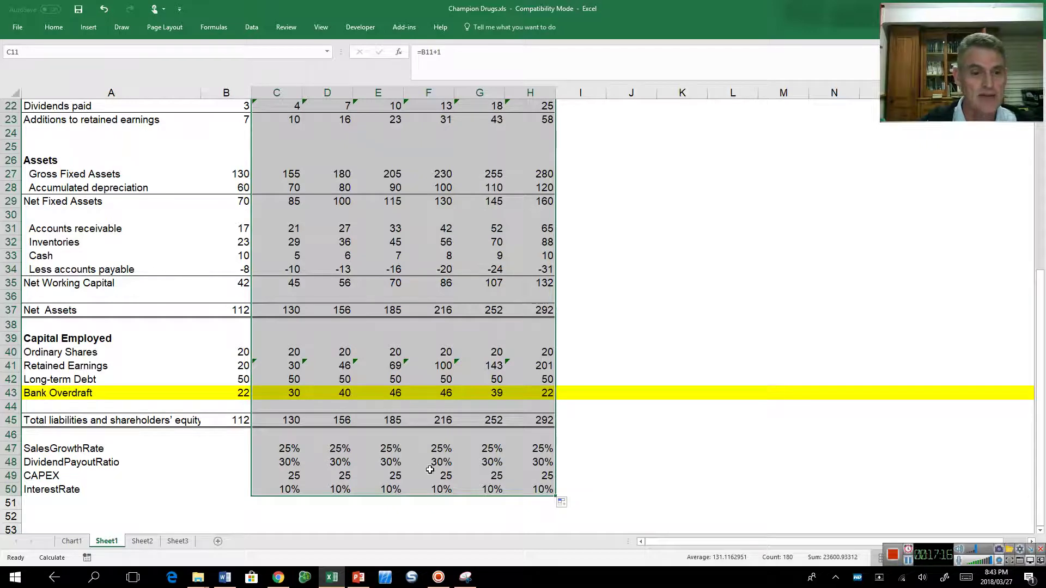
pyautogui.click(330, 449)
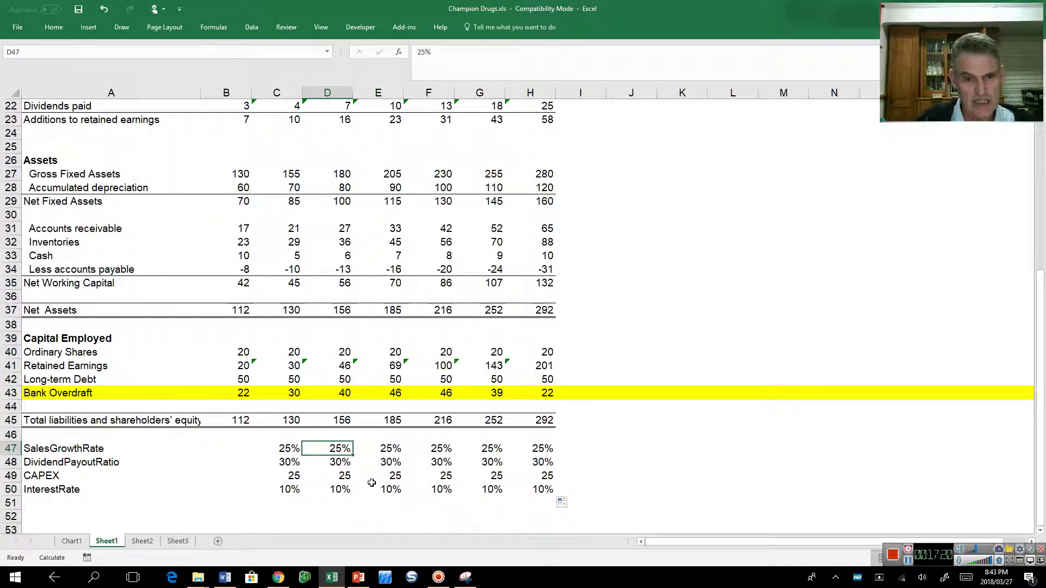
# Enter dividend payout ratios 40%, 50%, 60%, 70% and 80% in D48:H48
pyautogui.press('Down')
pyautogui.write('40')
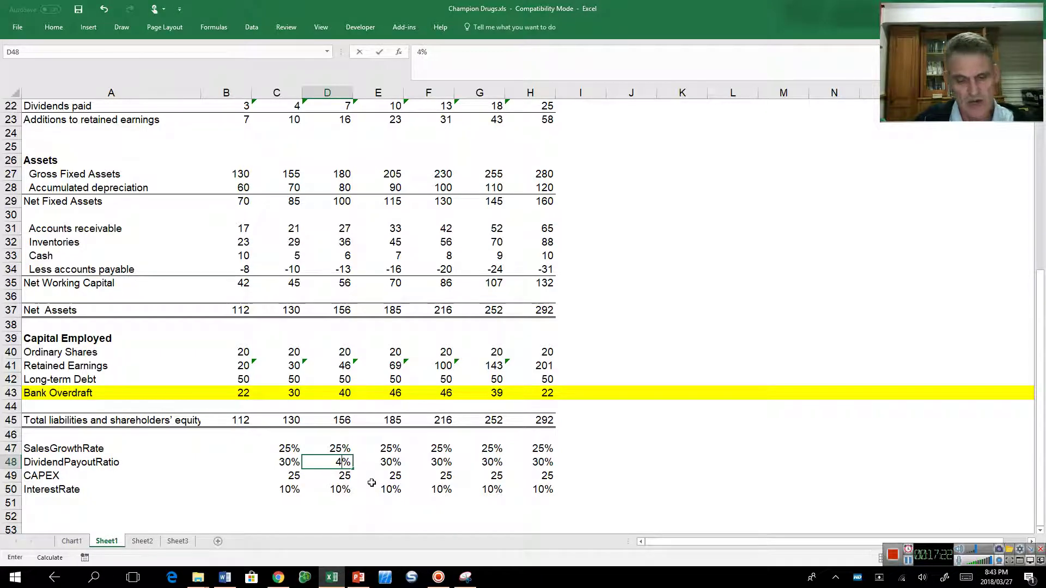
pyautogui.press('Tab')
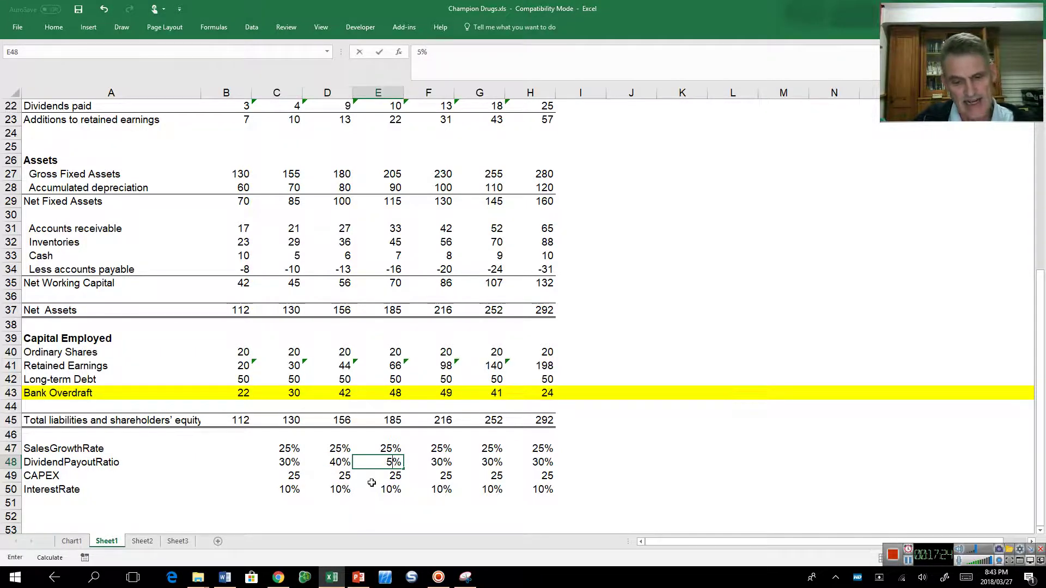
pyautogui.write('50')
pyautogui.press('Tab')
pyautogui.write('60')
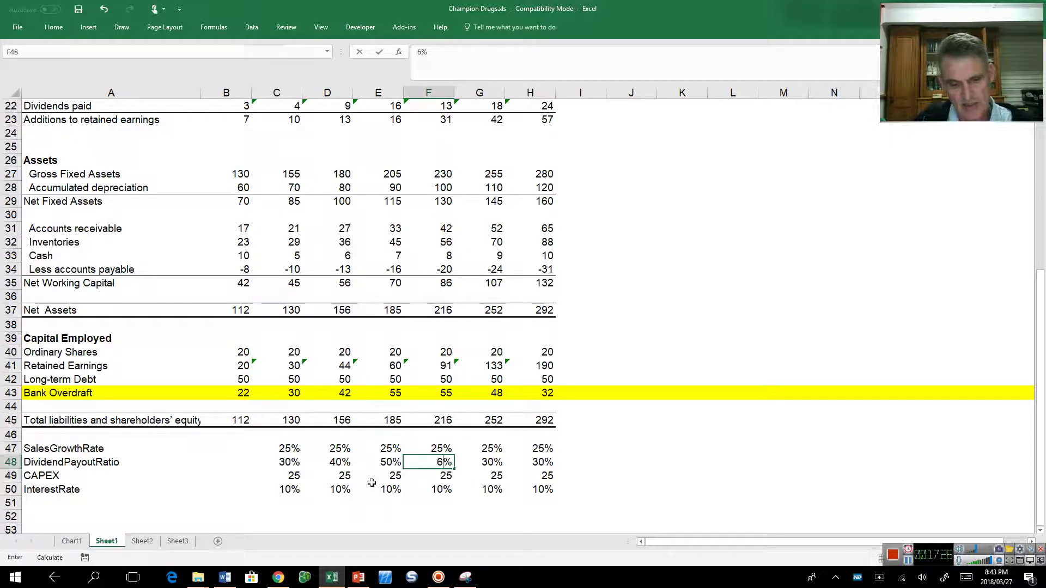
pyautogui.press('Tab')
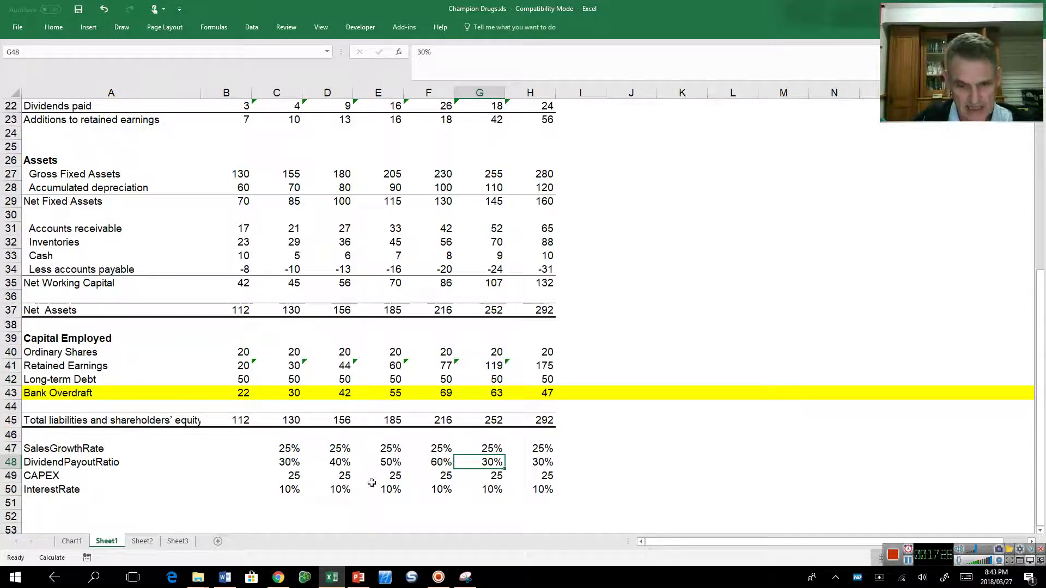
pyautogui.write('70')
pyautogui.press('Tab')
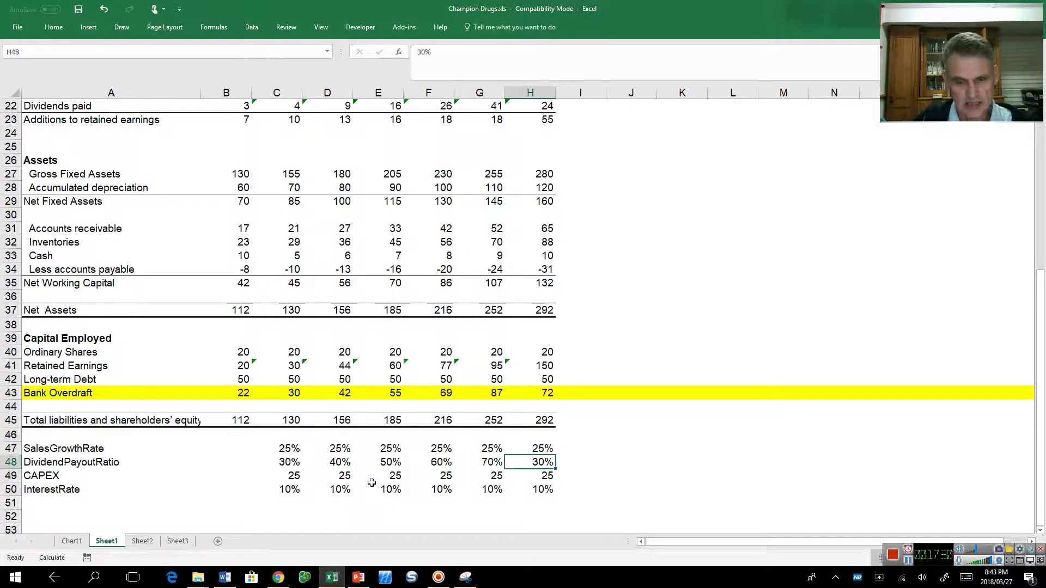
pyautogui.write('80')
pyautogui.press('Down')
# Set sales growth to 20%, 15%, 10% in D47:F47, with G47 and H47 carrying the prior rate forward
pyautogui.press('Up')
pyautogui.press('Up')
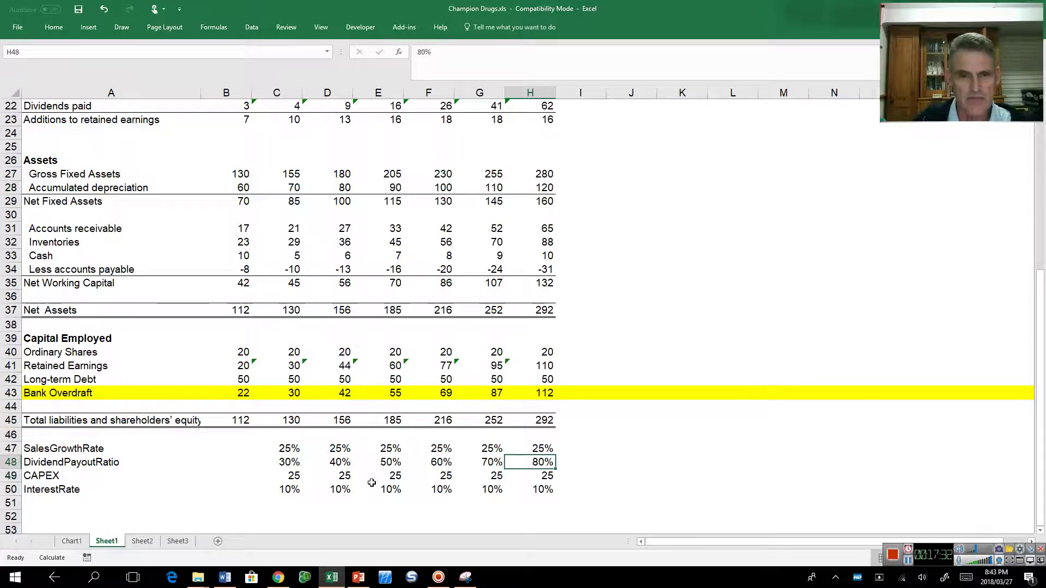
pyautogui.press('Left')
pyautogui.press('Left')
pyautogui.press('Left')
pyautogui.press('Left')
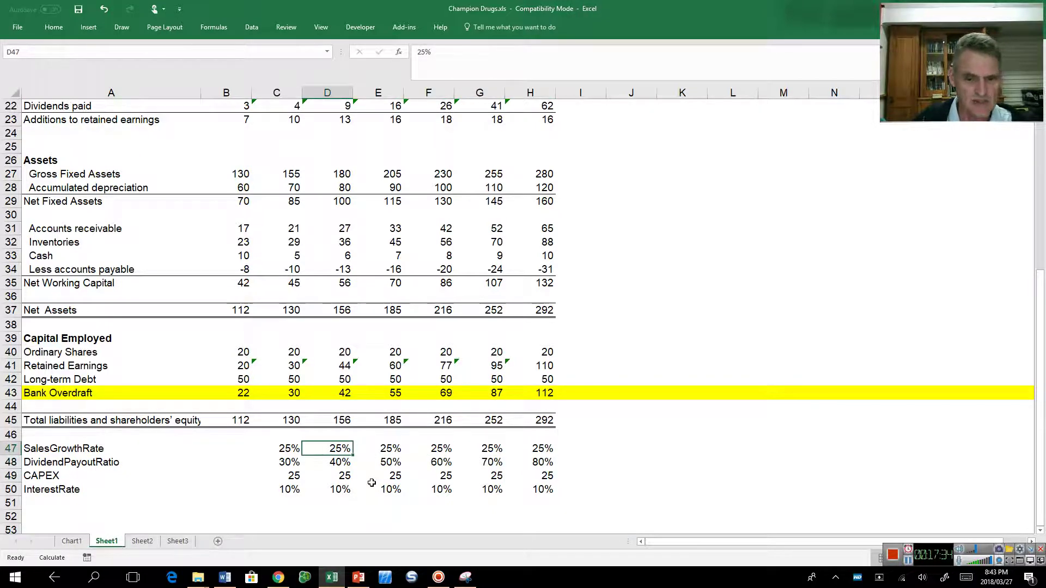
pyautogui.write('20')
pyautogui.press('Tab')
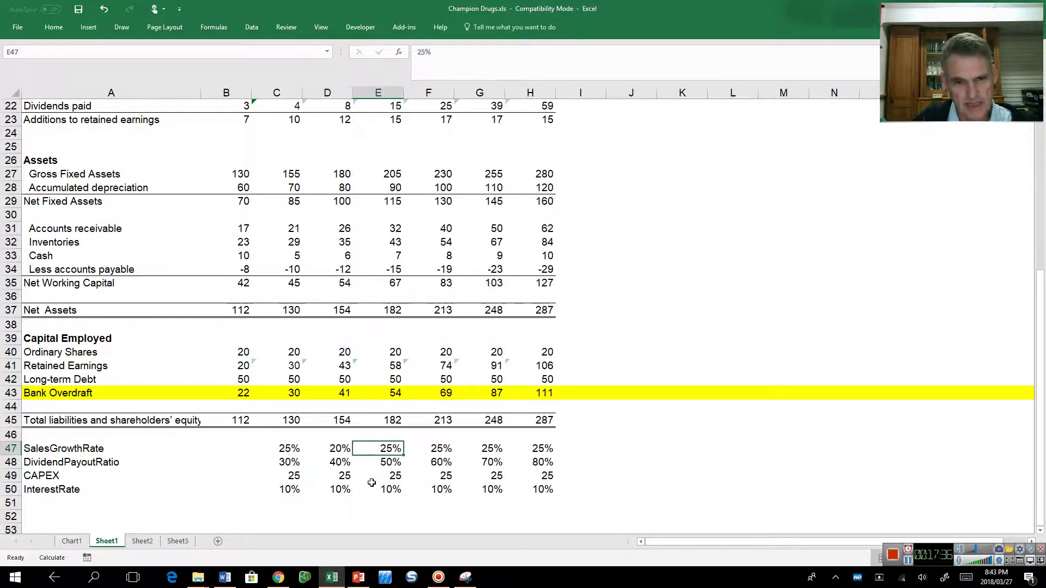
pyautogui.write('15')
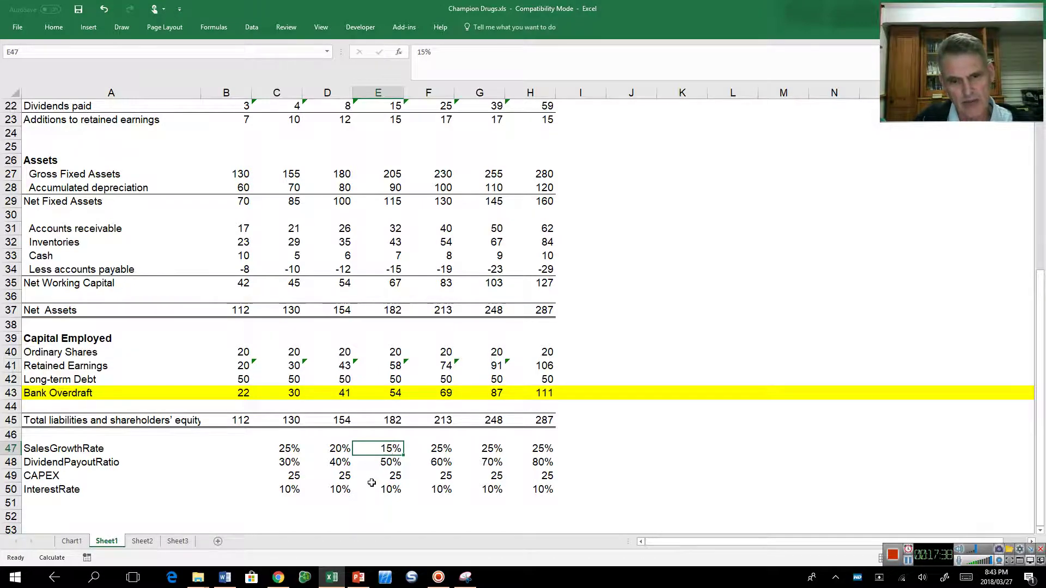
pyautogui.press('Tab')
pyautogui.write('10')
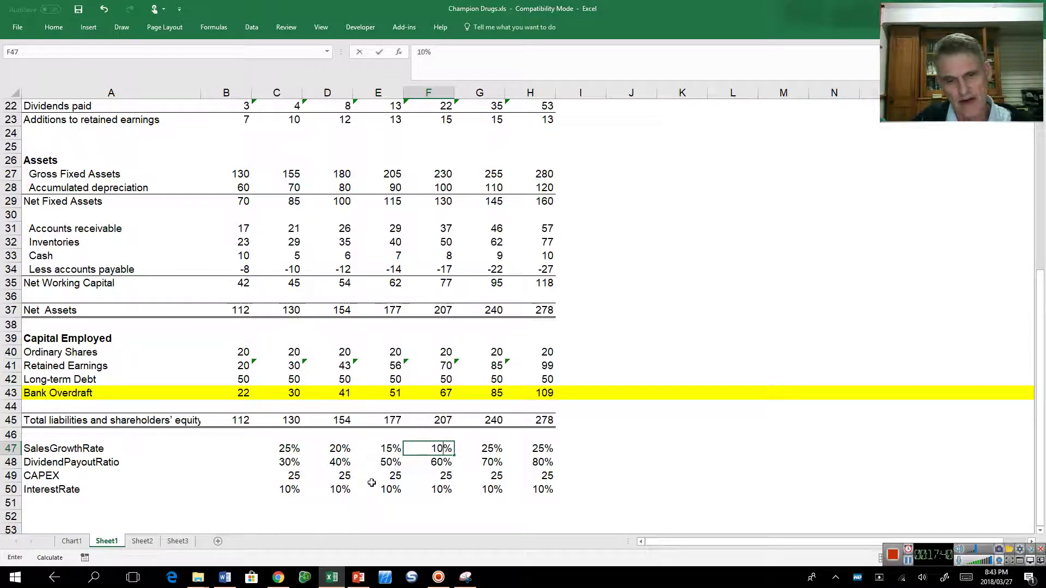
pyautogui.press('Tab')
pyautogui.write('=')
pyautogui.press('Left')
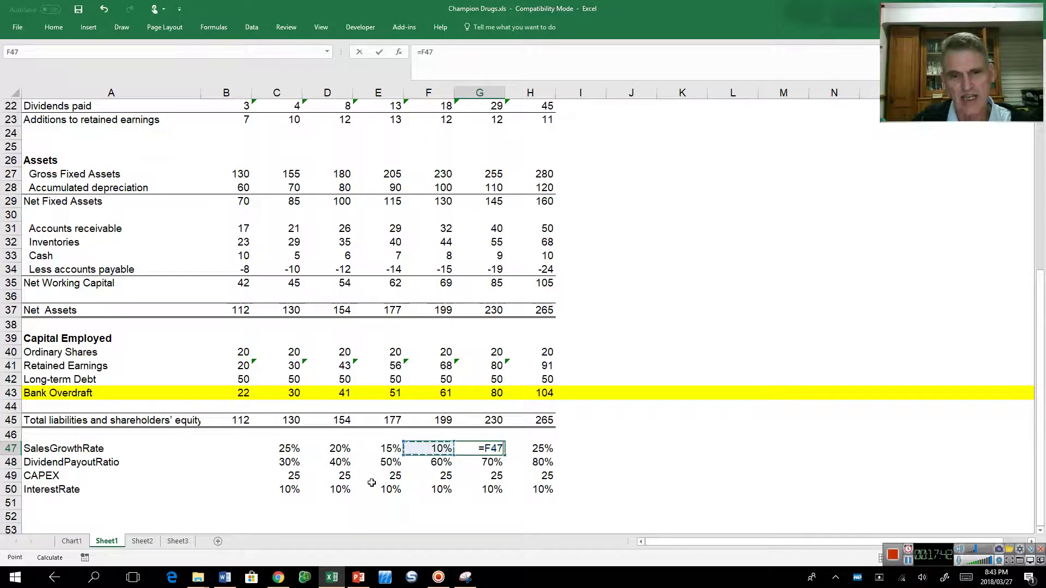
pyautogui.press('Return')
pyautogui.press('Up')
pyautogui.press('Right')
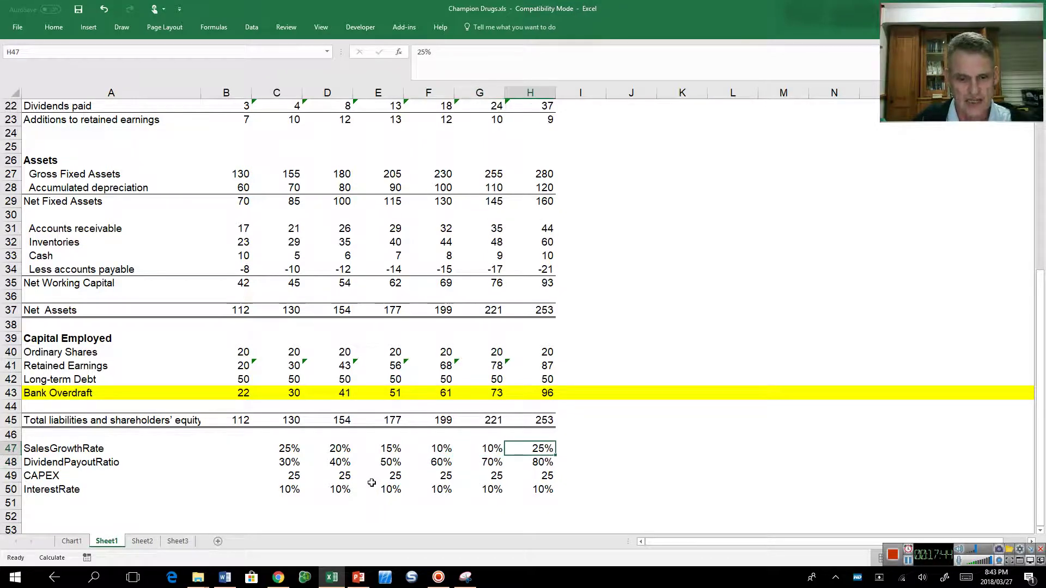
pyautogui.write('=')
pyautogui.press('Left')
pyautogui.press('Return')
pyautogui.press('Down')
# Enter CAPEX values 5, 15, 20 and 10 in D49, E49, G49 and H49
pyautogui.press('Left')
pyautogui.press('Left')
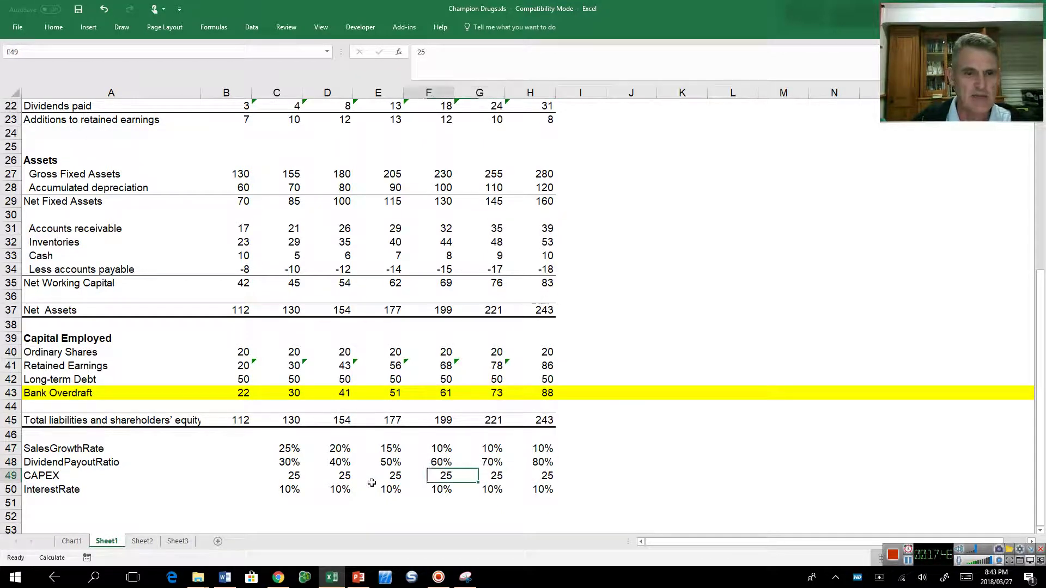
pyautogui.press('Left')
pyautogui.press('Left')
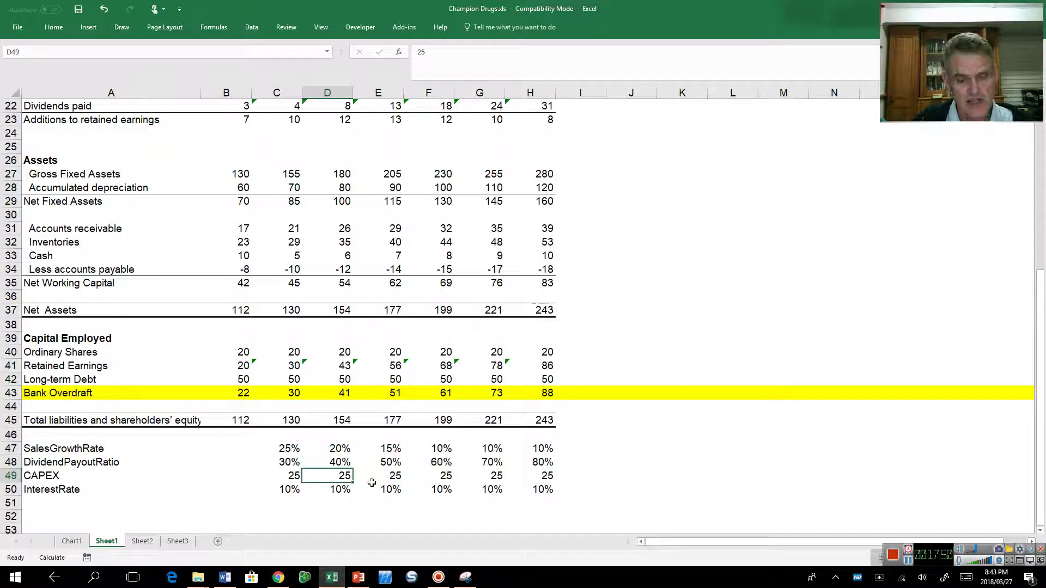
pyautogui.write('5')
pyautogui.press('Right')
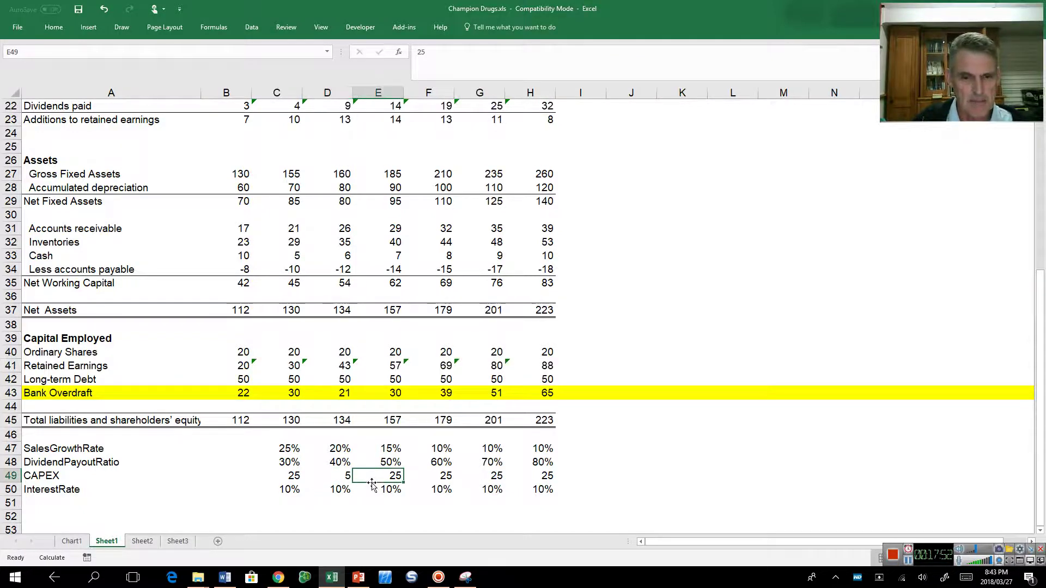
pyautogui.write('1')
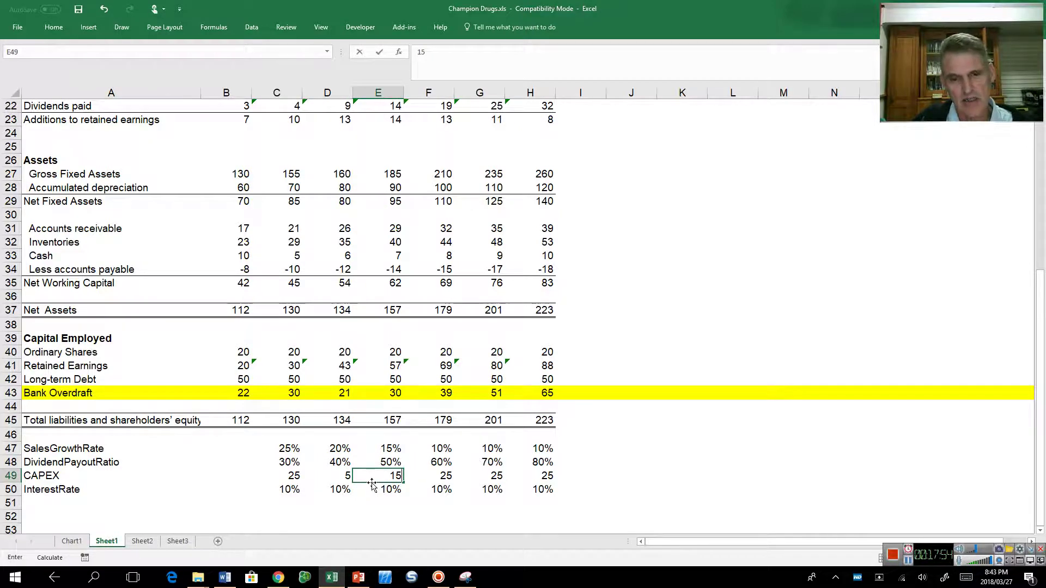
pyautogui.press('Right')
pyautogui.press('Right')
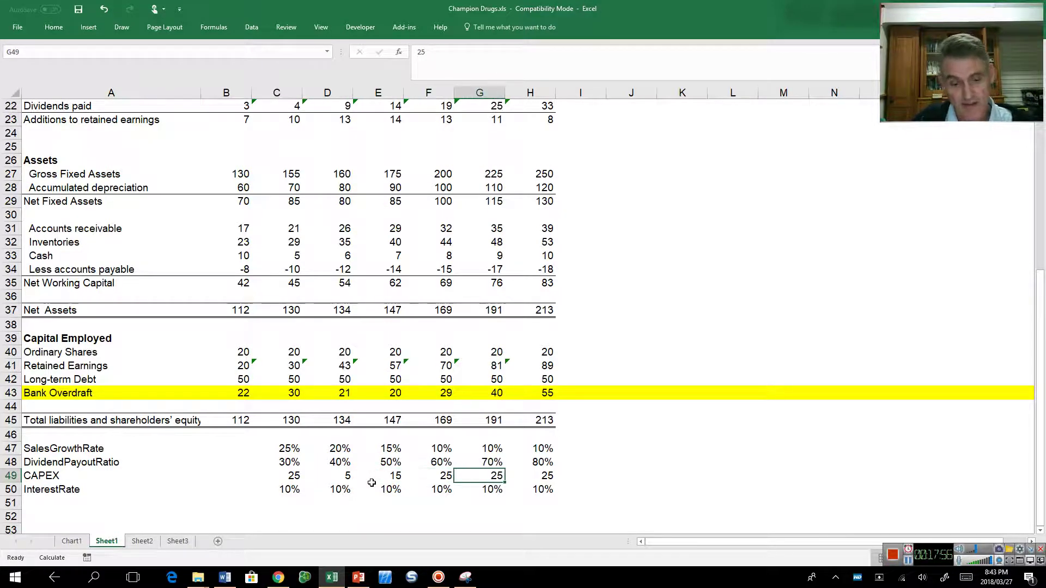
pyautogui.write('20')
pyautogui.press('Right')
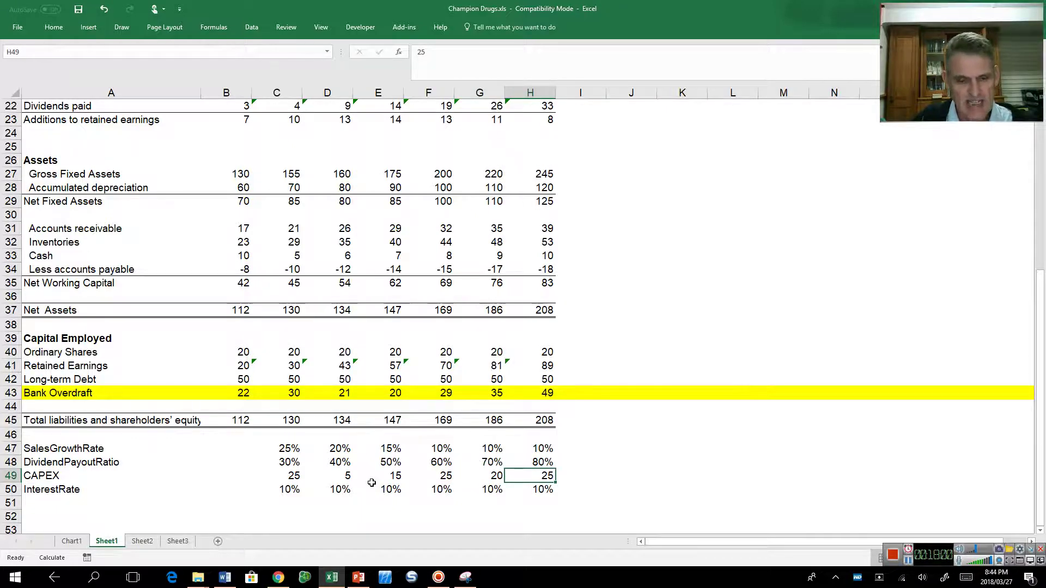
pyautogui.write('10')
pyautogui.press('Return')
pyautogui.press('Left')
pyautogui.press('Left')
pyautogui.press('Left')
pyautogui.press('Left')
pyautogui.press('Left')
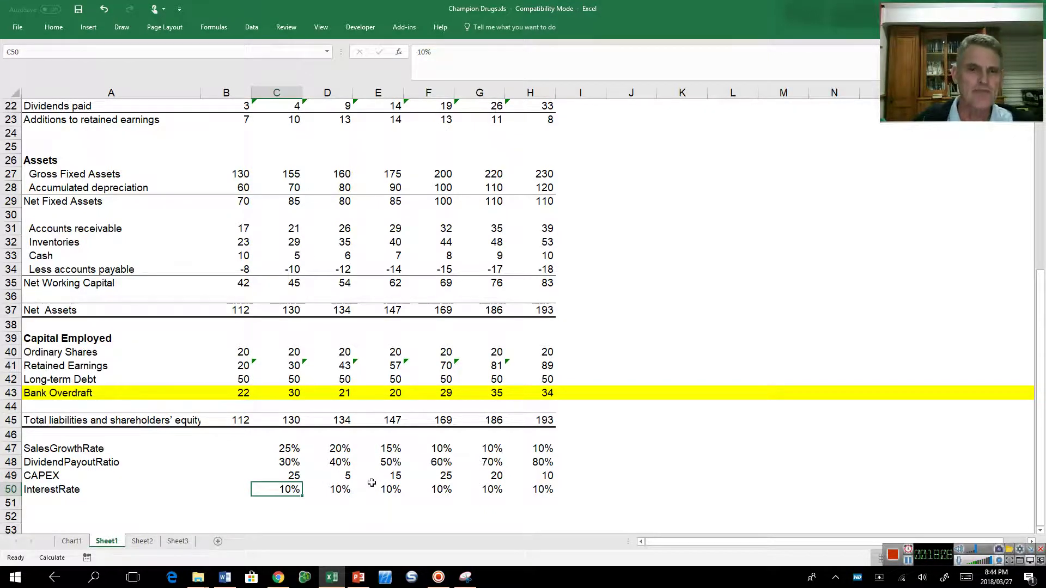
# Check the Bank Overdraft formulas across B43:H43, then select all of row 43
pyautogui.click(246, 395)
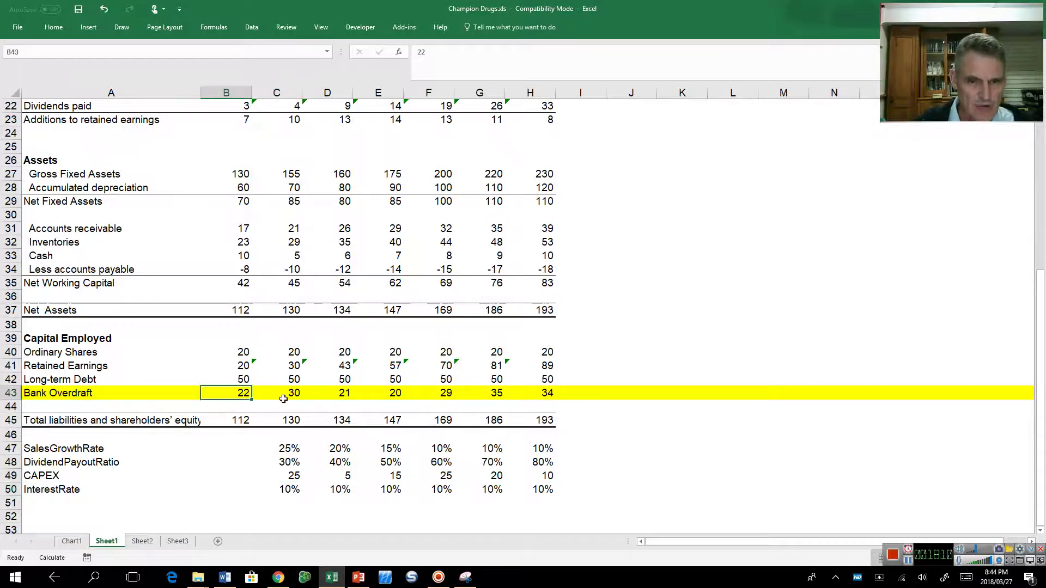
pyautogui.click(284, 398)
pyautogui.click(343, 397)
pyautogui.click(397, 398)
pyautogui.click(443, 396)
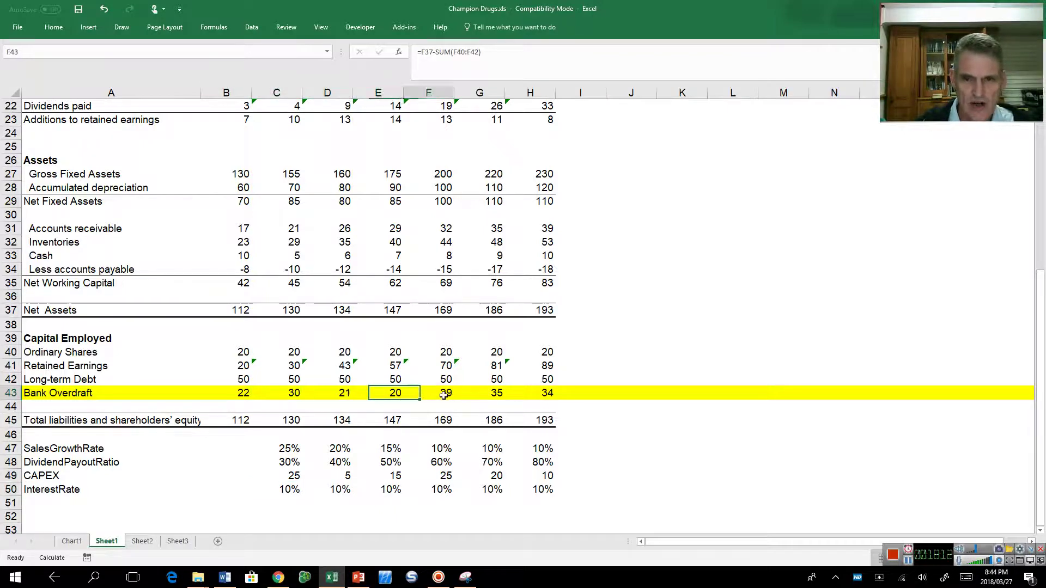
pyautogui.click(471, 396)
pyautogui.click(542, 396)
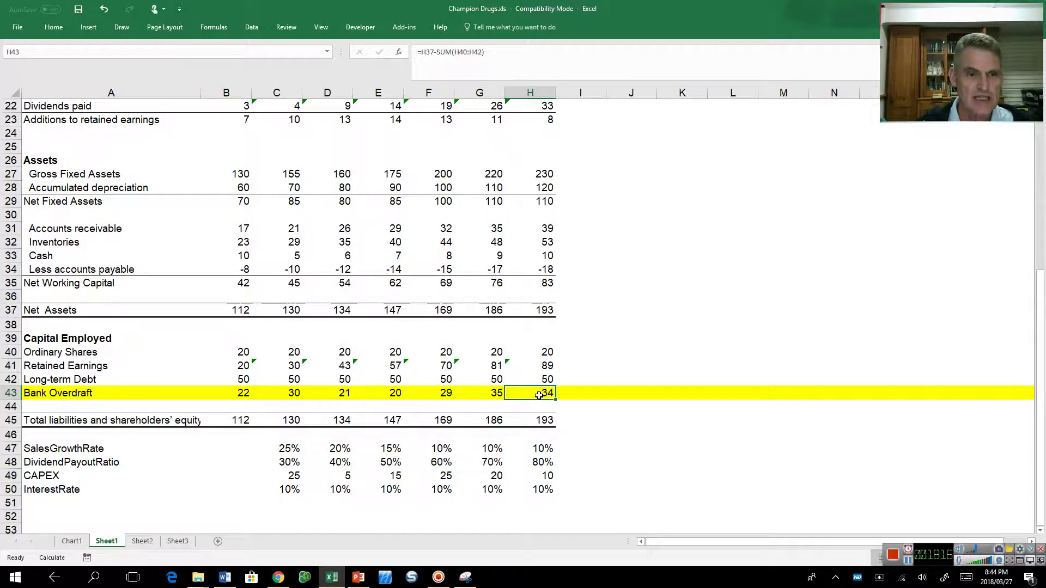
pyautogui.click(12, 393)
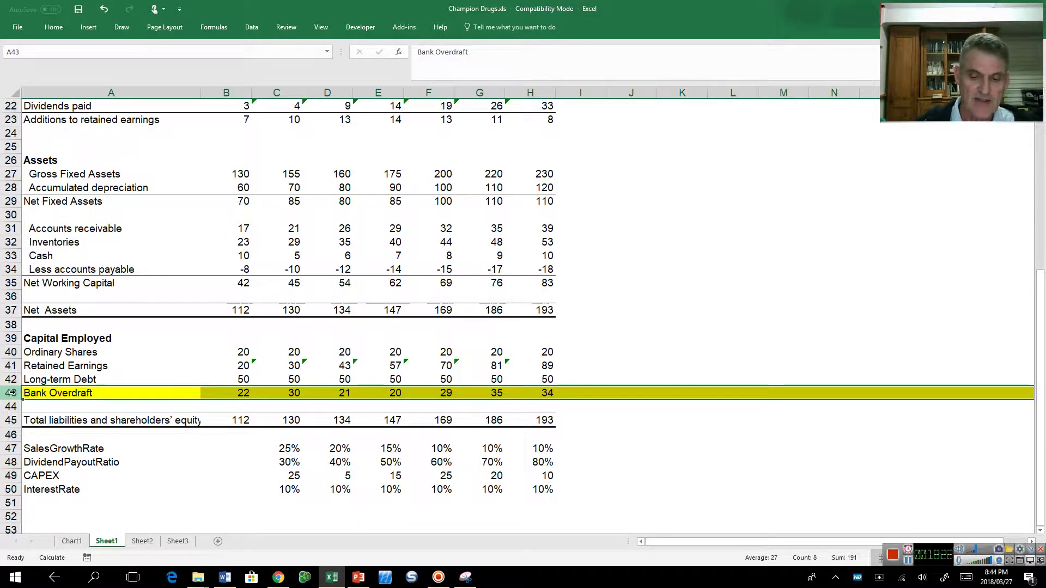
# Chart the Bank Overdraft row as a column chart on a new Chart2 sheet, then return to Sheet1
pyautogui.press('F11')
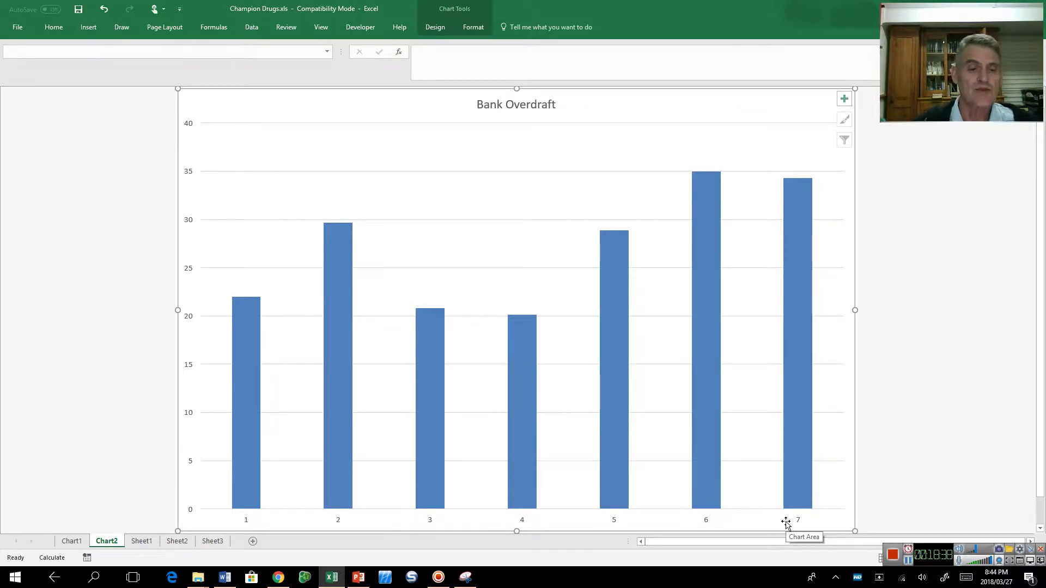
pyautogui.click(136, 544)
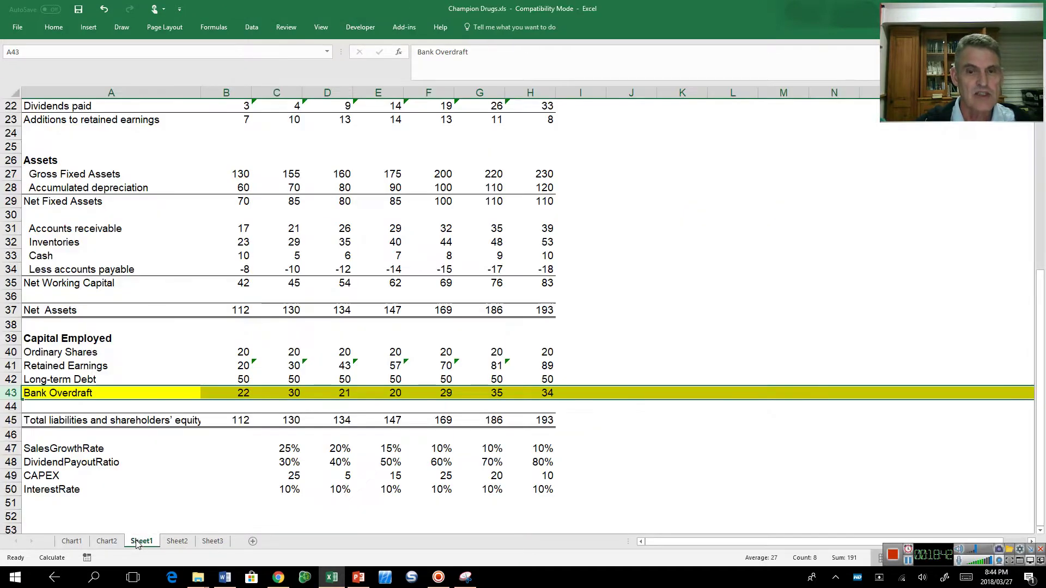
pyautogui.scroll(7, 204, 438)
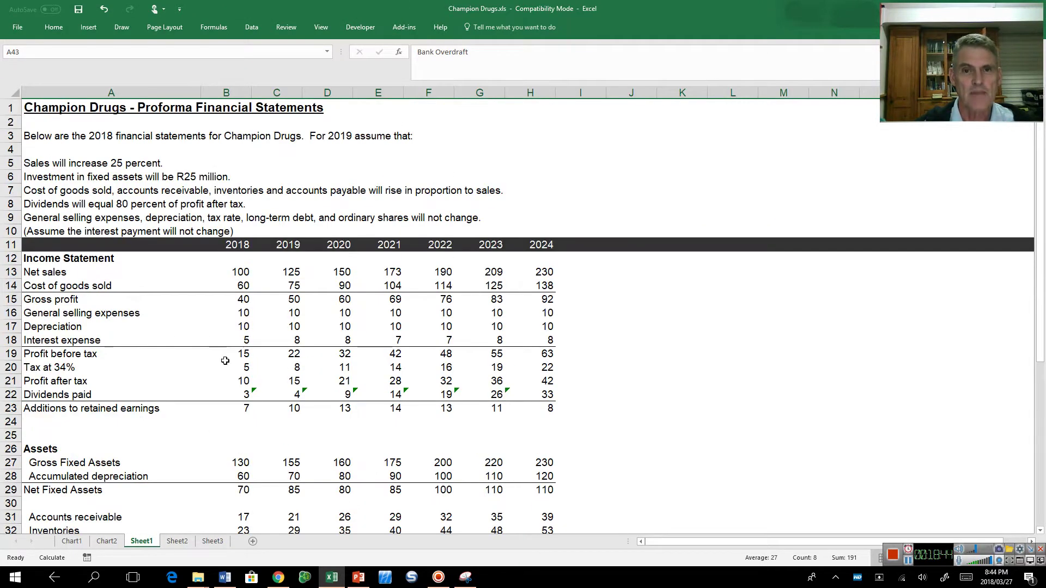